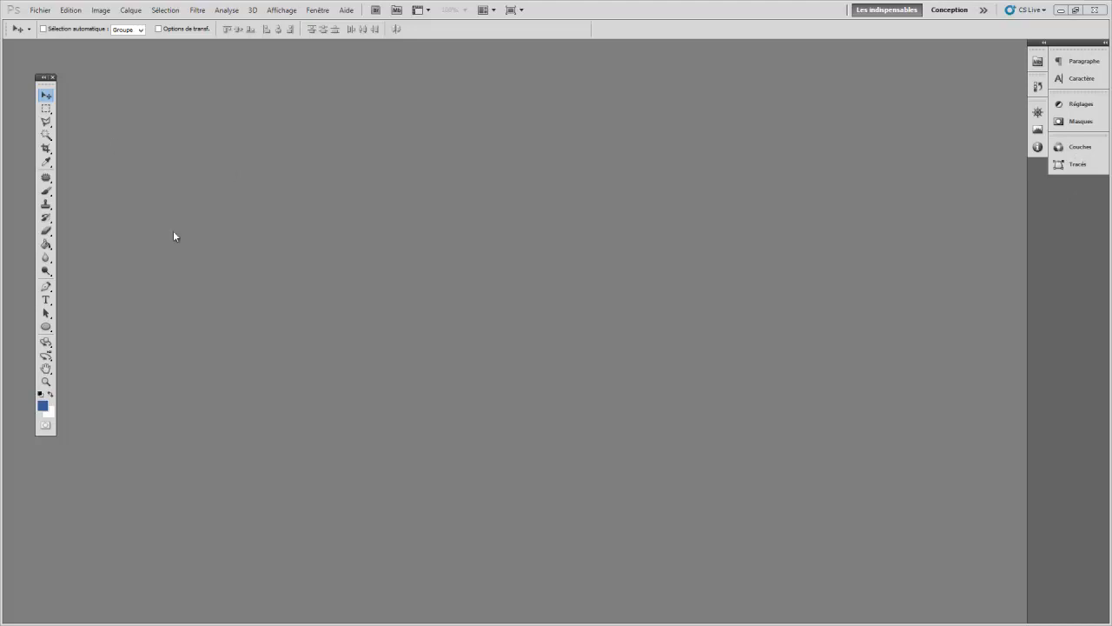
Step: Create a 700 × 250 pixel document at 300 pixels/inch with a white background, and display the Layers panel
left_click(40, 10)
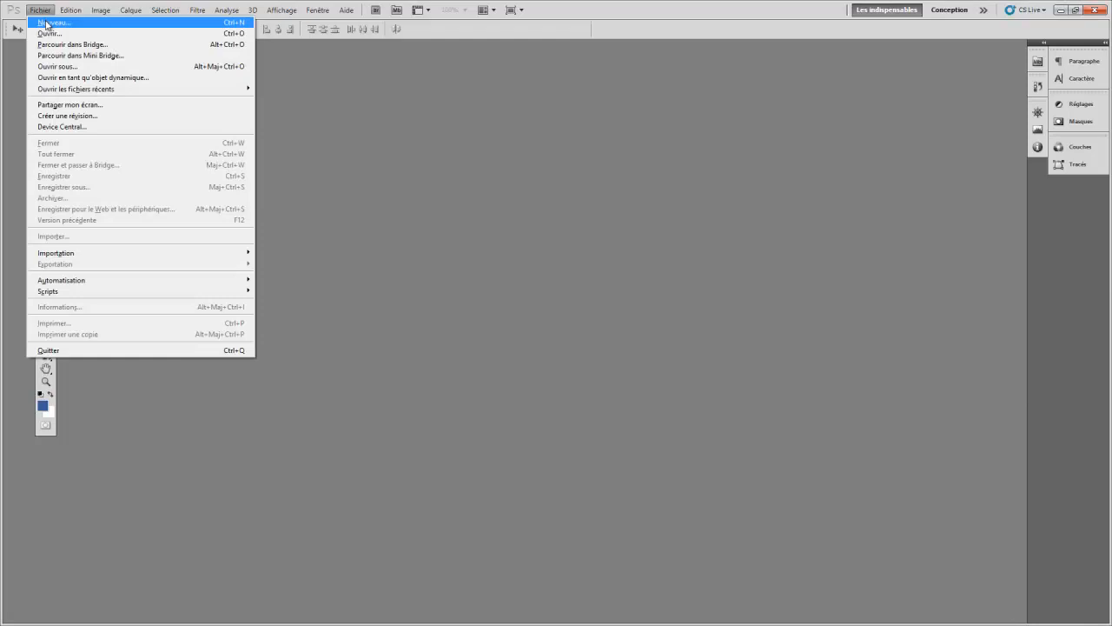
left_click(46, 25)
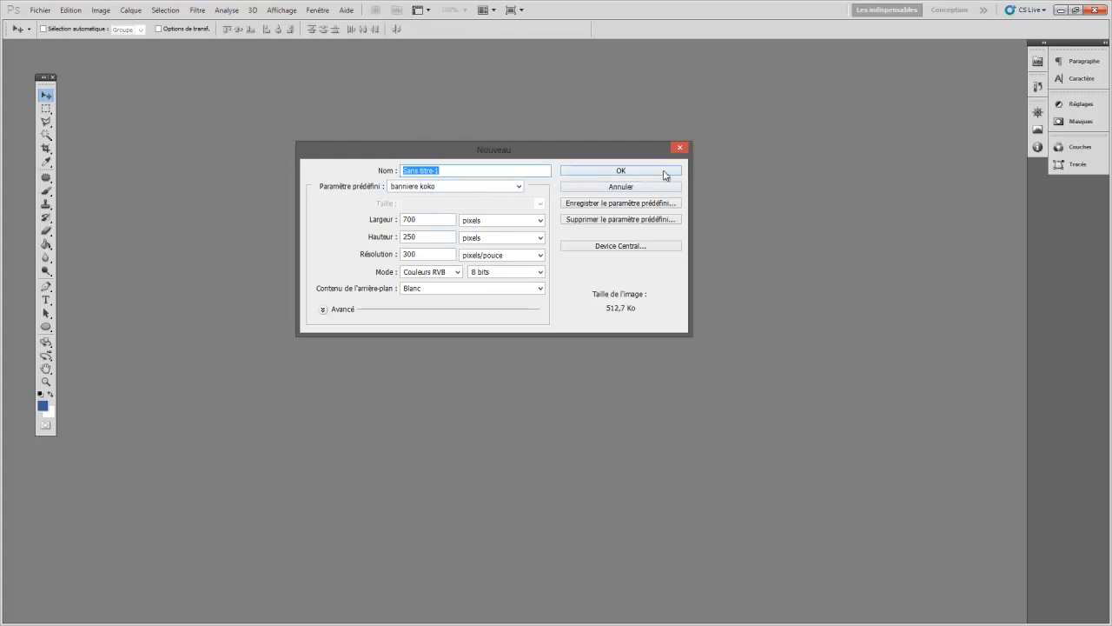
left_click(624, 172)
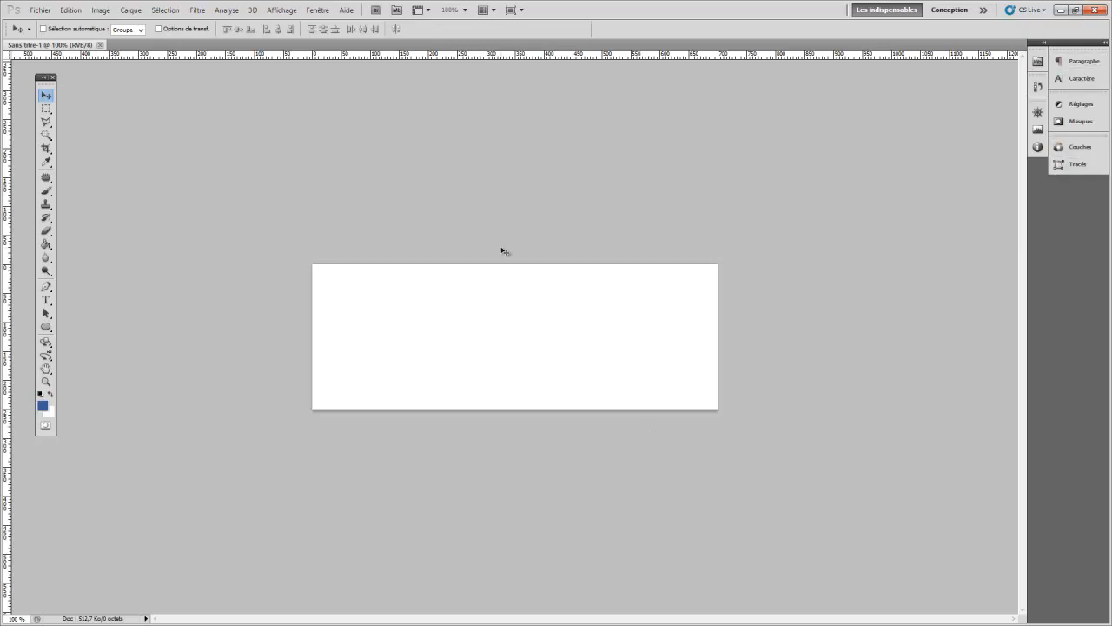
left_click(318, 11)
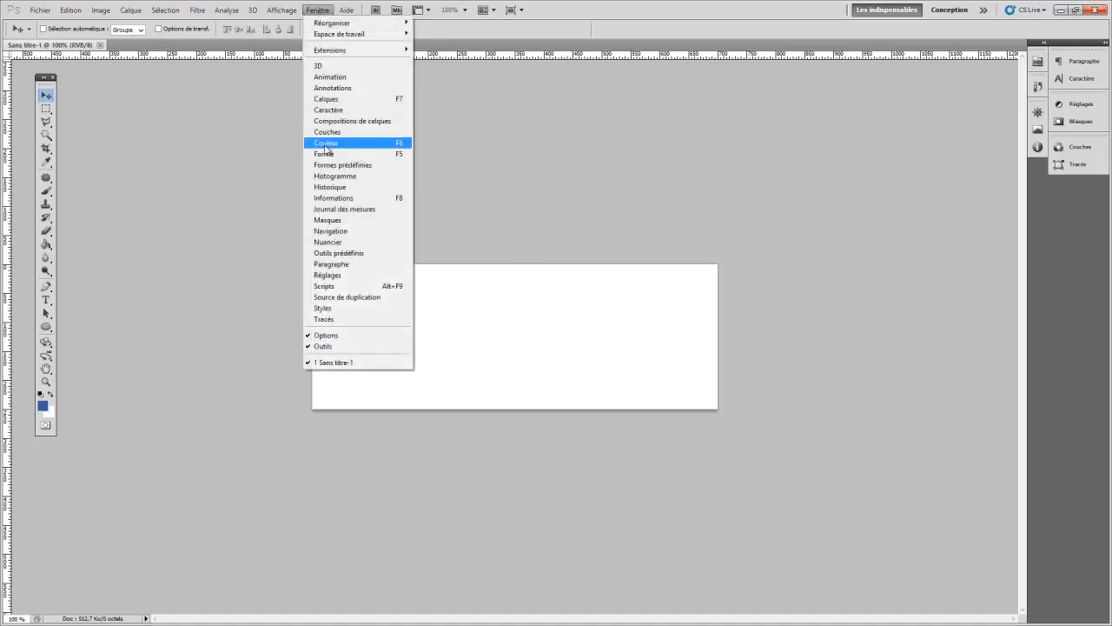
left_click(339, 99)
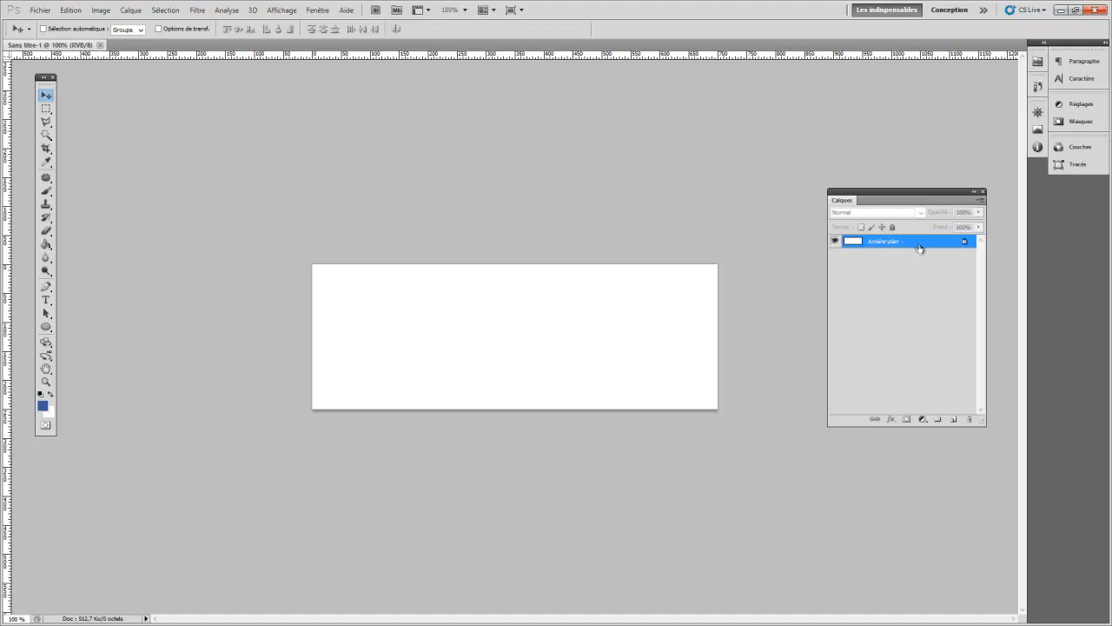
left_click(40, 11)
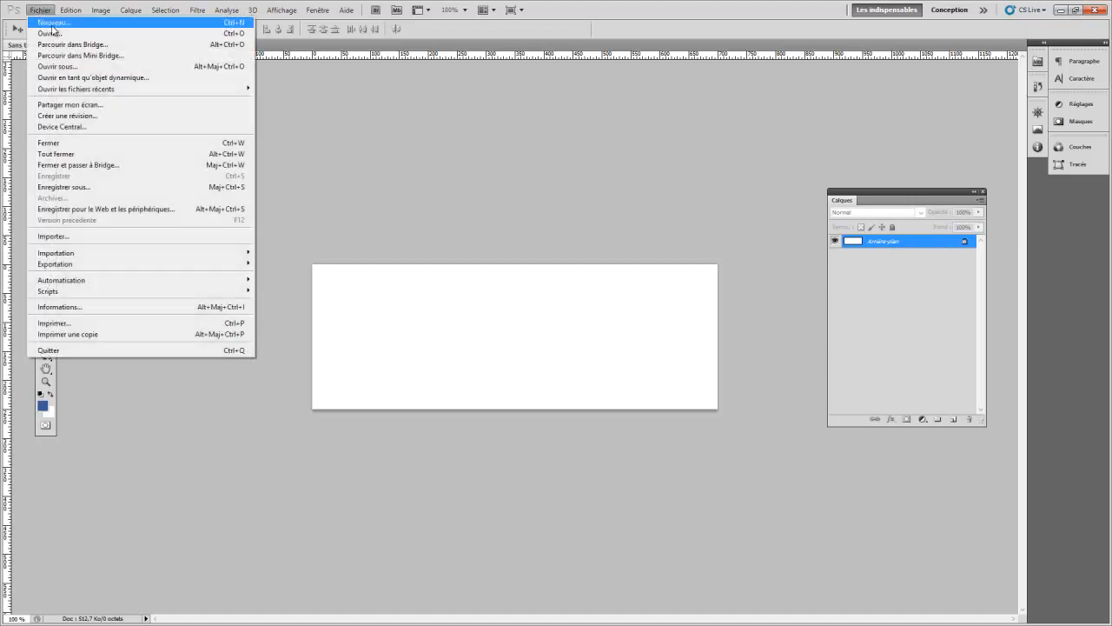
left_click(52, 22)
left_click(408, 291)
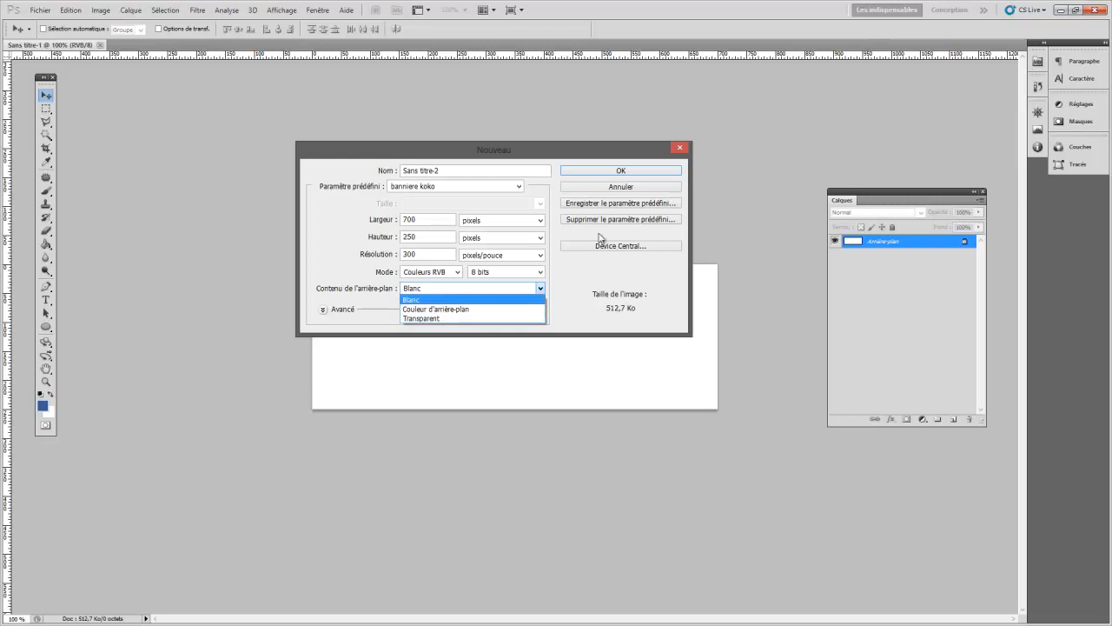
left_click(608, 188)
left_click(682, 148)
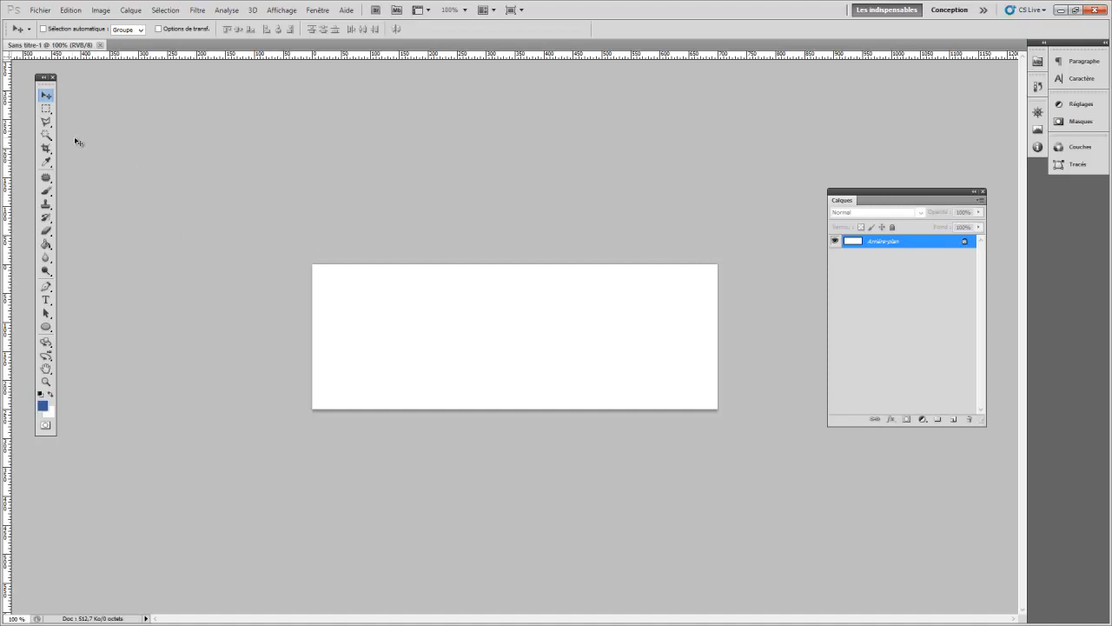
Step: Draw a small rectangular marquee selection in the upper-left part of the canvas, and deselect it
left_click(46, 108)
left_click_drag(336, 297, 412, 345)
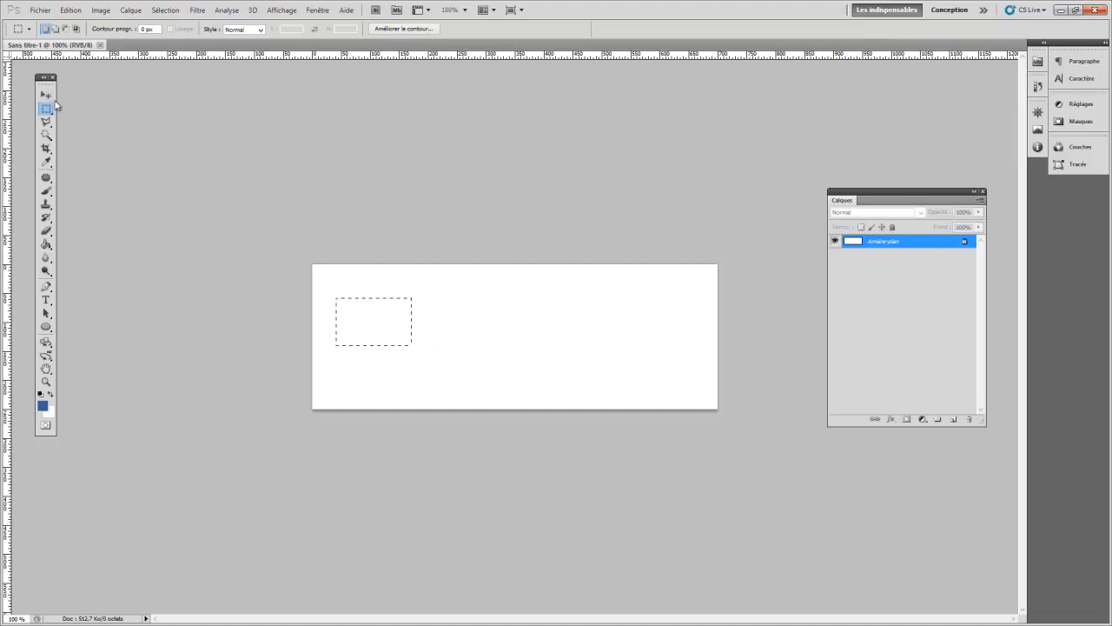
key("ctrl+d")
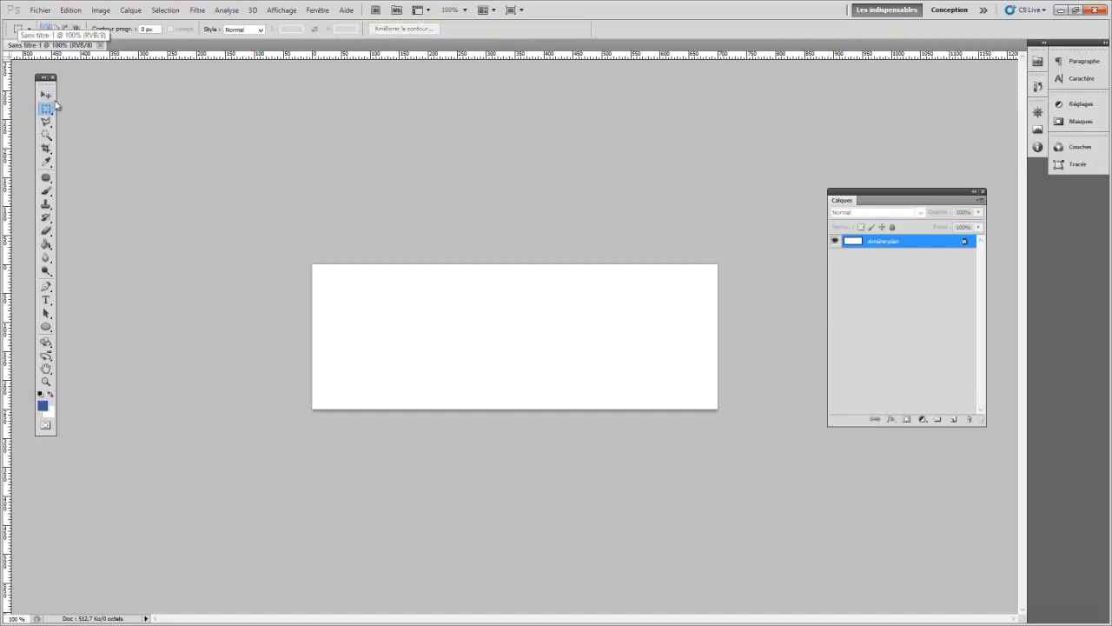
Step: Paint a short diagonal blue brush stroke on the background layer, and undo it
left_click(44, 194)
left_click_drag(352, 297, 446, 331)
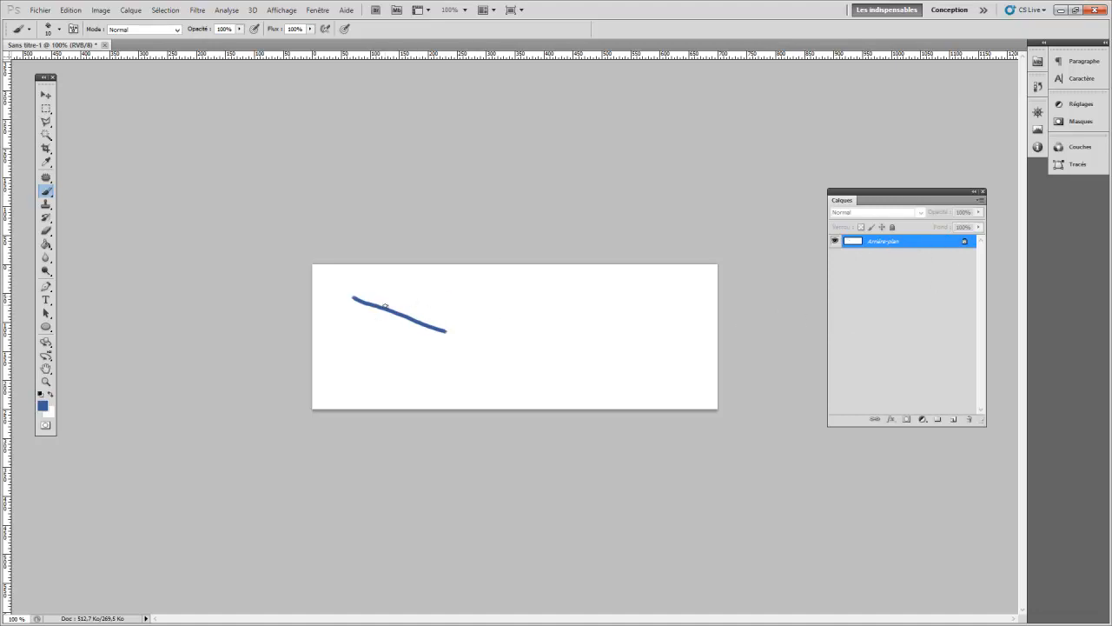
key("ctrl+z")
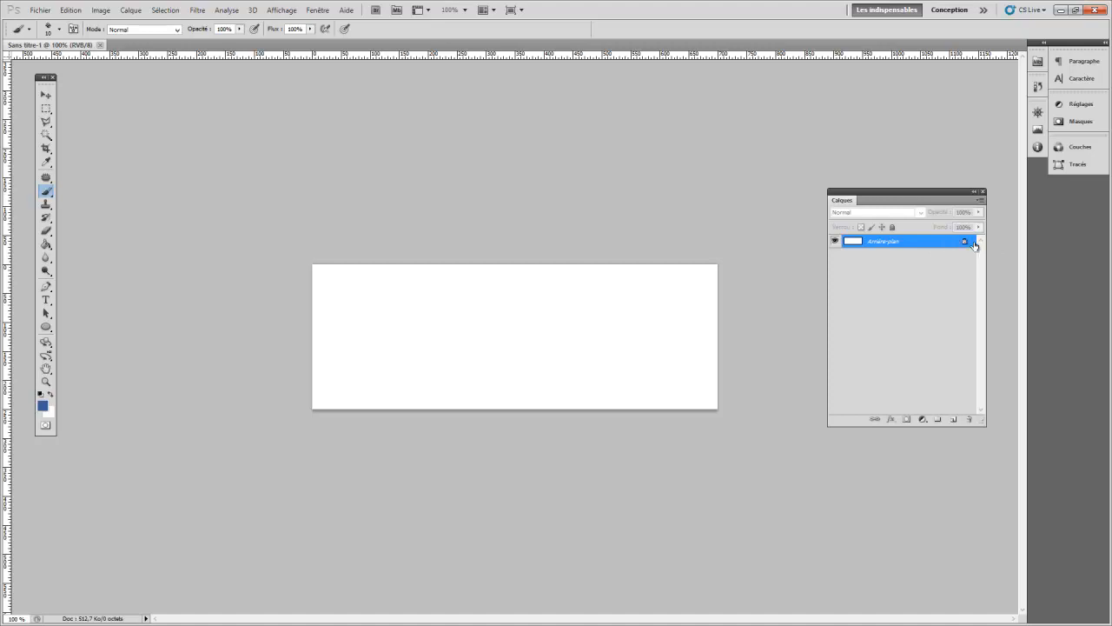
double_click(942, 249)
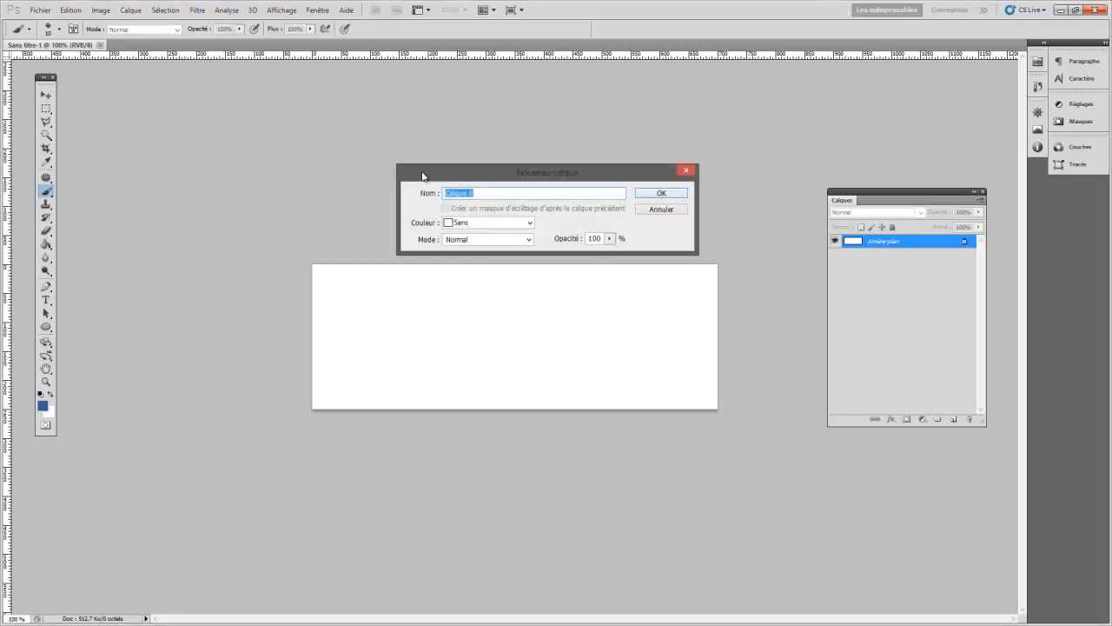
left_click(687, 170)
double_click(878, 247)
left_click(685, 171)
double_click(848, 247)
left_click(685, 172)
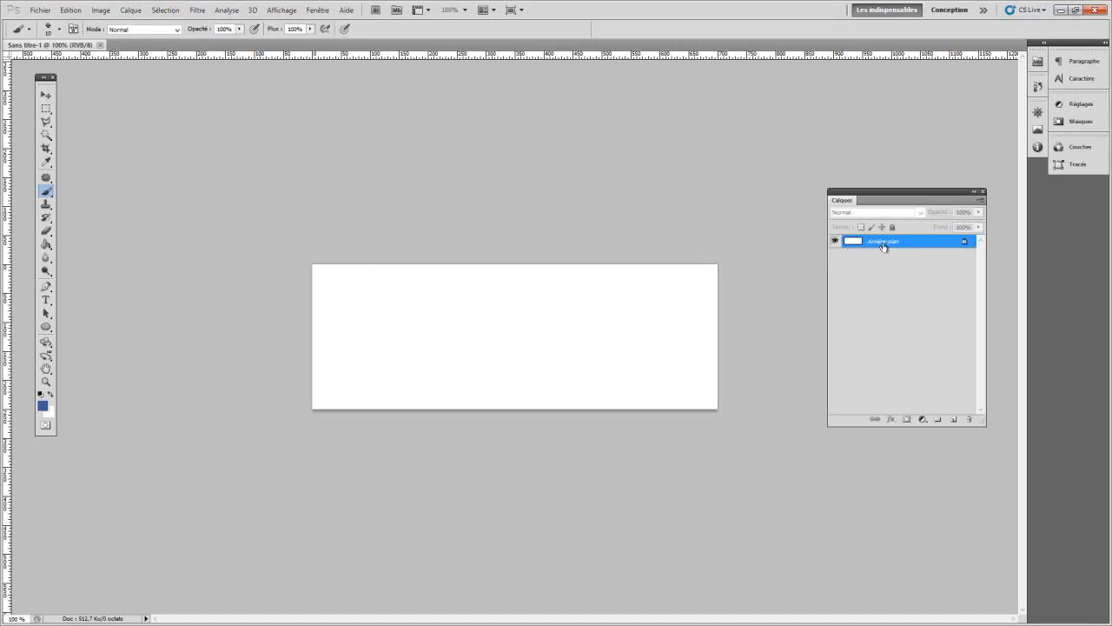
Step: Convert the locked background into a regular layer named Calque 0, with colour Sans, mode Normal and 100% opacity
double_click(932, 248)
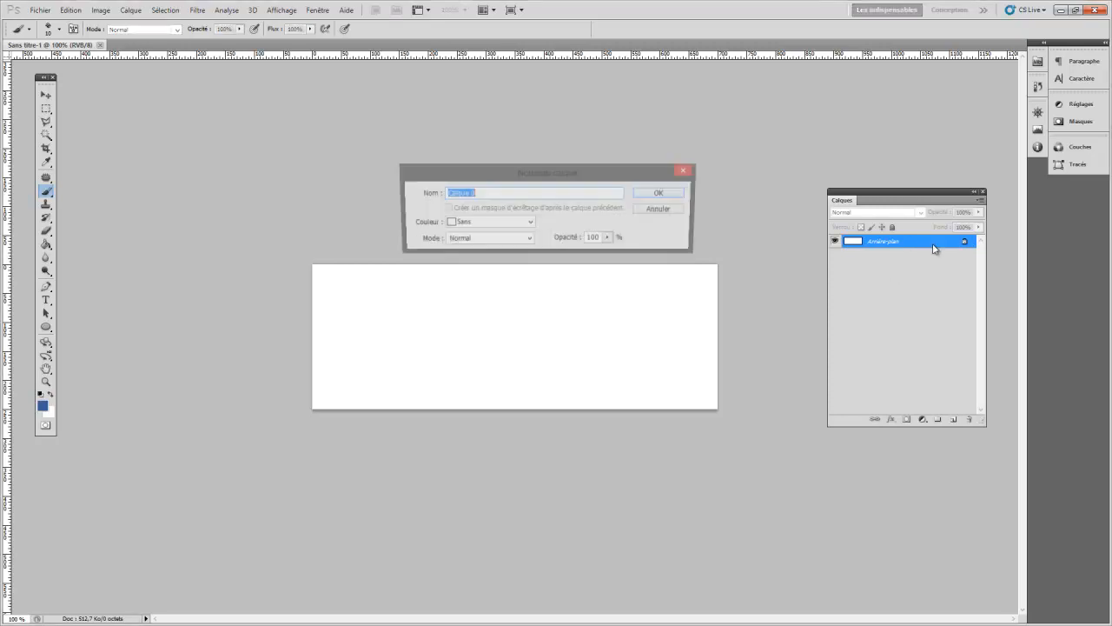
left_click(477, 192)
left_click_drag(477, 192, 417, 198)
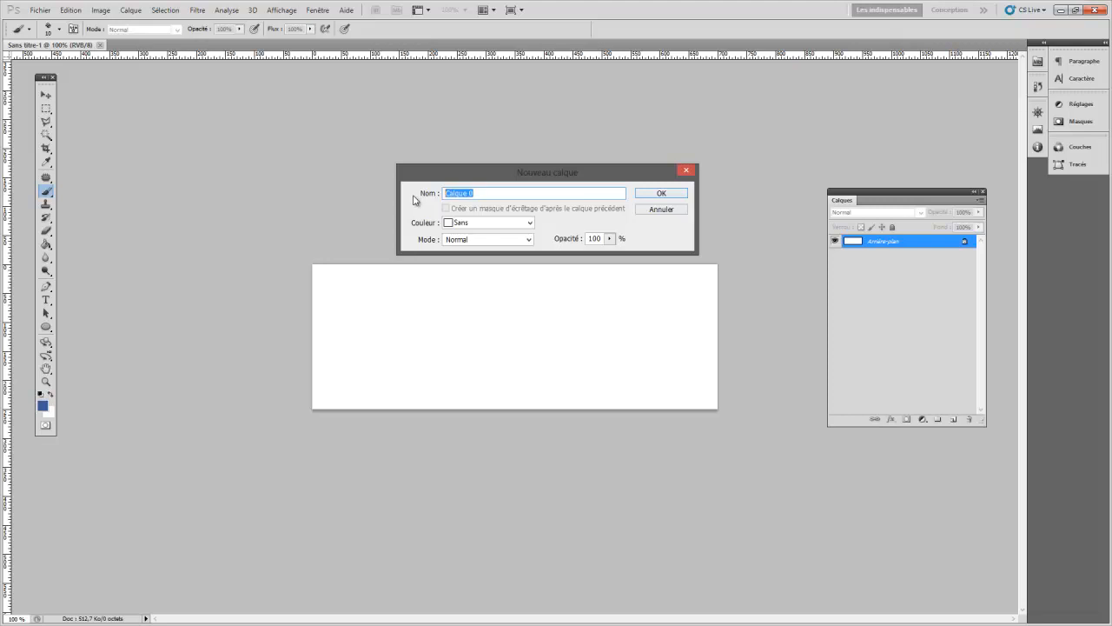
left_click(529, 222)
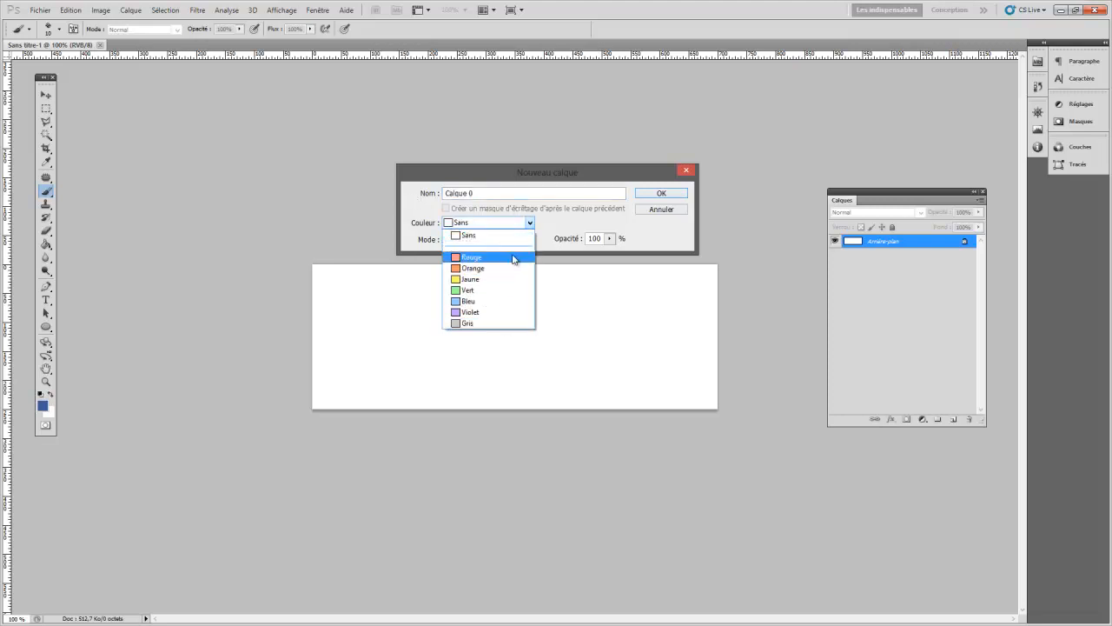
left_click(531, 224)
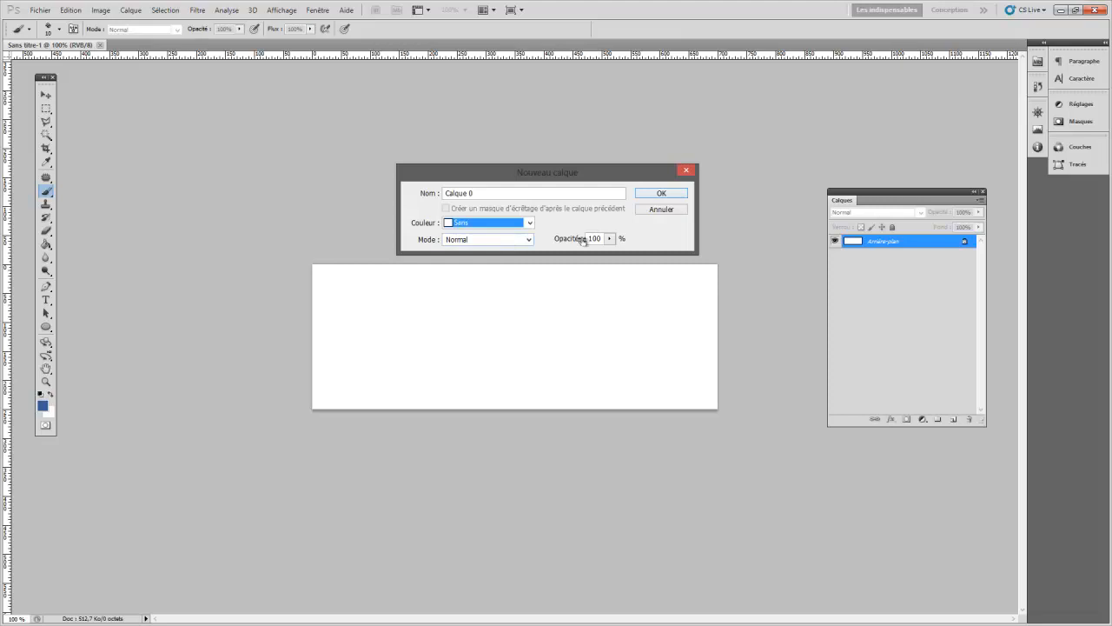
left_click(502, 196)
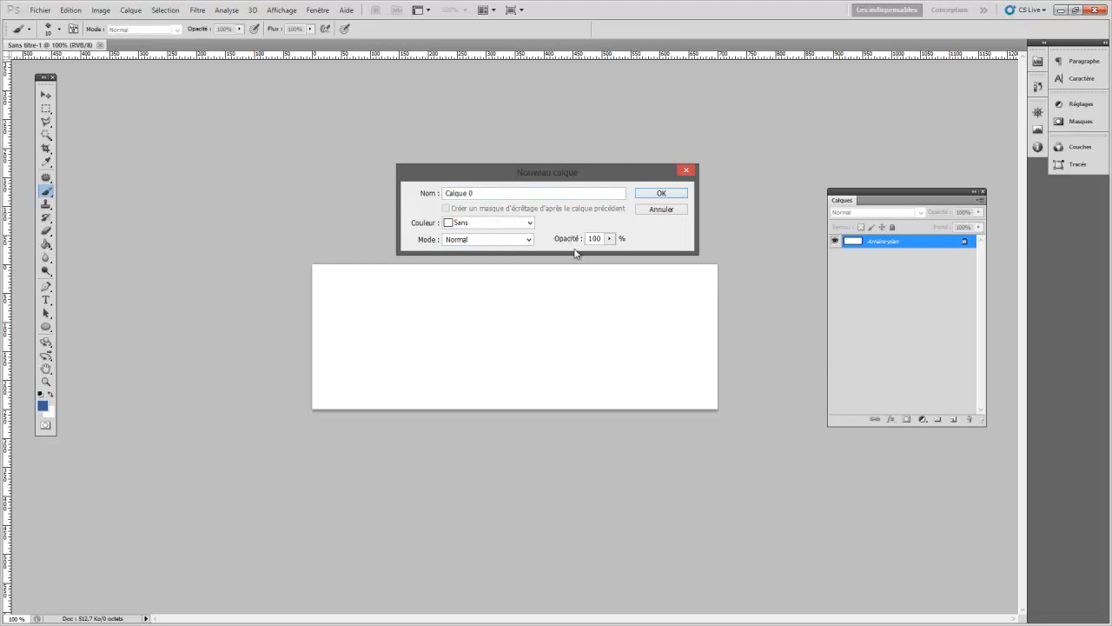
left_click(658, 193)
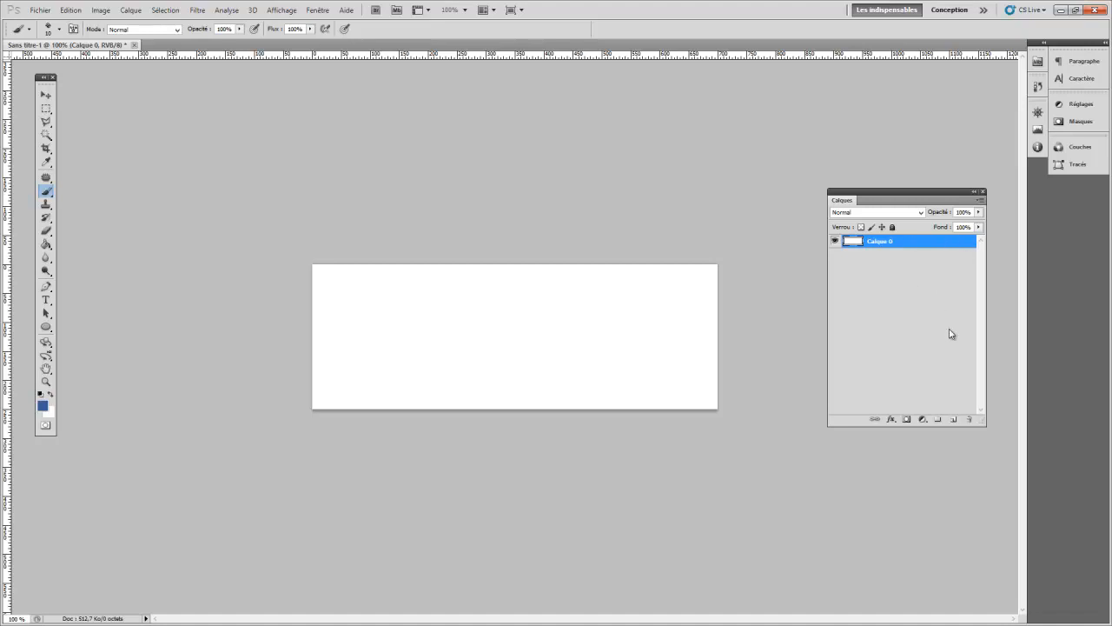
Step: Apply the full lock to the Calque 0 layer
left_click(893, 227)
left_click(892, 227)
left_click(893, 226)
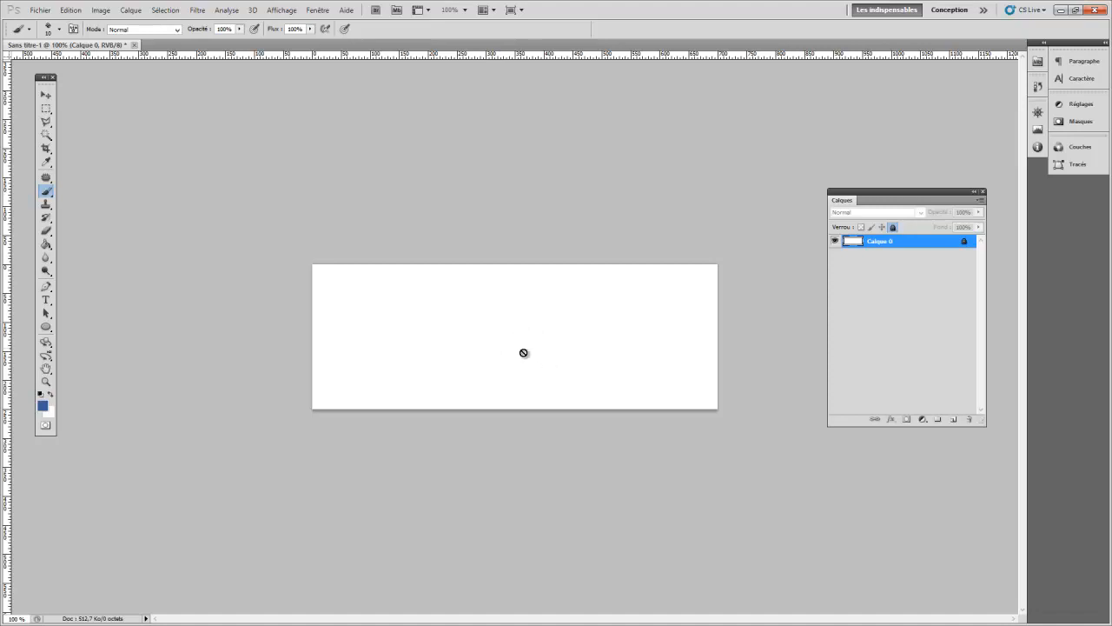
Step: Try to paint with the brush on the locked Calque 0 layer, and remove the layer's full lock
left_click(388, 317)
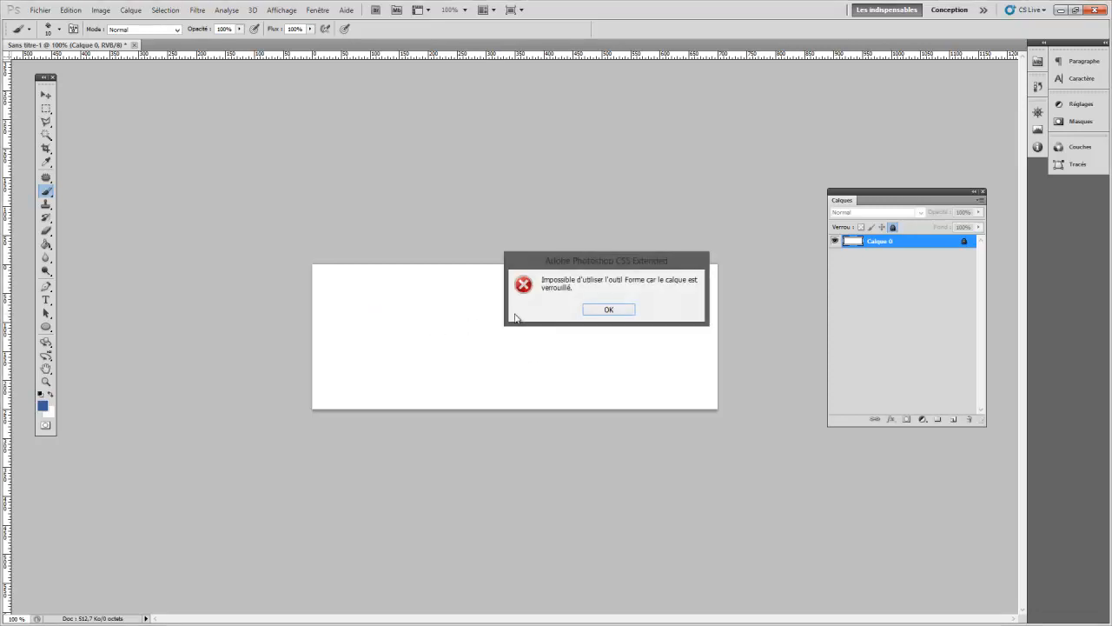
left_click(609, 310)
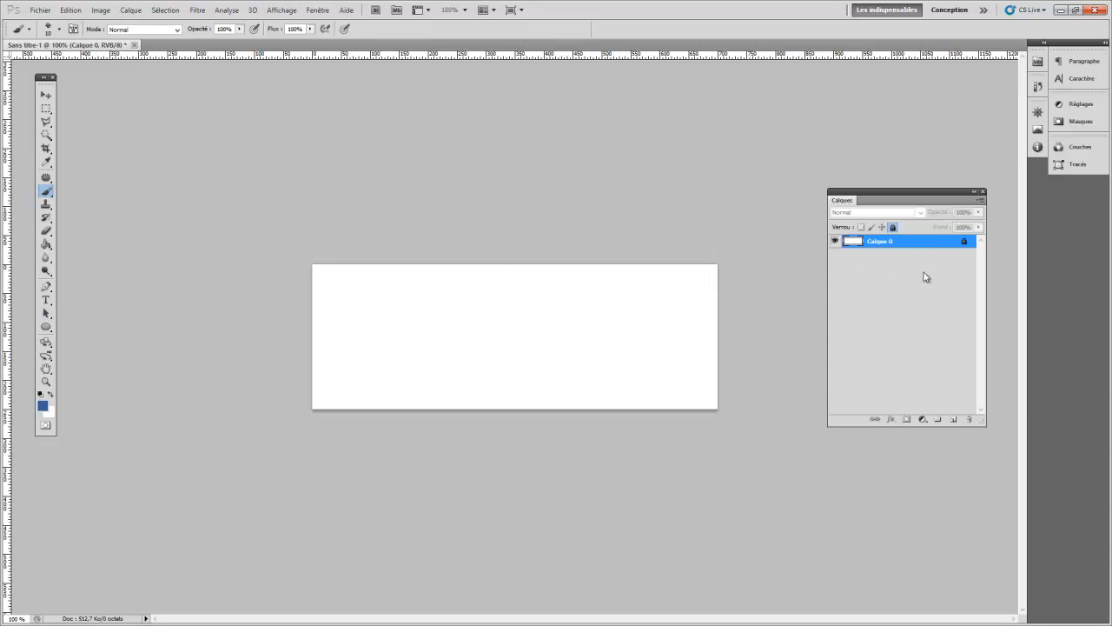
left_click(893, 228)
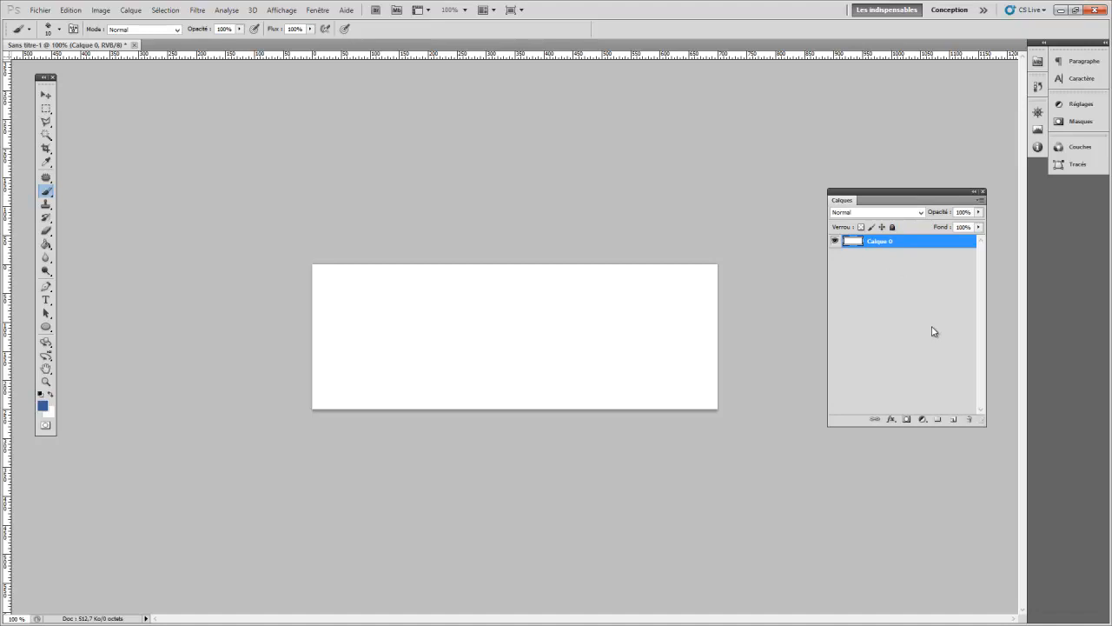
Step: Enlarge the Layers panel and place it just beside the canvas's right edge, with Calque 0 selected
left_click_drag(952, 205, 556, 211)
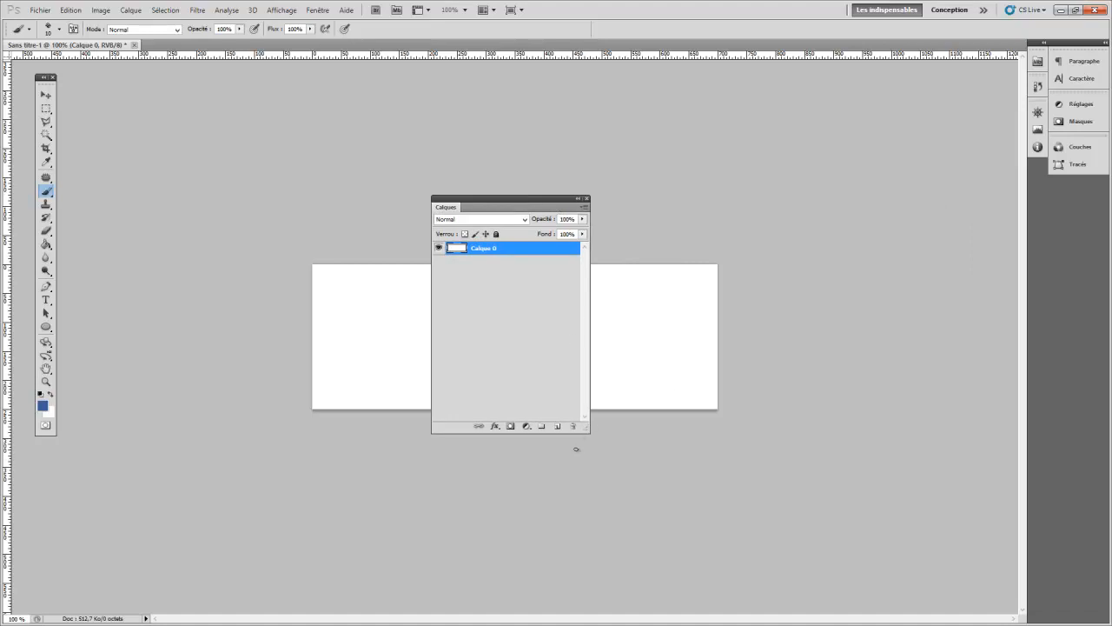
left_click_drag(585, 429, 658, 494)
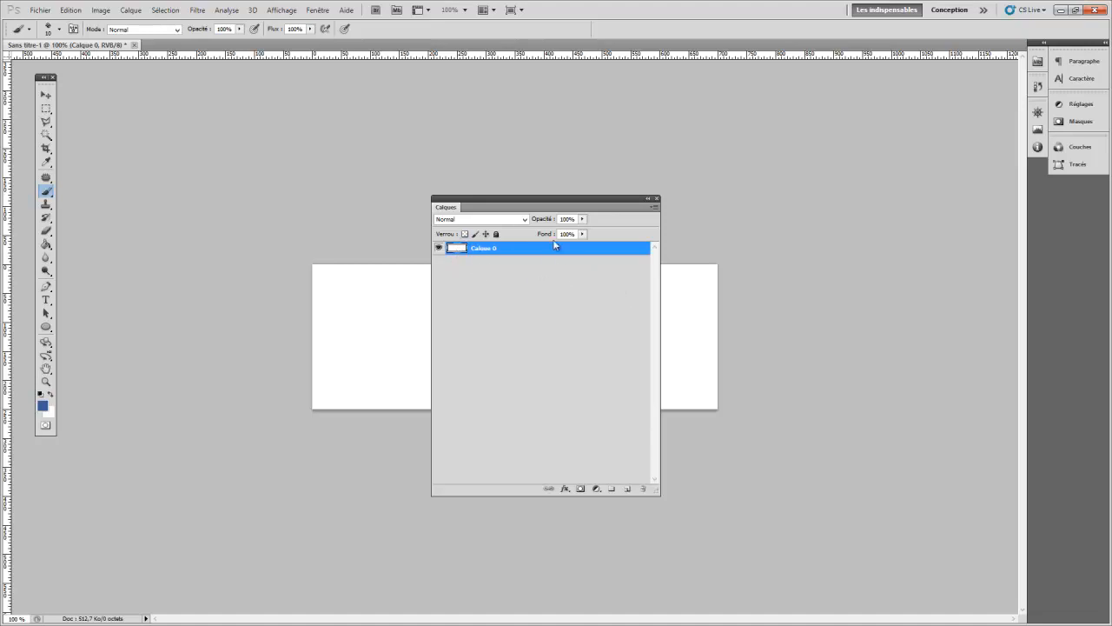
left_click(578, 279)
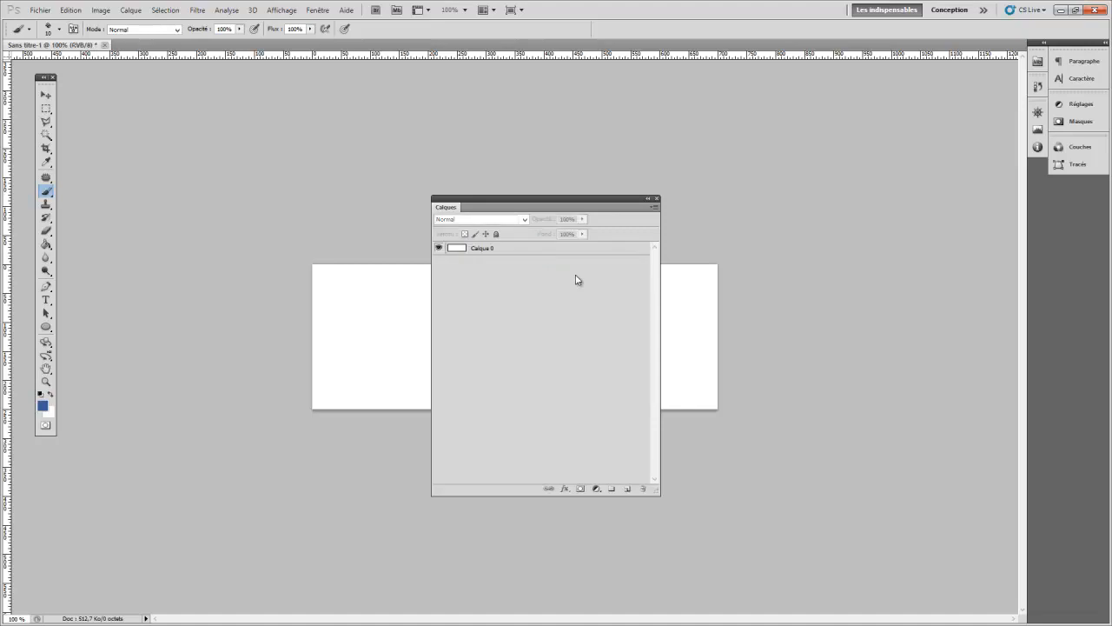
left_click(592, 250)
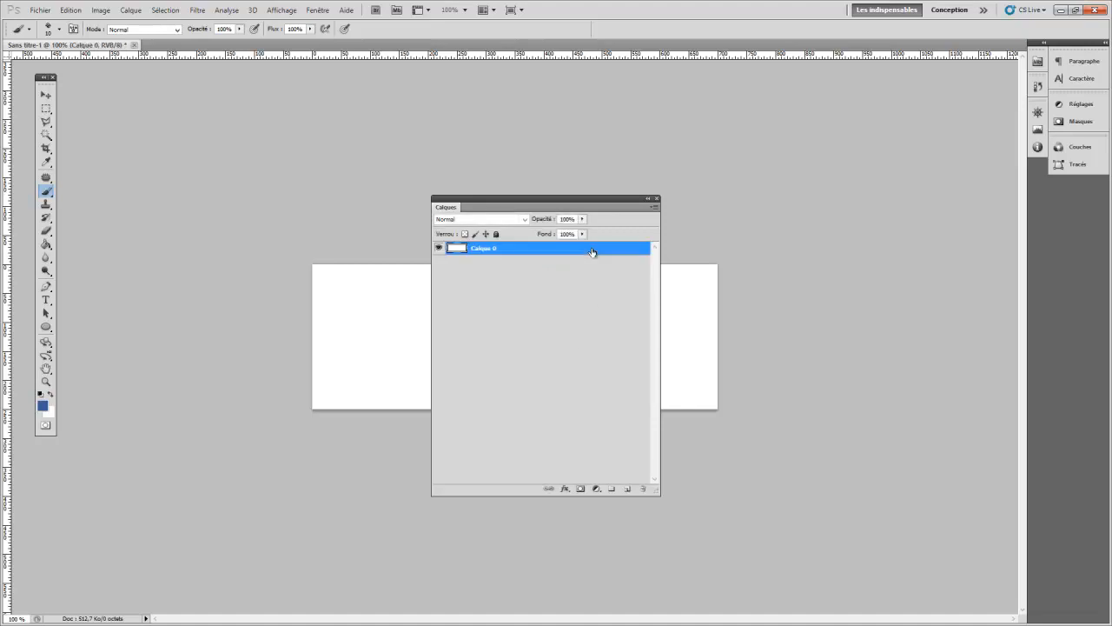
left_click_drag(600, 215, 897, 213)
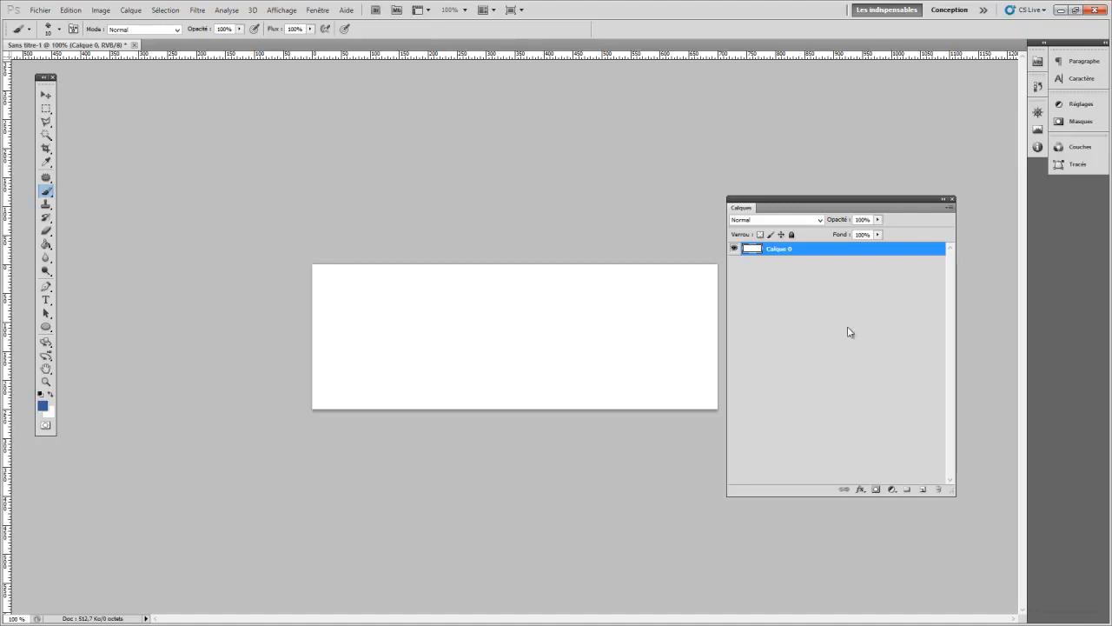
Step: Rename the Calque 0 layer as arpl
double_click(780, 250)
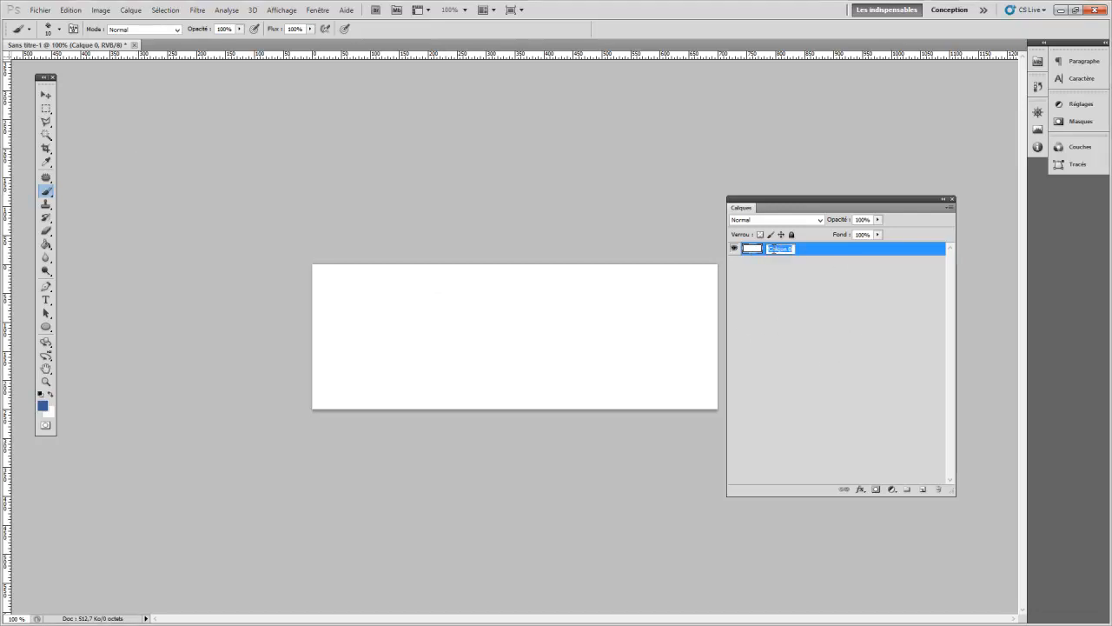
type("arpt")
key("Return")
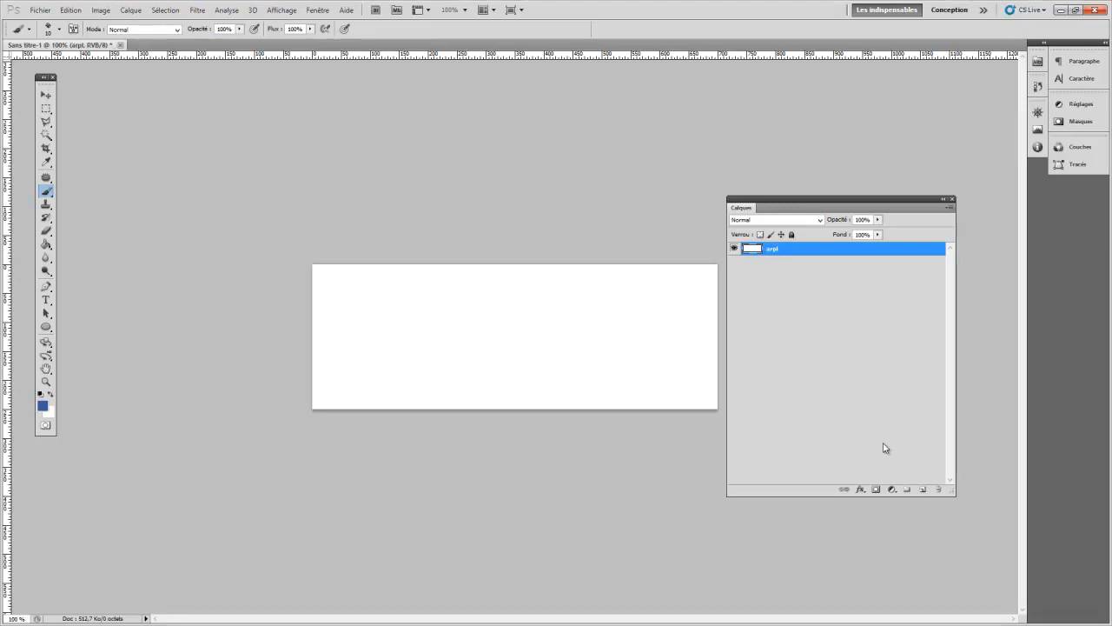
Step: Try the Rouge colour label in the arpl layer's properties, and set the label back to Sans
double_click(773, 251)
right_click(800, 252)
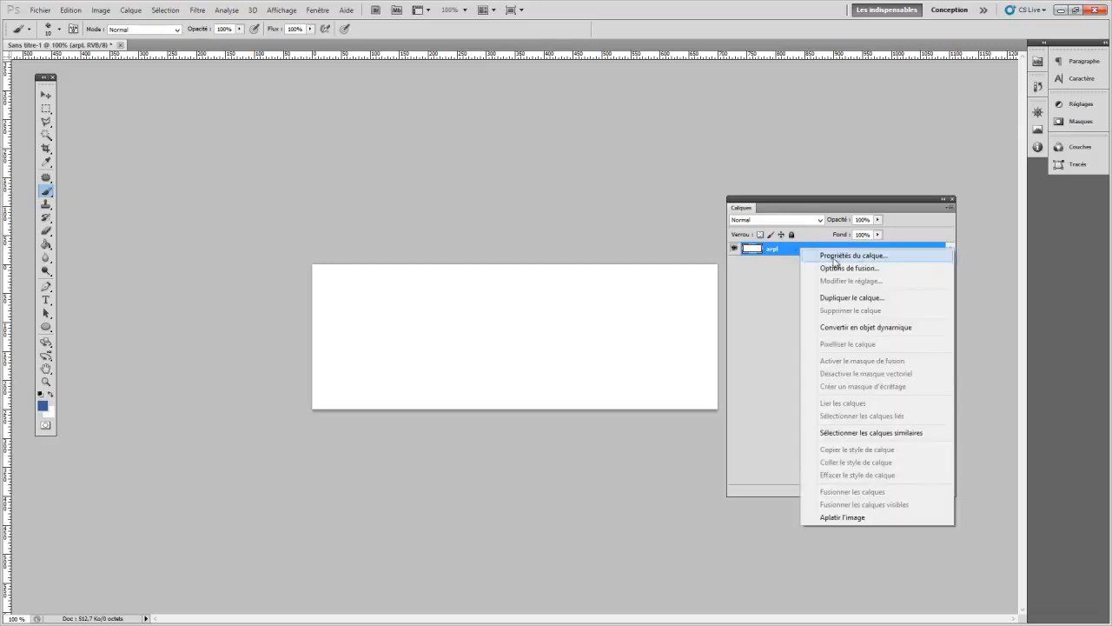
left_click(867, 257)
left_click(550, 225)
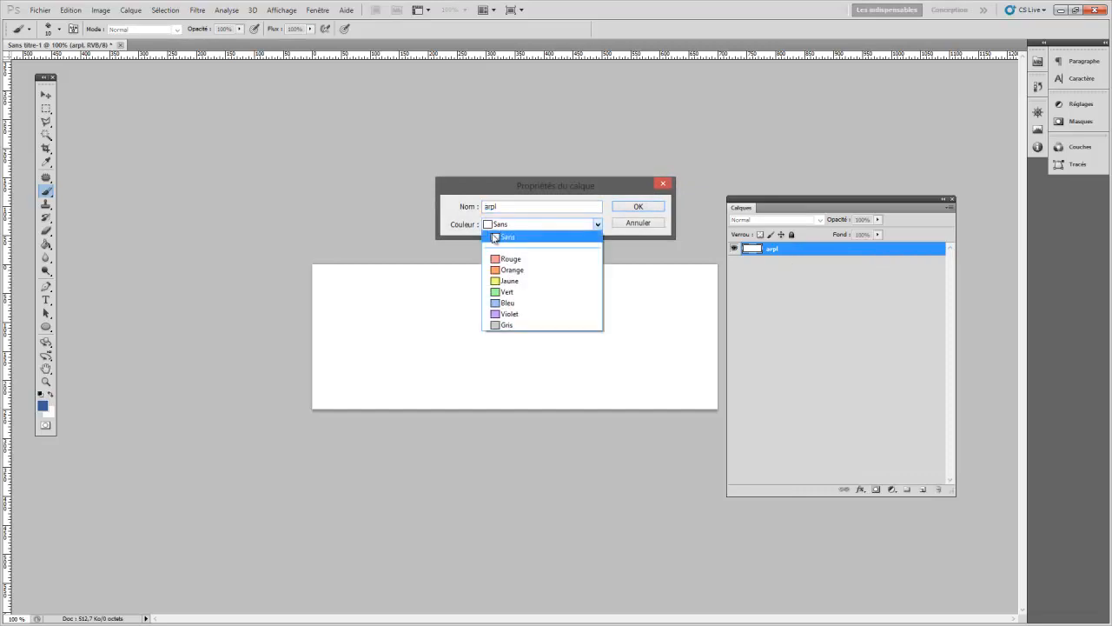
left_click(506, 263)
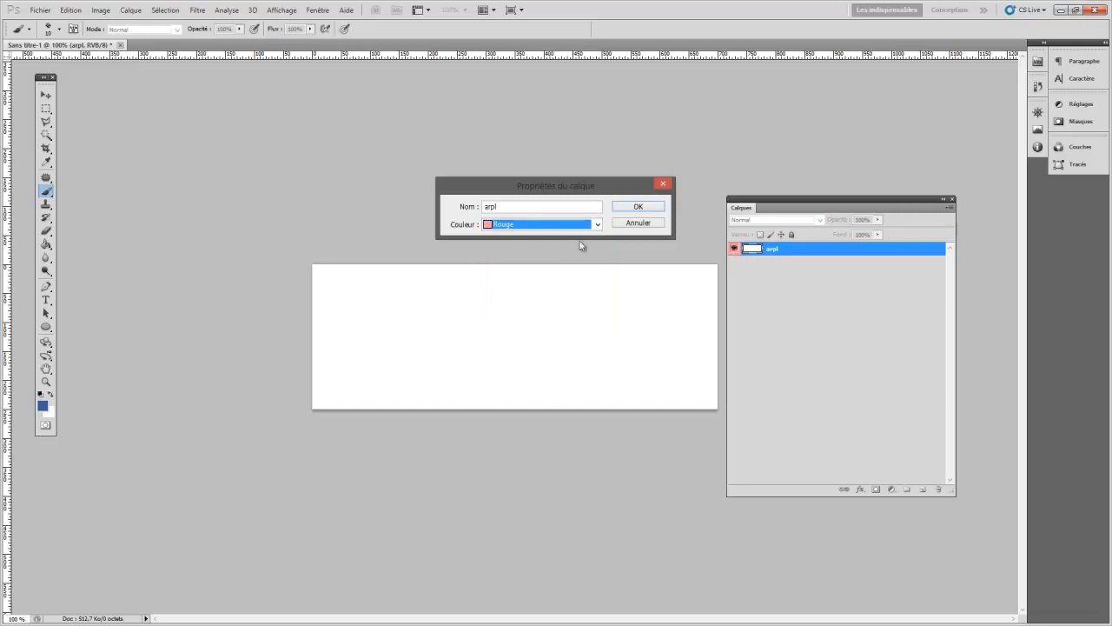
left_click(597, 225)
left_click(544, 241)
left_click(650, 208)
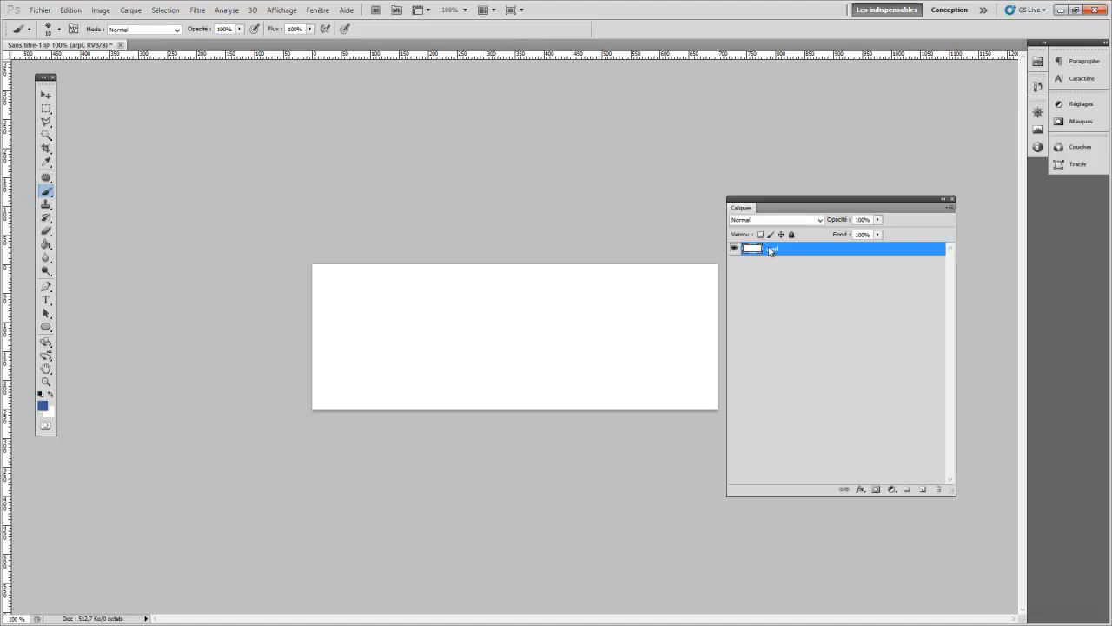
Step: Create a new empty layer above arpl and bring up the commands for new layers
left_click(924, 492)
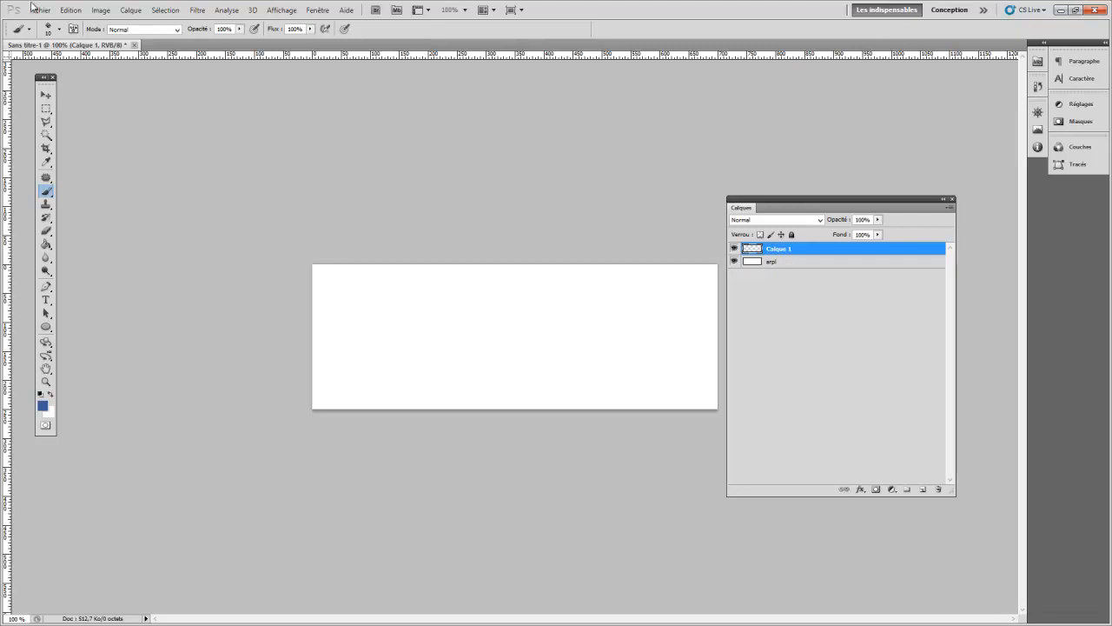
left_click(131, 10)
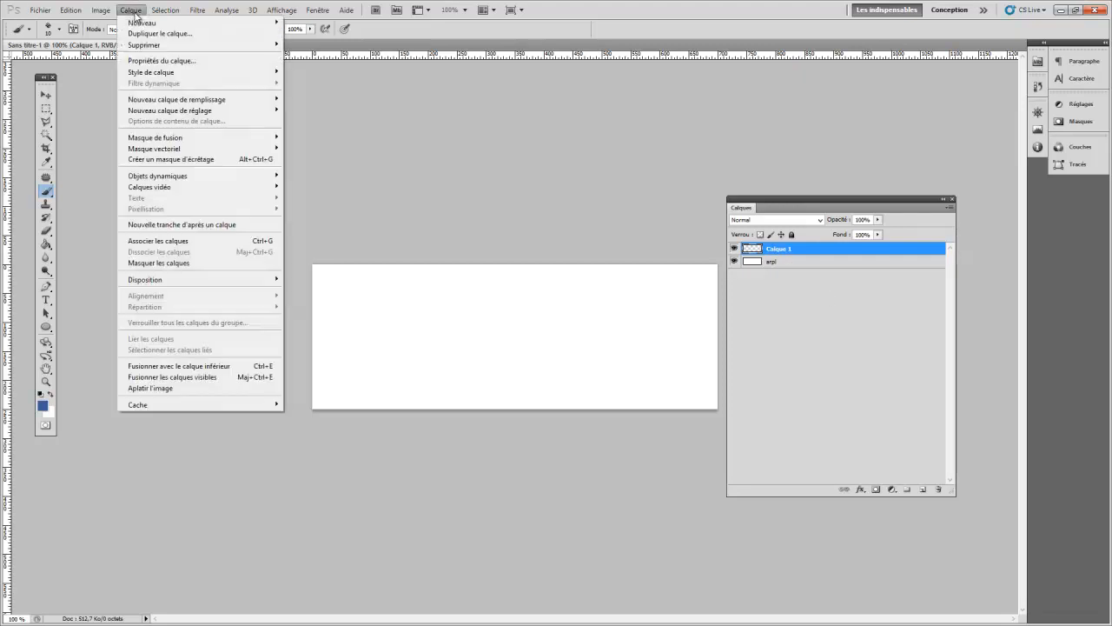
mouse_move(153, 24)
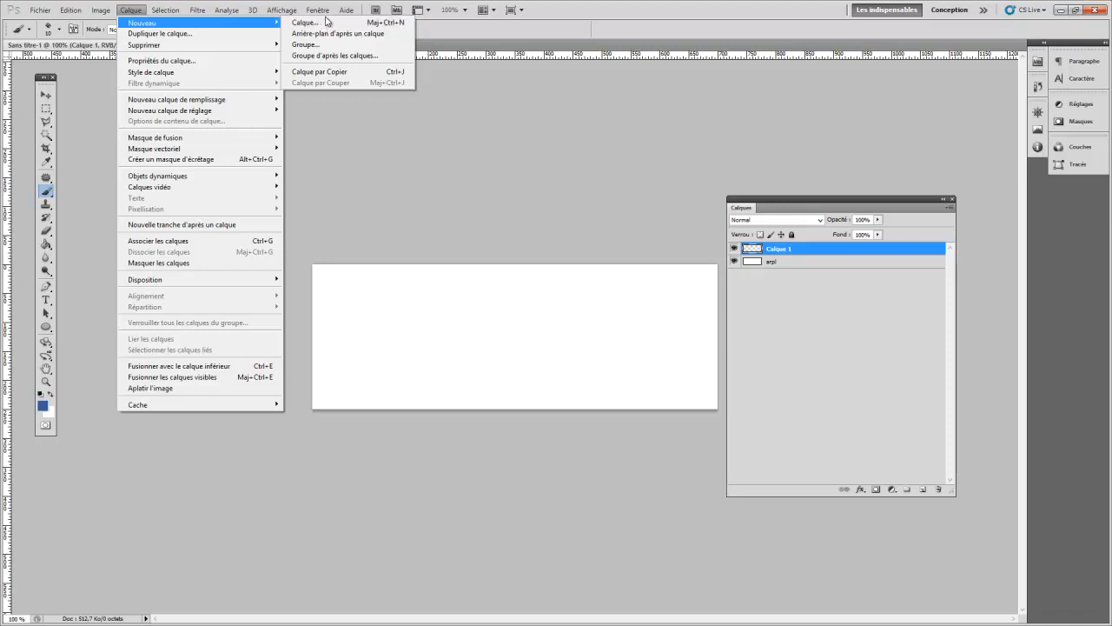
Step: Duplicate the arpl layer with Calque par Copier, and delete the copy
left_click(801, 266)
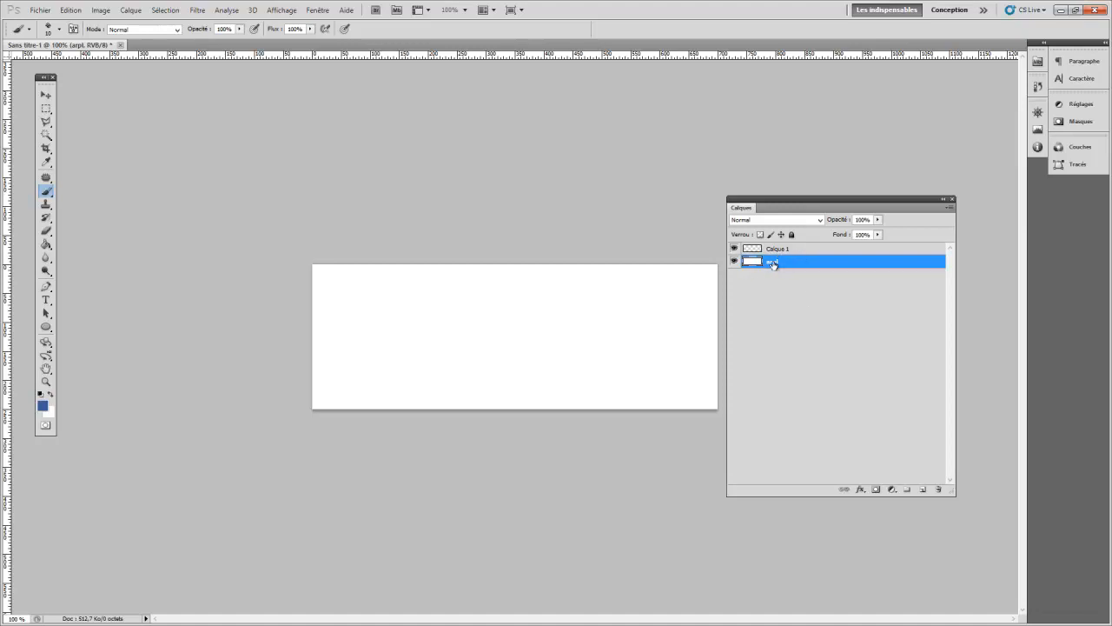
left_click(131, 10)
mouse_move(144, 22)
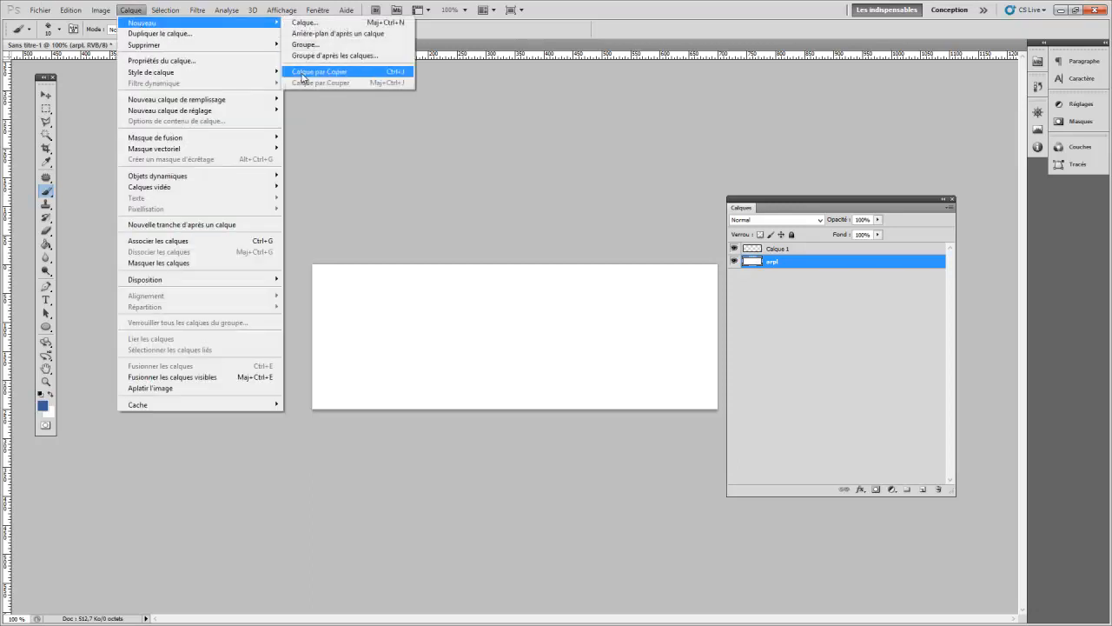
left_click(319, 72)
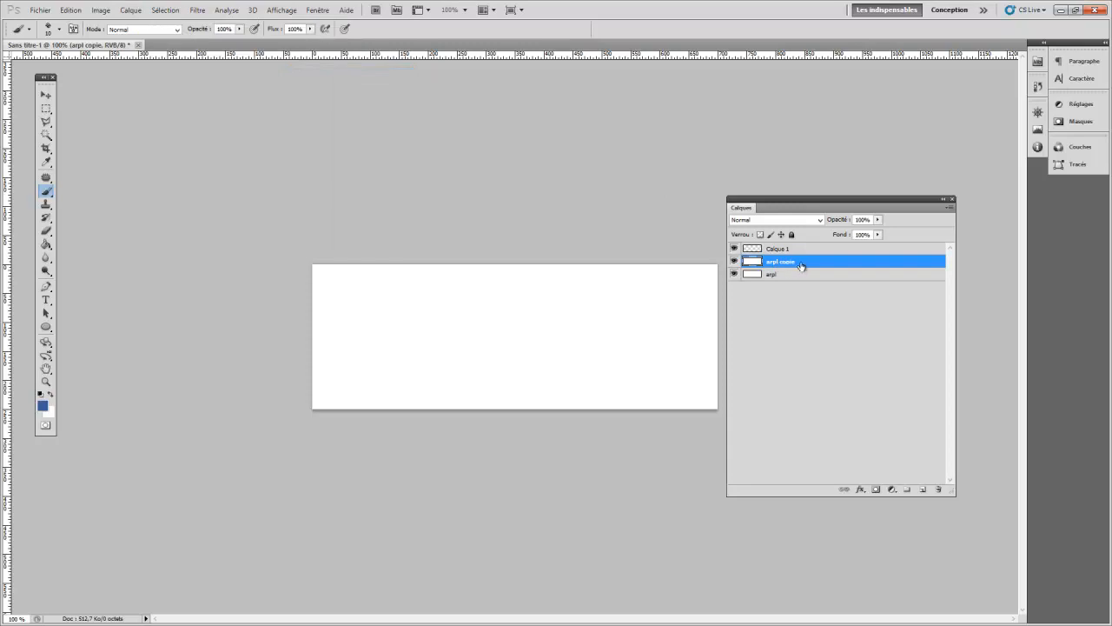
left_click(940, 491)
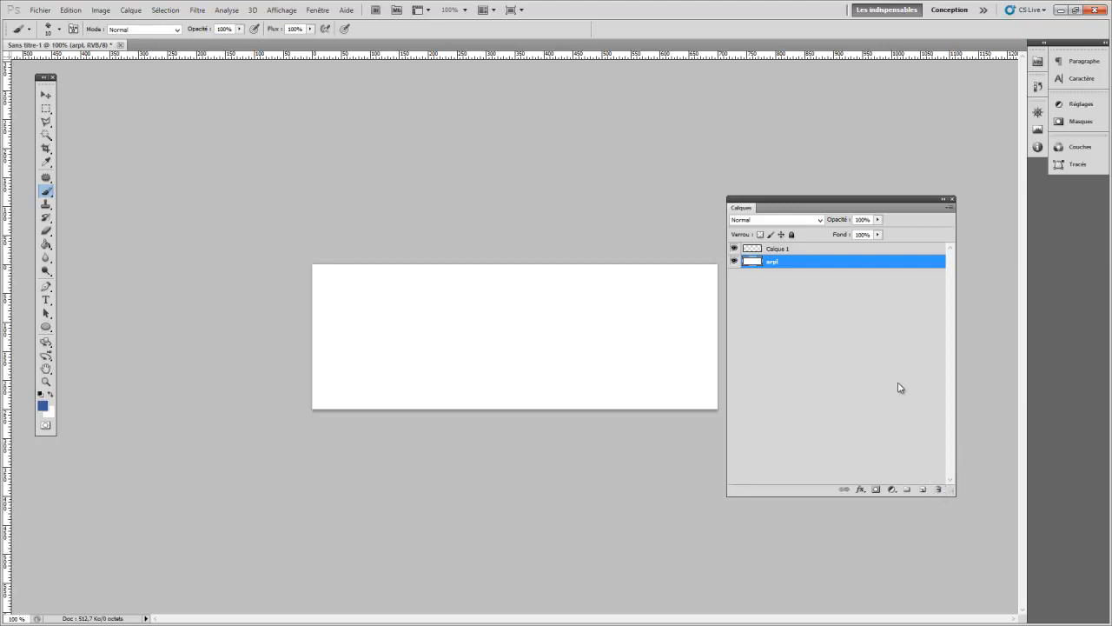
Step: Switch the active layer back and forth between Calque 1 and arpl, ending on Calque 1
left_click(766, 251)
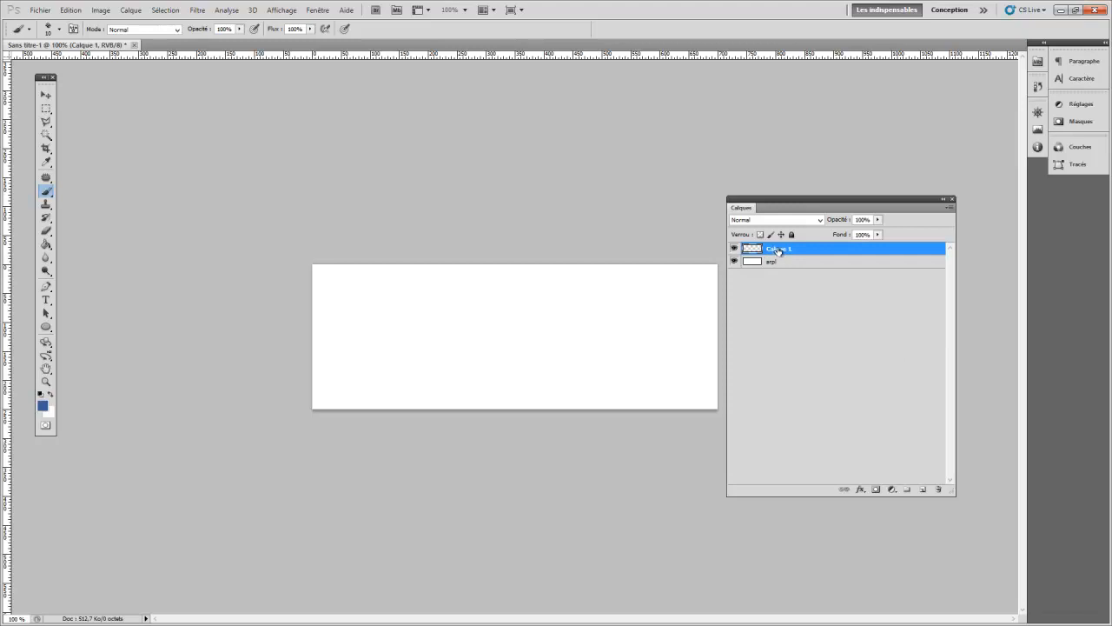
left_click(827, 262)
left_click(829, 252)
left_click(830, 261)
left_click(829, 252)
left_click(829, 264)
left_click(824, 251)
left_click(819, 265)
left_click(818, 252)
left_click(822, 262)
left_click(817, 250)
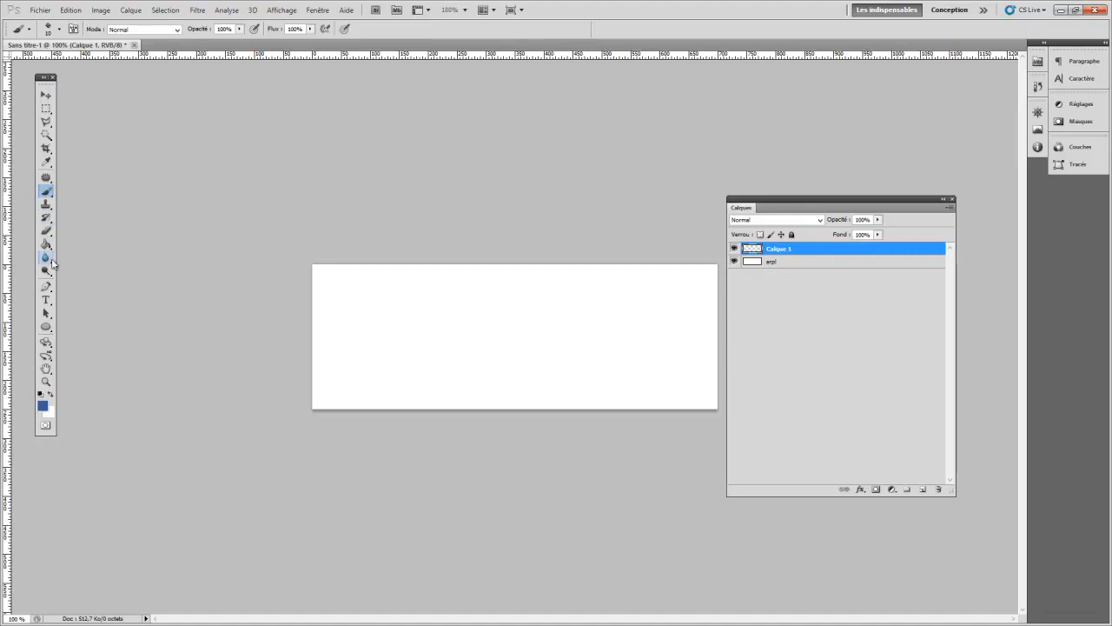
Step: Undo an ellipse drawn as a shape layer, draw a blue filled-pixel ellipse about 195 px wide on Calque 1, and activate the Move tool
left_click(46, 327)
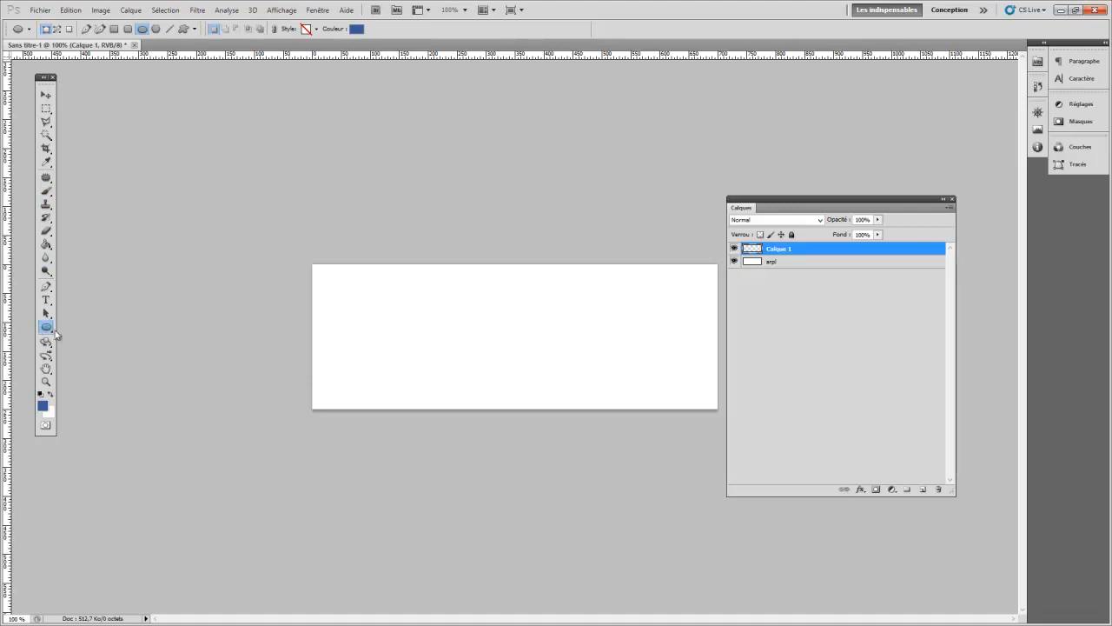
left_click_drag(411, 302, 510, 374)
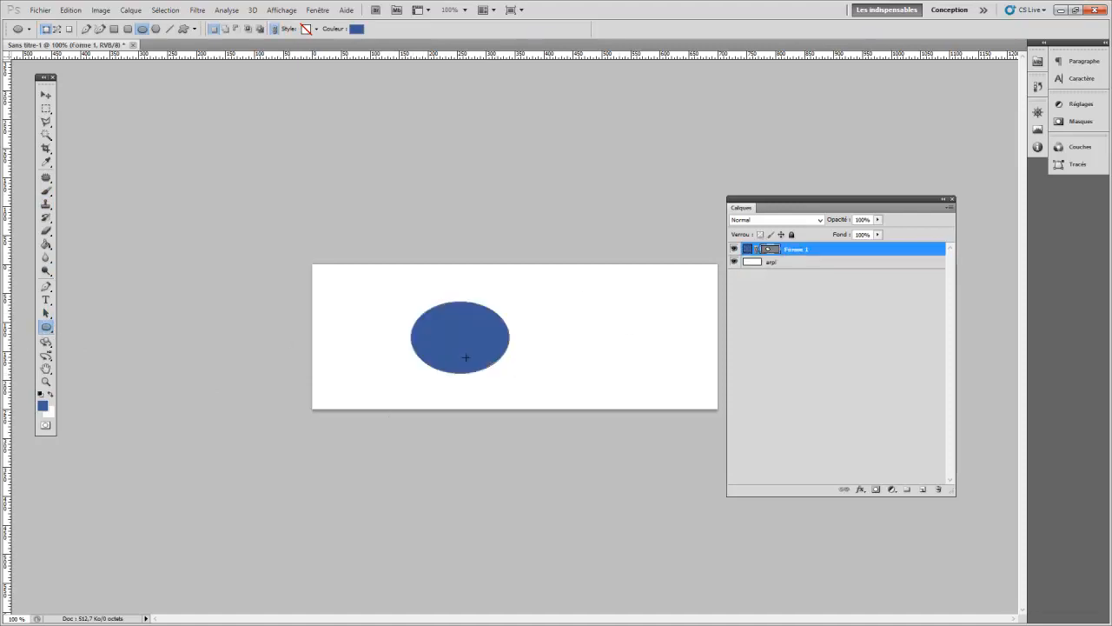
key("ctrl+z")
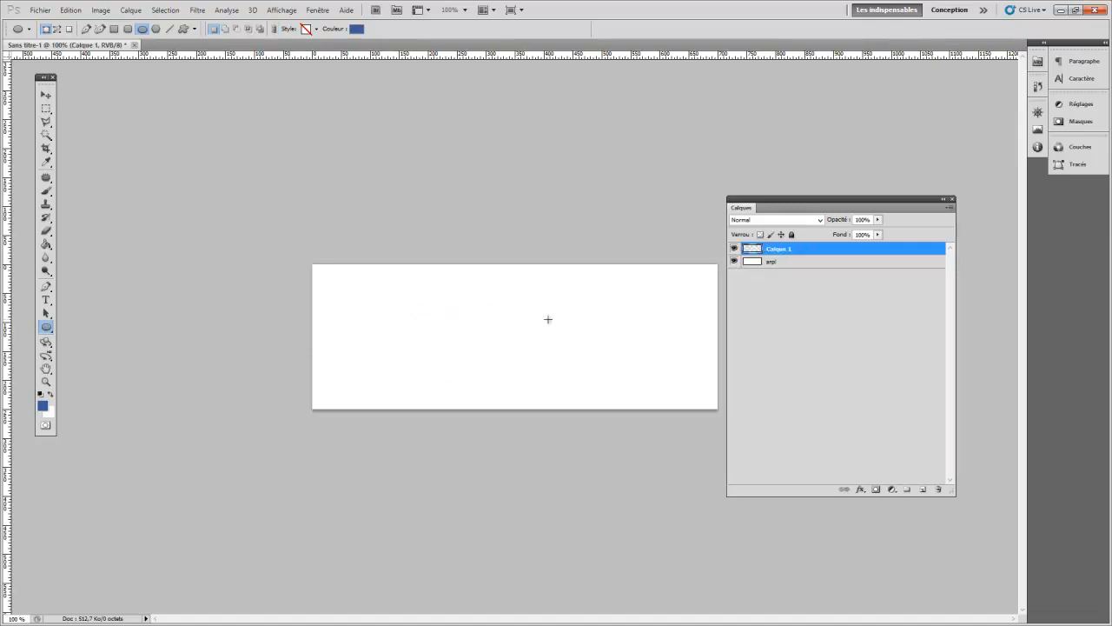
left_click(68, 29)
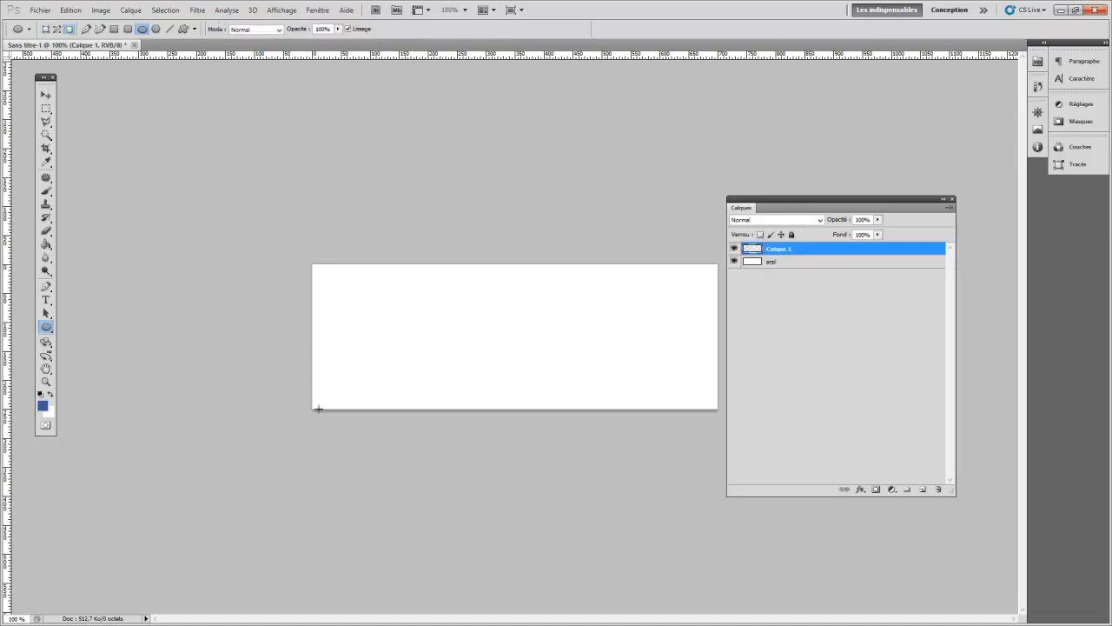
left_click_drag(449, 326, 540, 372)
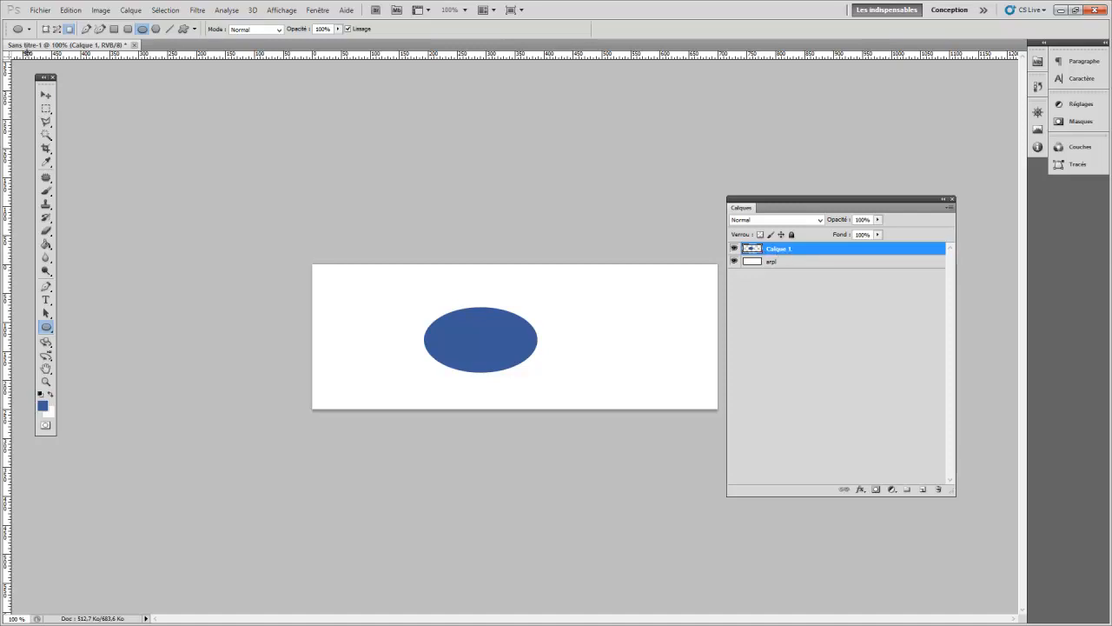
left_click(46, 94)
Step: Set the Layers panel thumbnails to the largest size in the panel options
left_click(950, 210)
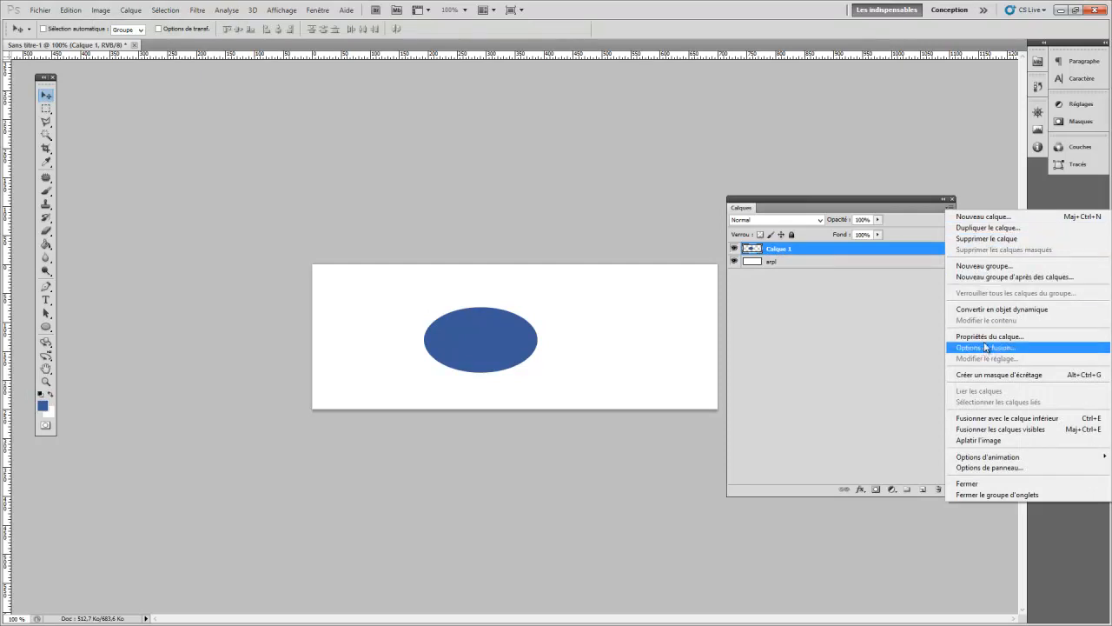
mouse_move(1018, 460)
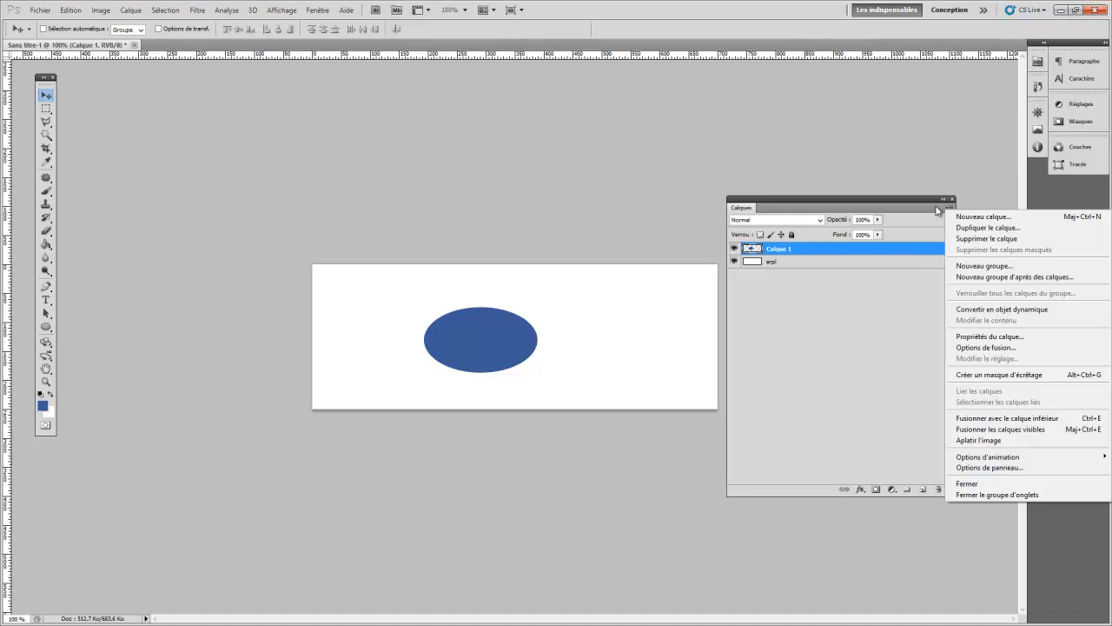
left_click(987, 468)
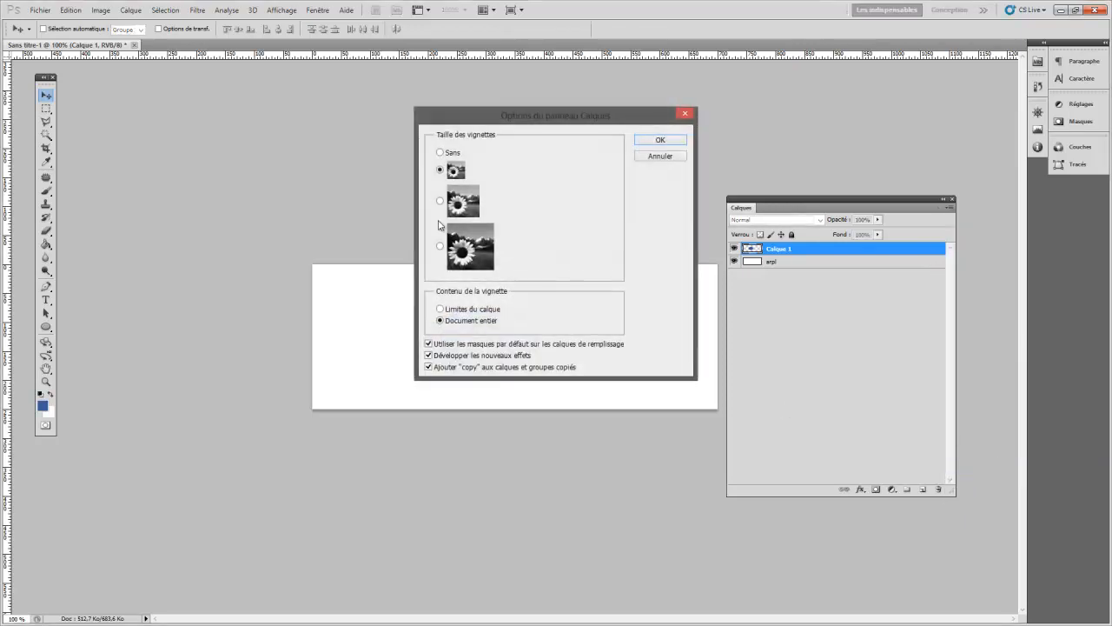
left_click(460, 261)
left_click(676, 142)
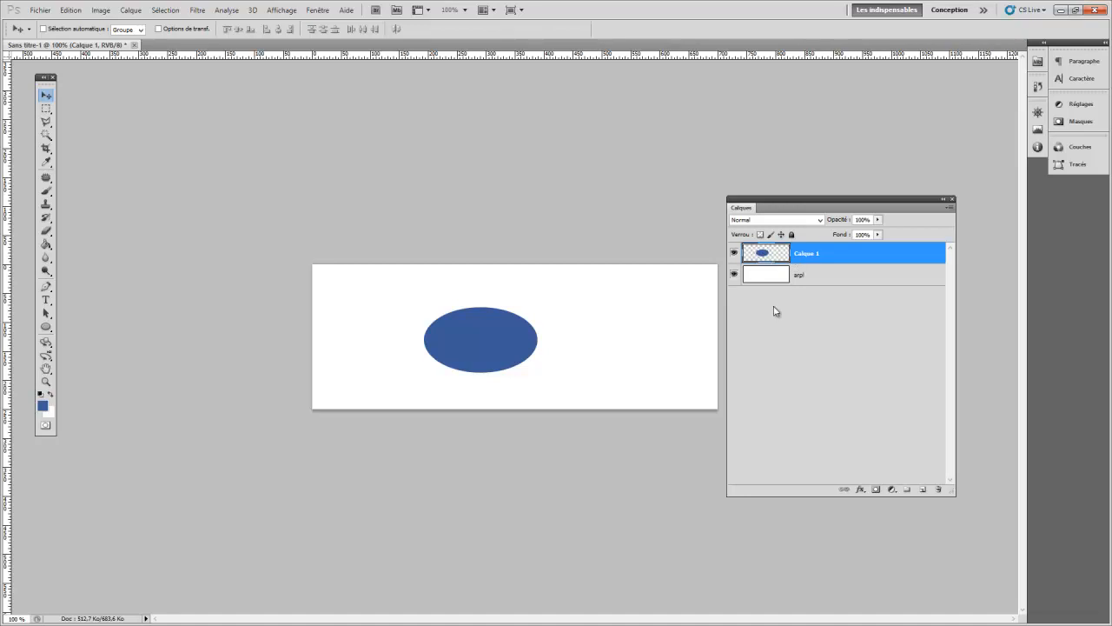
Step: Move the blue ellipse on Calque 1 slightly left and up, and deselect all layers
left_click(766, 277)
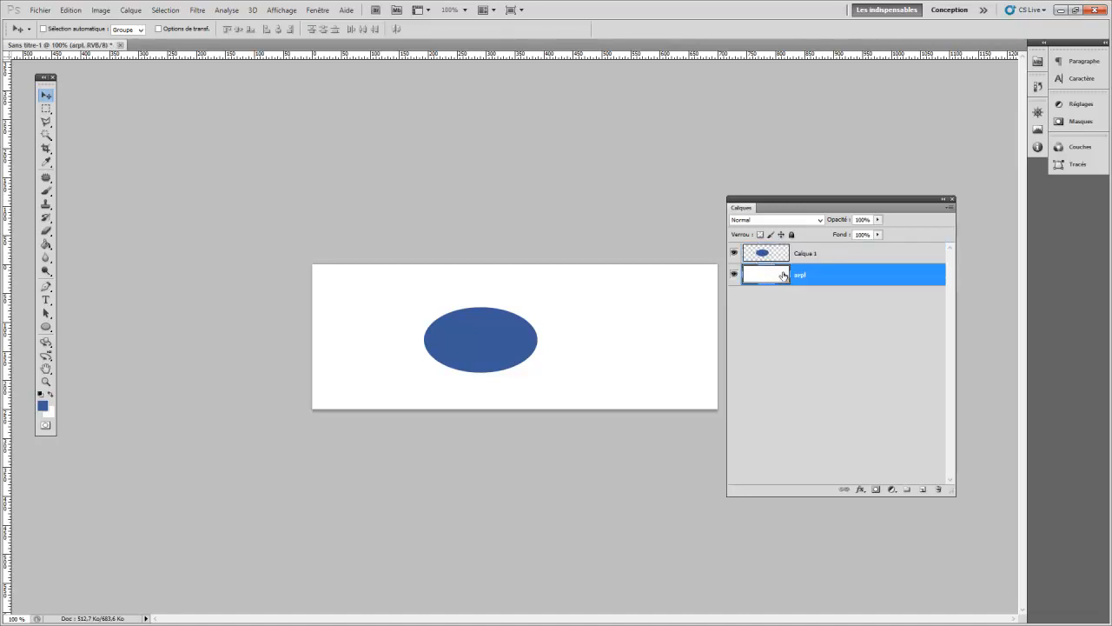
left_click(861, 255)
mouse_move(480, 321)
left_mouse_down()
mouse_move(571, 314)
mouse_move(595, 328)
mouse_move(382, 348)
mouse_move(397, 330)
mouse_move(452, 350)
mouse_move(507, 343)
mouse_move(481, 335)
left_mouse_up()
left_click(850, 307)
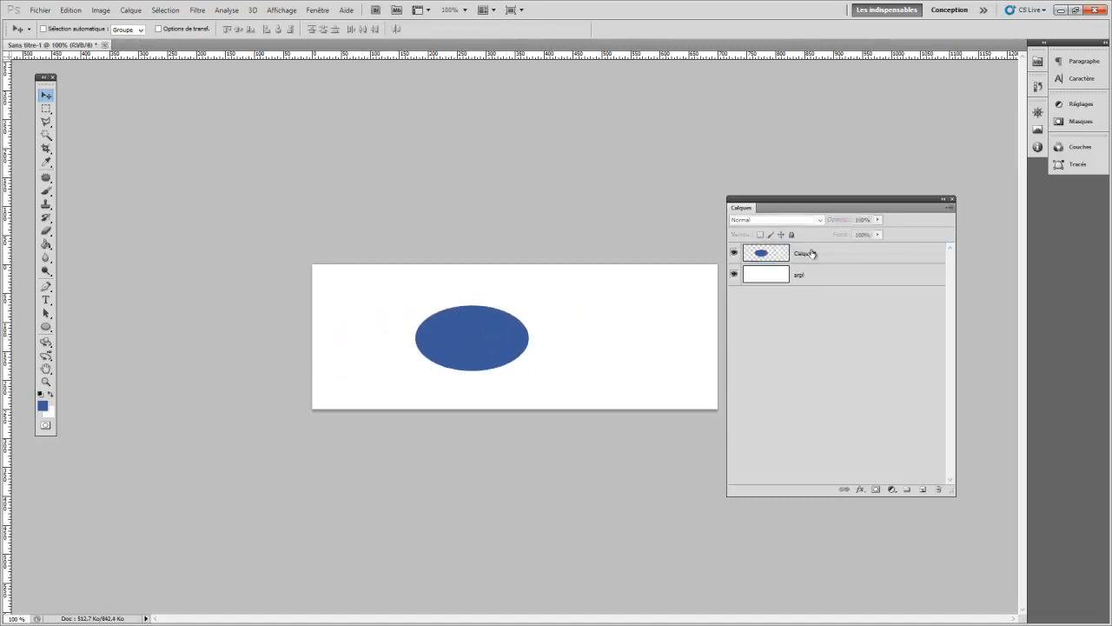
Step: Alternate the layer selection between Calque 1 and arpl, and leave Calque 1 selected
left_click(850, 261)
left_click(848, 281)
left_click(843, 265)
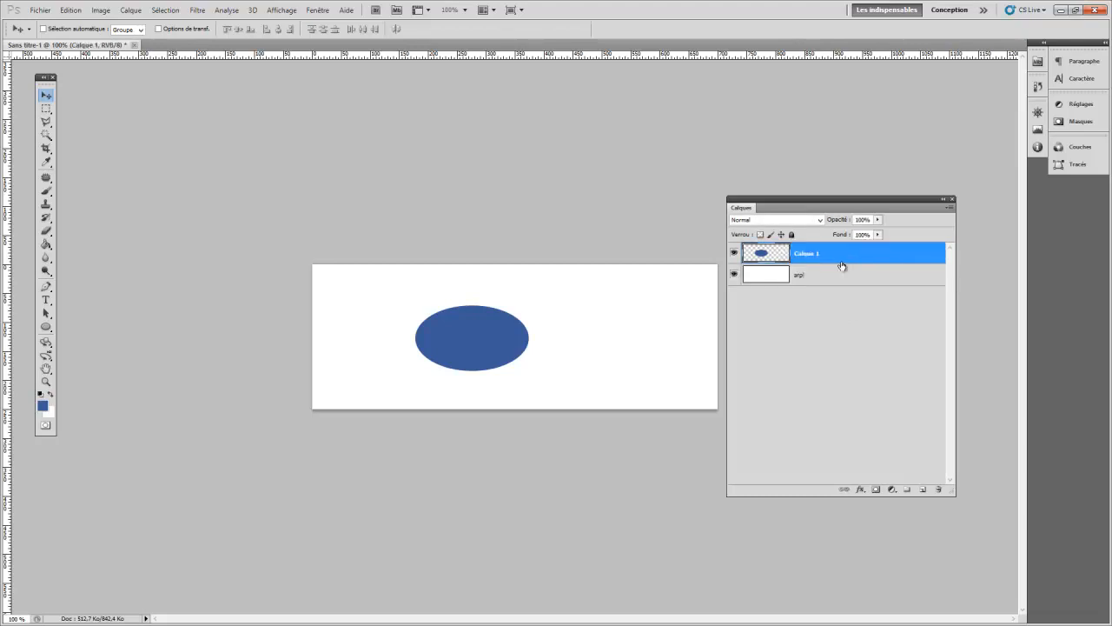
left_click(842, 287)
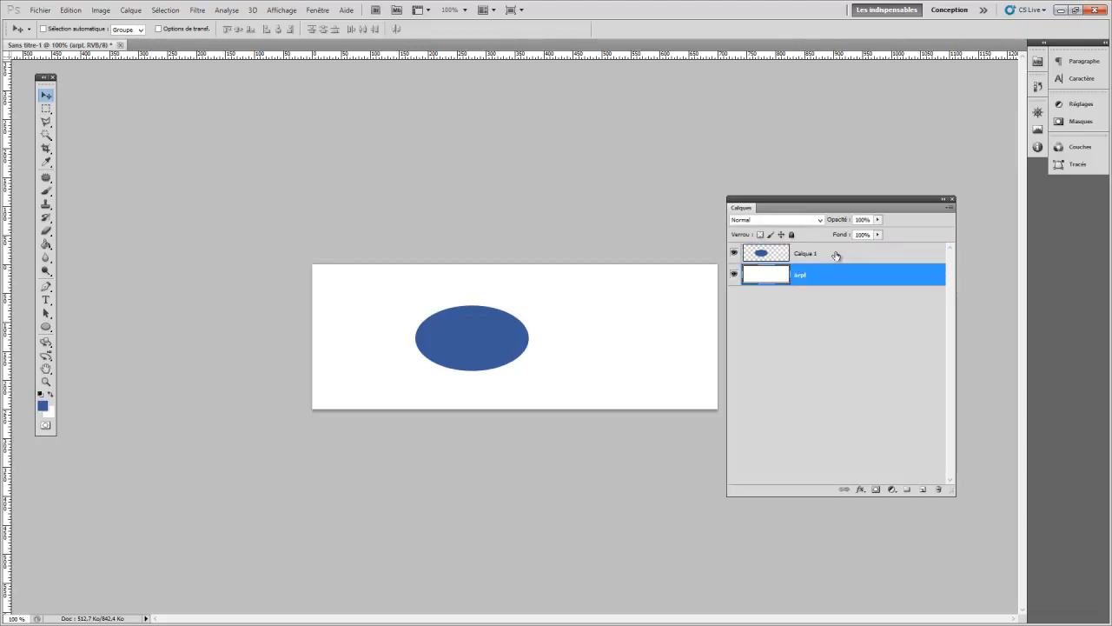
left_click(843, 255)
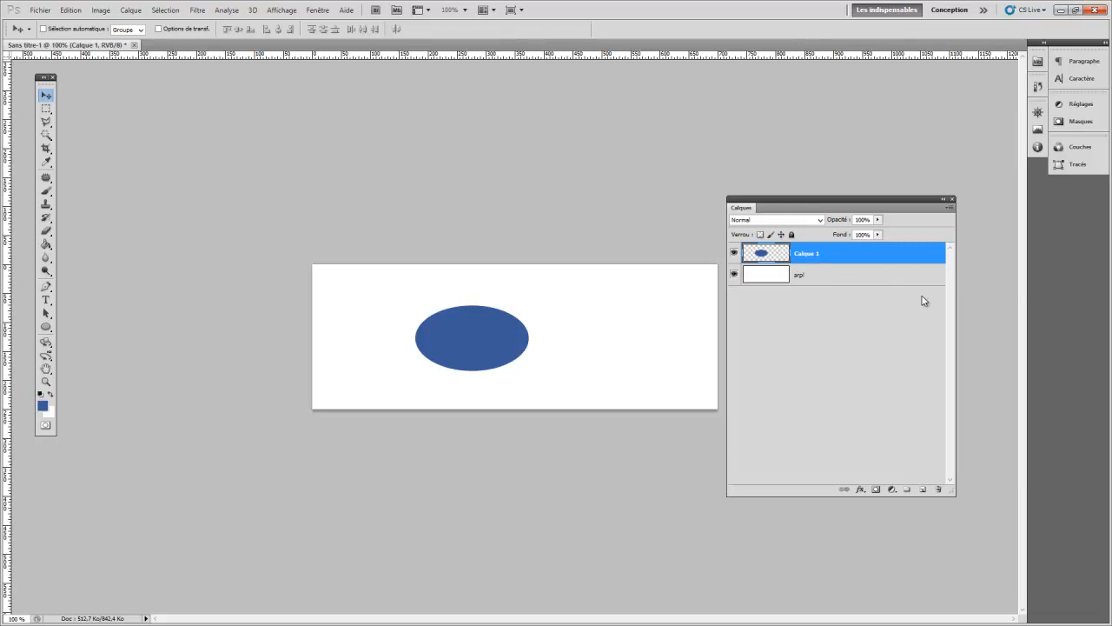
Step: Move Calque 1 below arpl in the layer order, and select each layer in turn, ending on Calque 1
left_click_drag(764, 255, 753, 266)
left_click_drag(844, 254, 844, 288)
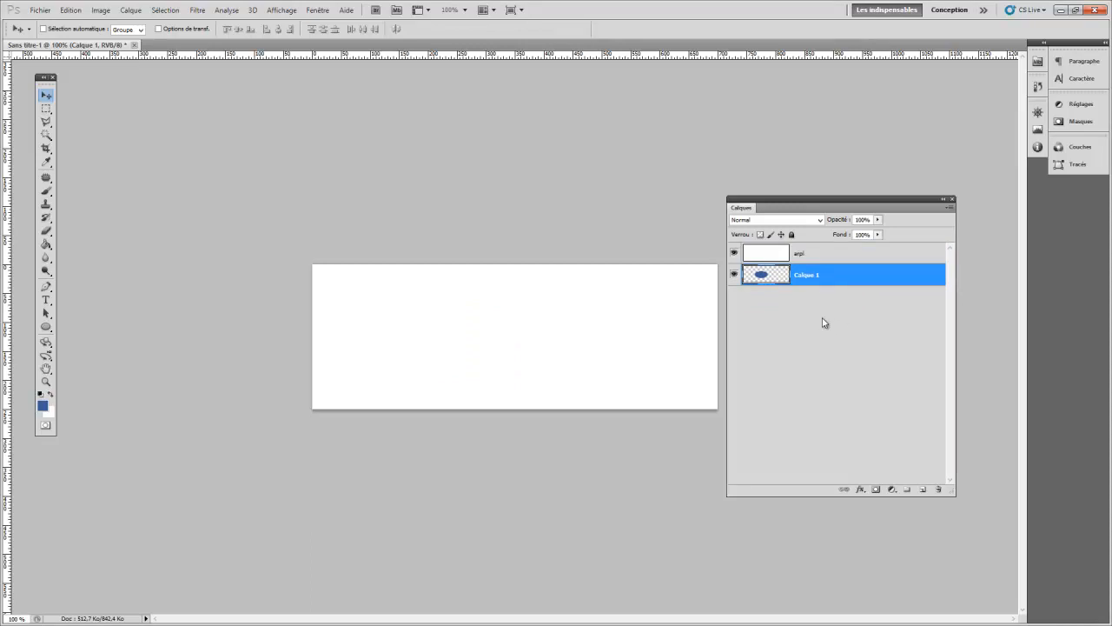
left_click(770, 256)
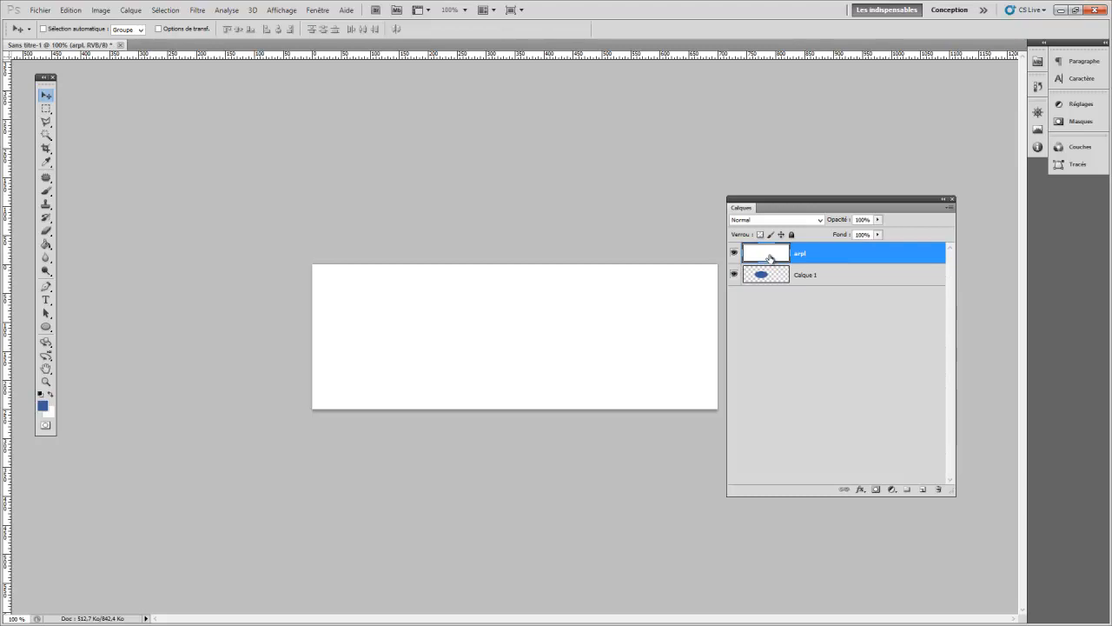
left_click(770, 279)
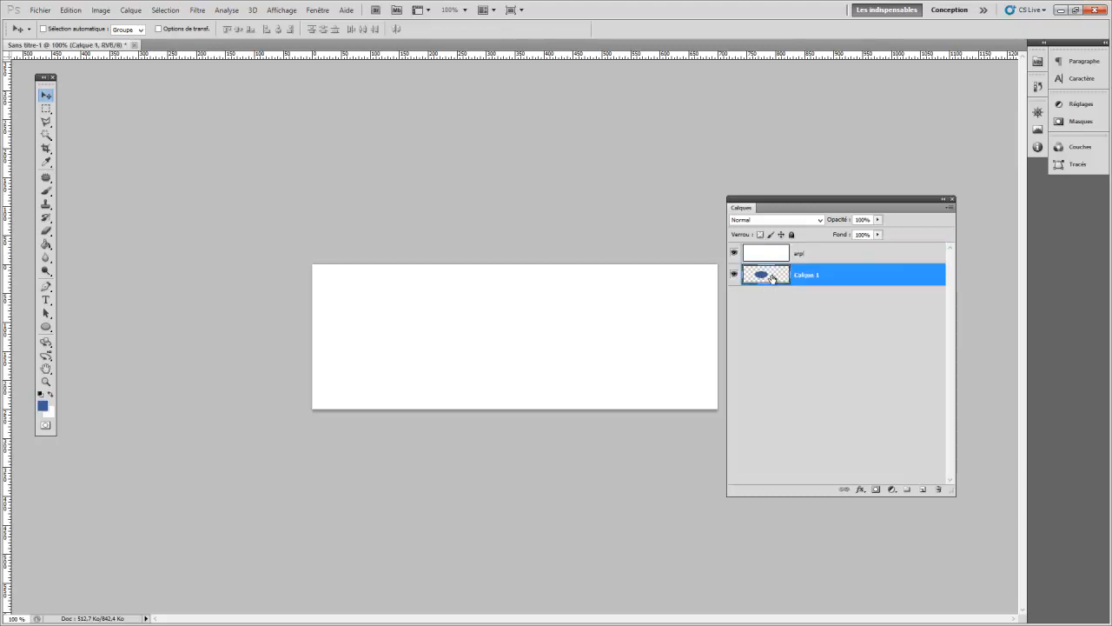
Step: Rename the Calque 1 layer as ovale
double_click(808, 276)
type("ova")
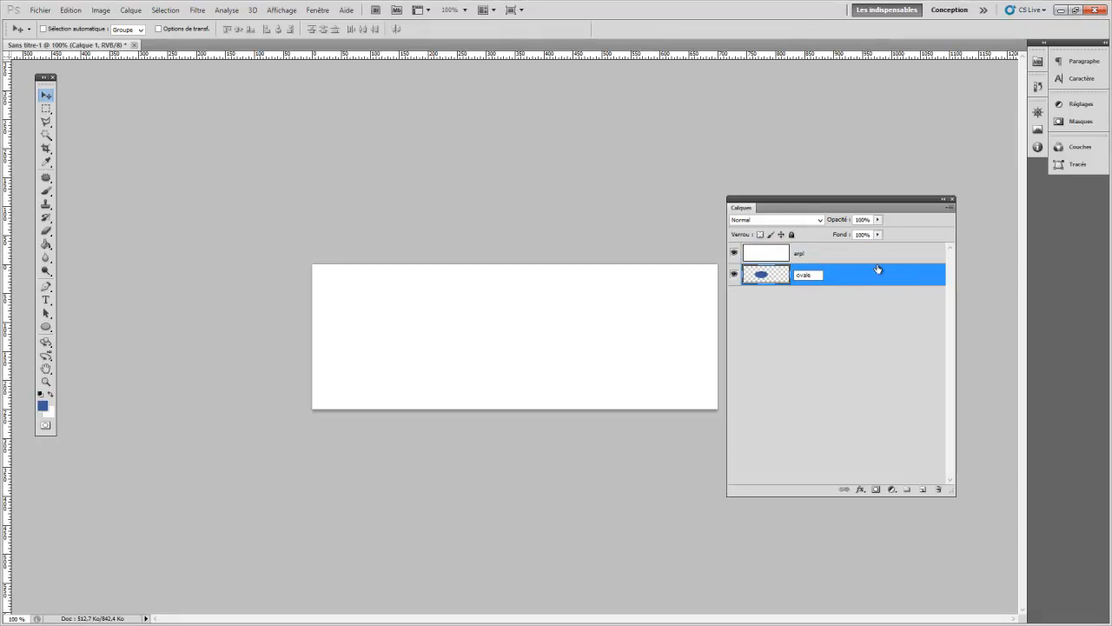
type("le")
key("Return")
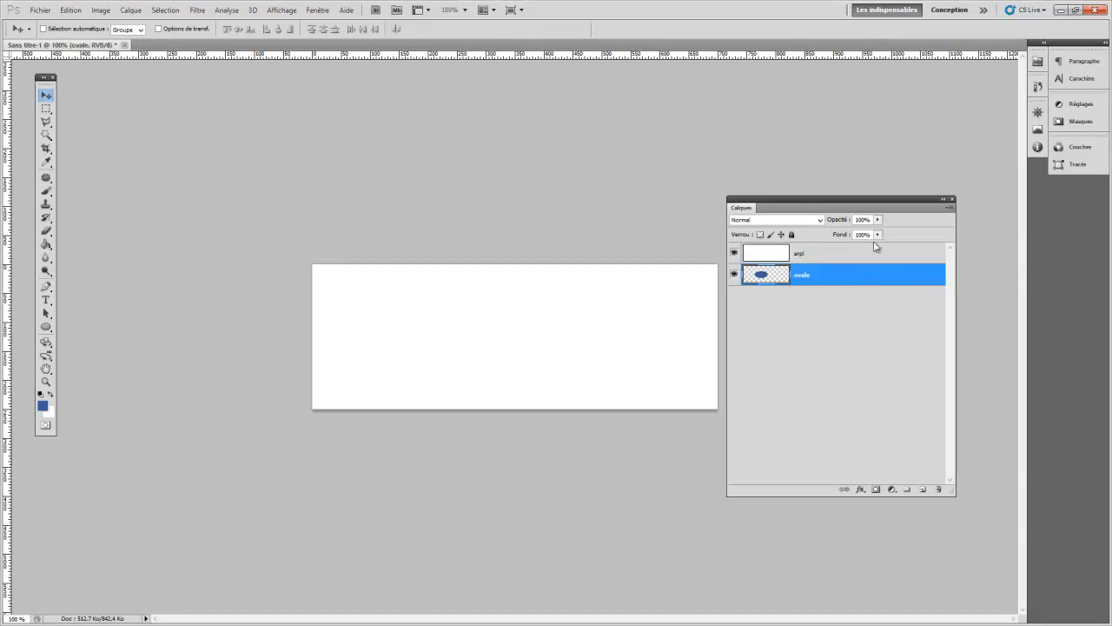
Step: Move the ovale layer above arpl in the layer order
left_click(832, 333)
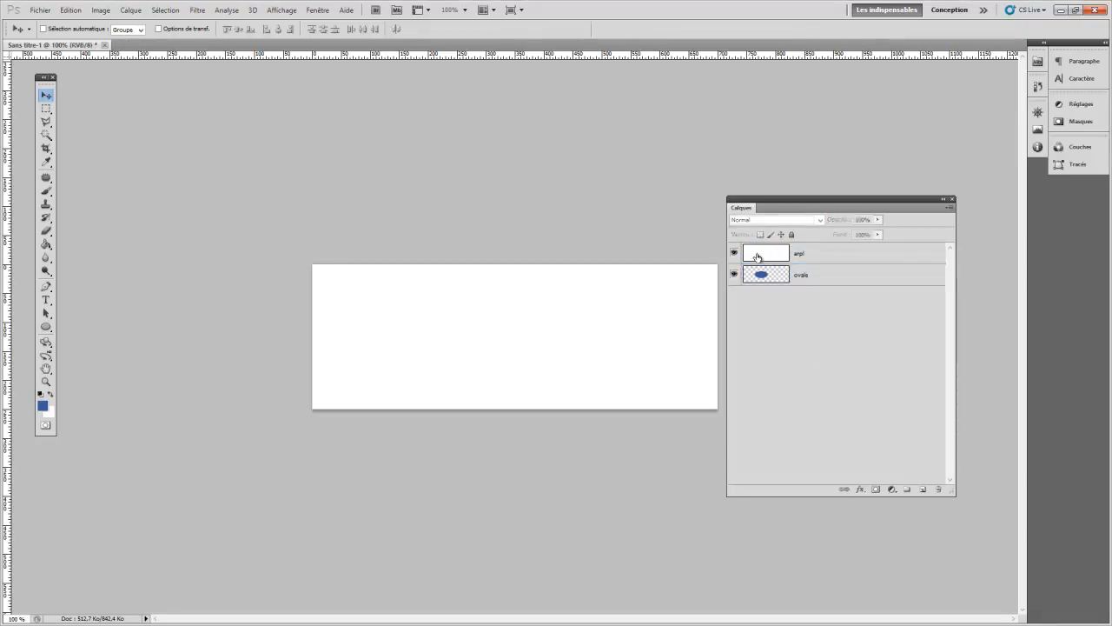
left_click(850, 275)
left_click_drag(835, 281, 846, 253)
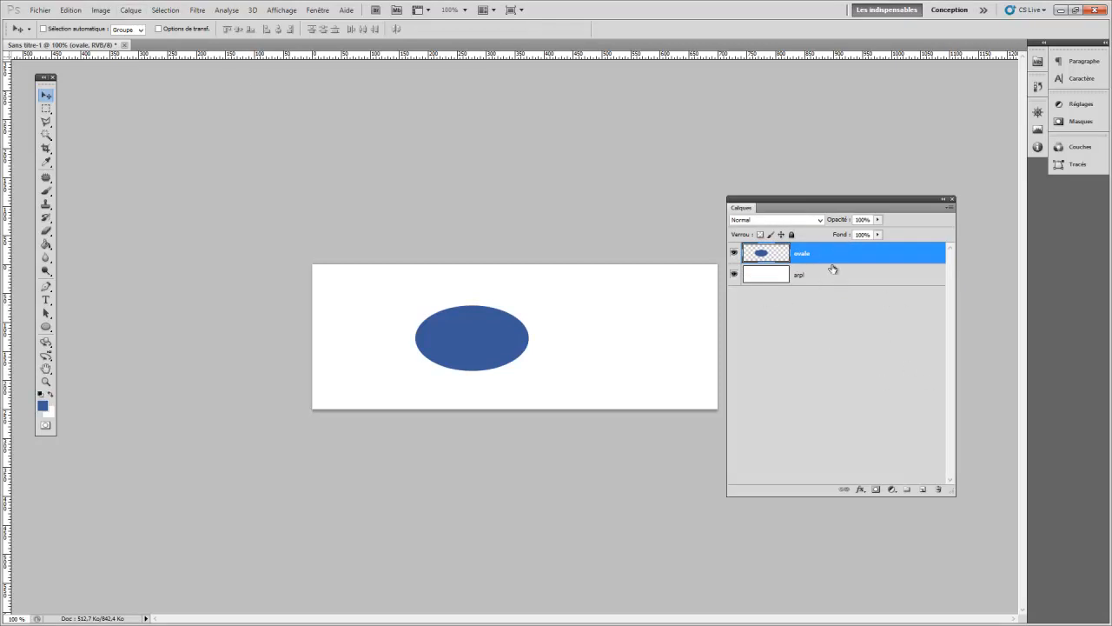
Step: Duplicate the ovale layer and move the copied ellipse about 255 px right, beside the original
left_click_drag(859, 253, 922, 490)
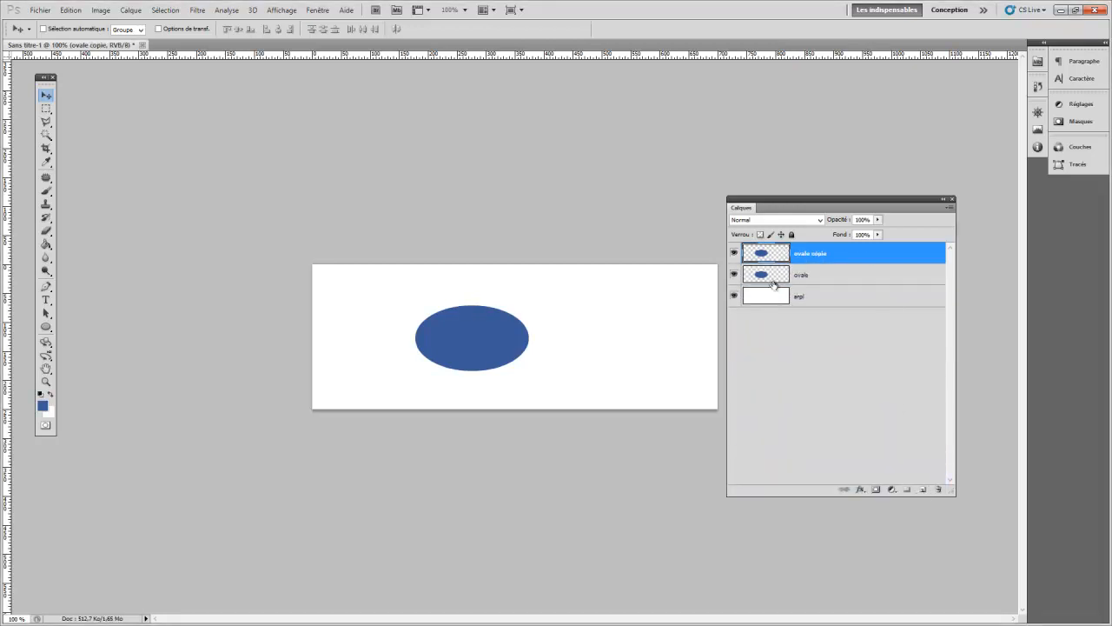
left_click_drag(493, 339, 640, 335)
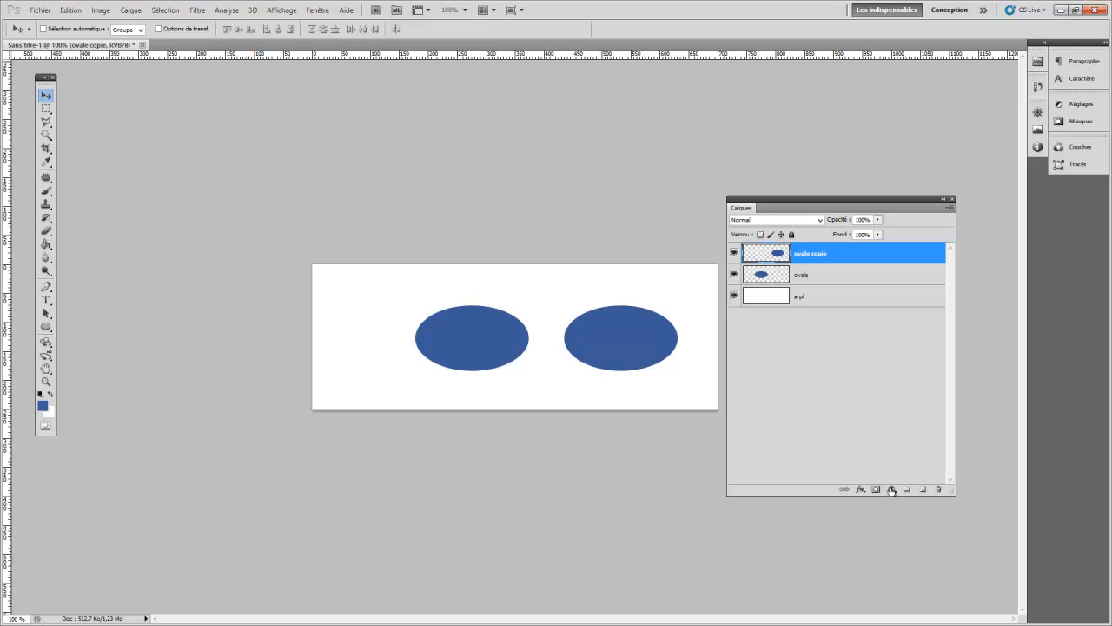
Step: Recolour the copied ellipse on the ovale copie layer from blue to pinkish red with a Teinte/Saturation adjustment
left_click(144, 12)
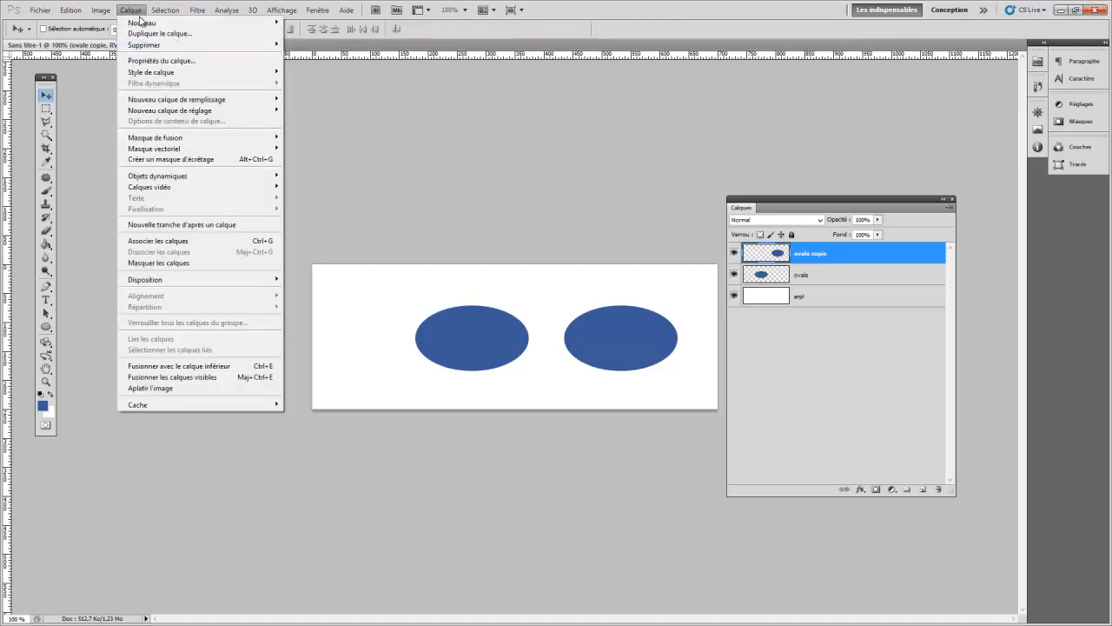
mouse_move(101, 9)
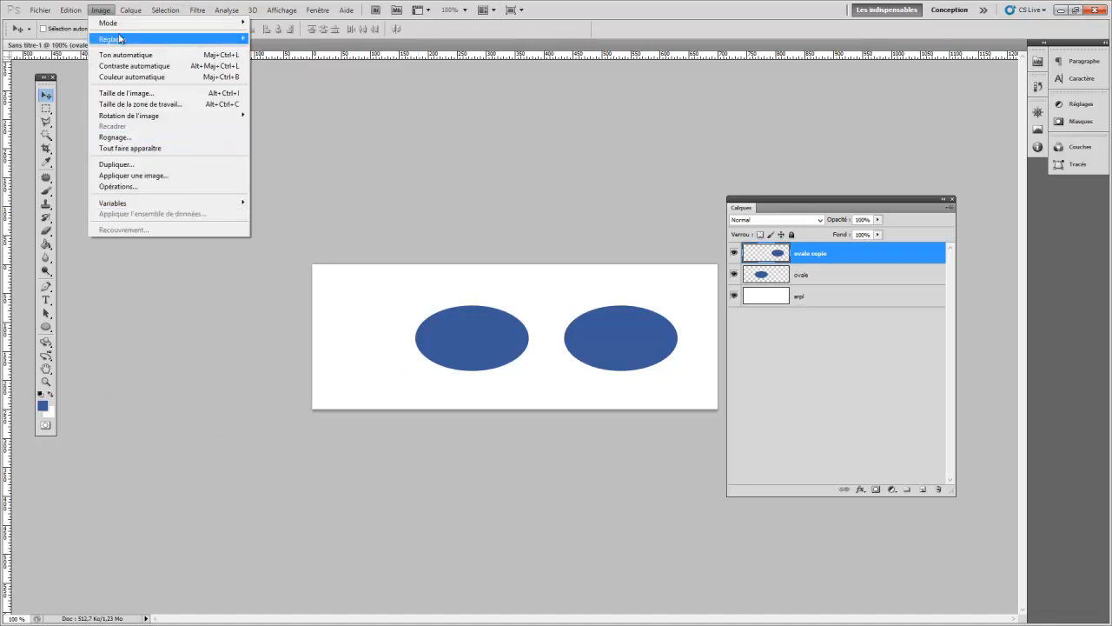
mouse_move(122, 39)
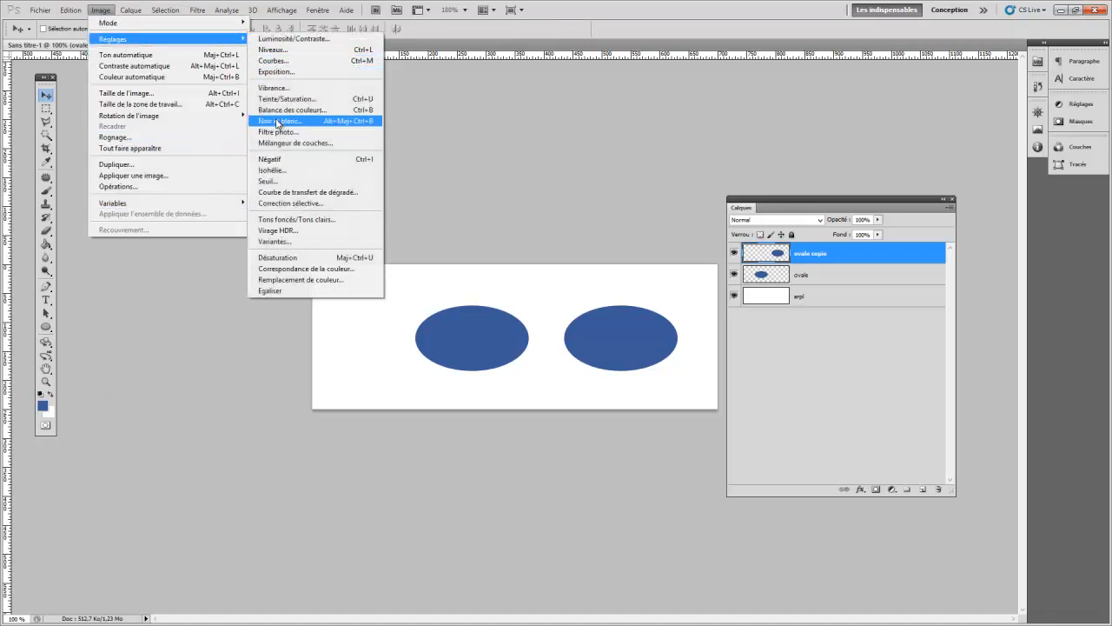
left_click(343, 98)
left_click_drag(831, 153, 874, 188)
left_click(957, 99)
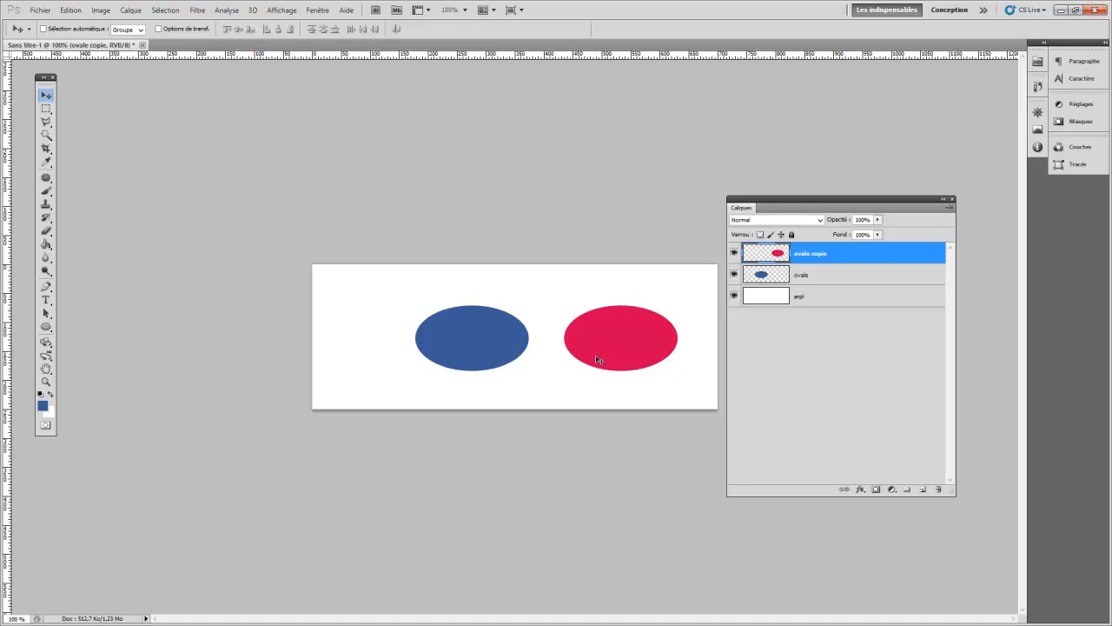
Step: Move the red ellipse about 175 px left to overlap the blue one, and place ovale copie below ovale in the layer order
left_click_drag(668, 347, 567, 345)
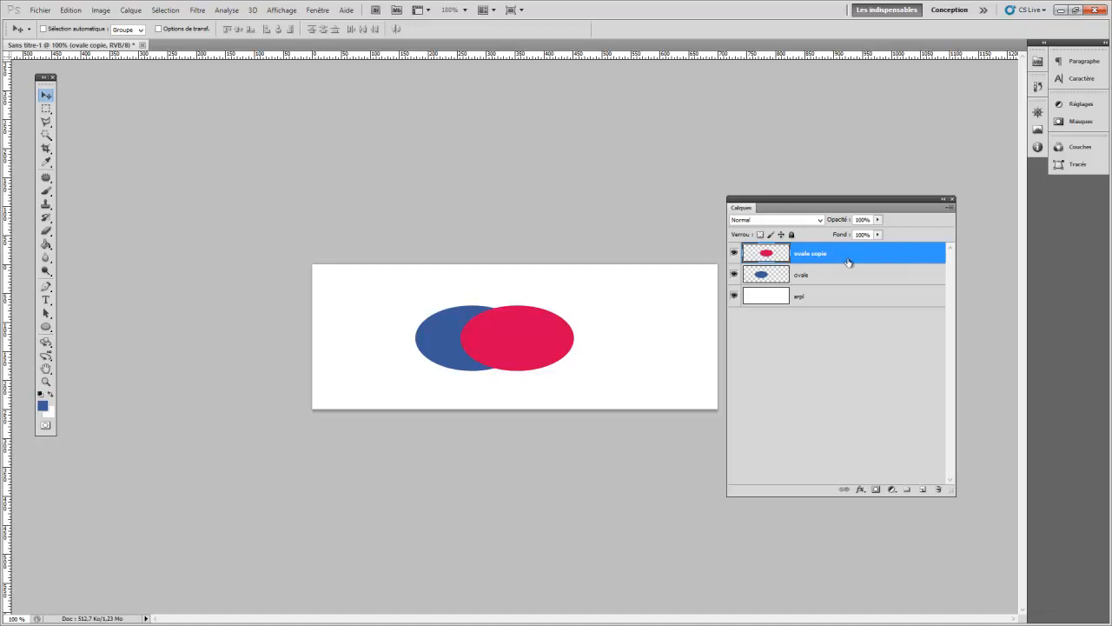
left_click_drag(859, 259, 834, 272)
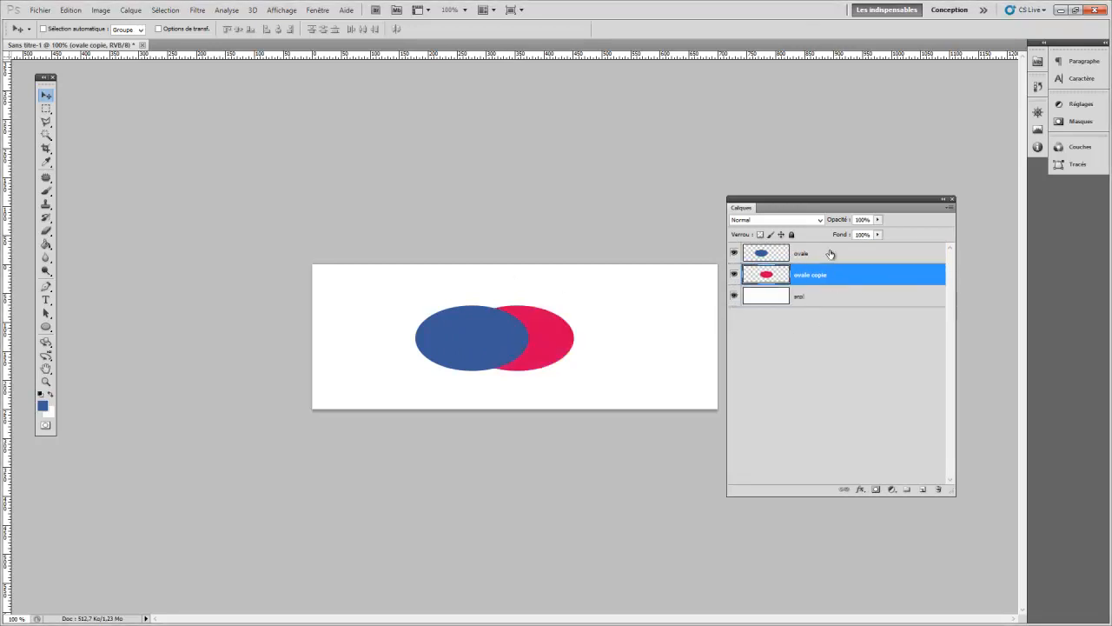
Step: Select the ovale, ovale copie and arpl layers in turn, and finish with no layer selected
left_click(826, 252)
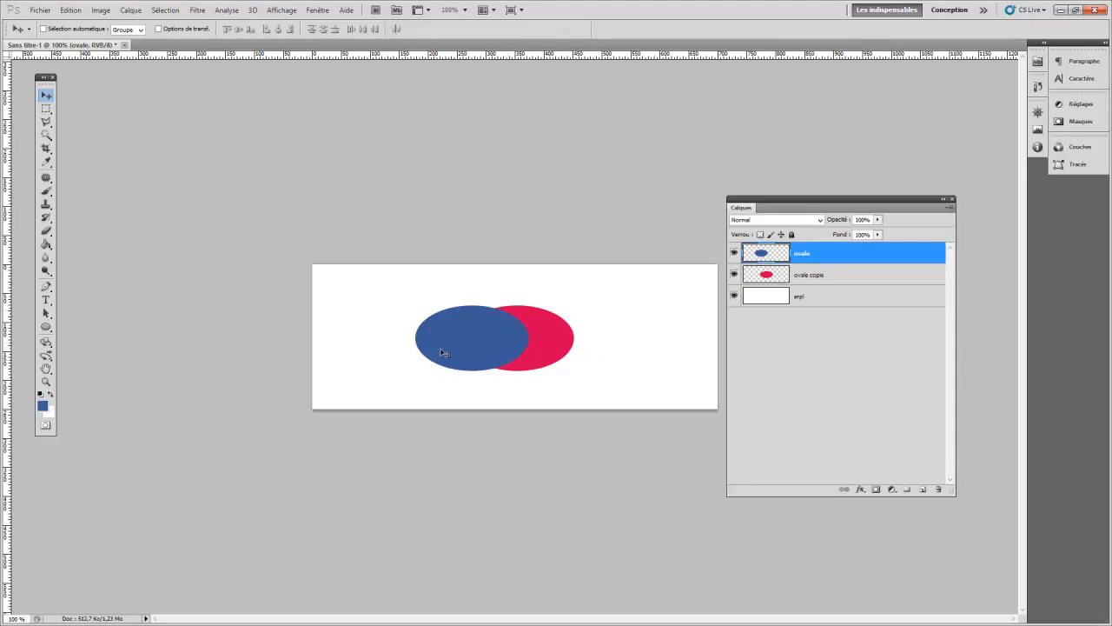
left_click(841, 276)
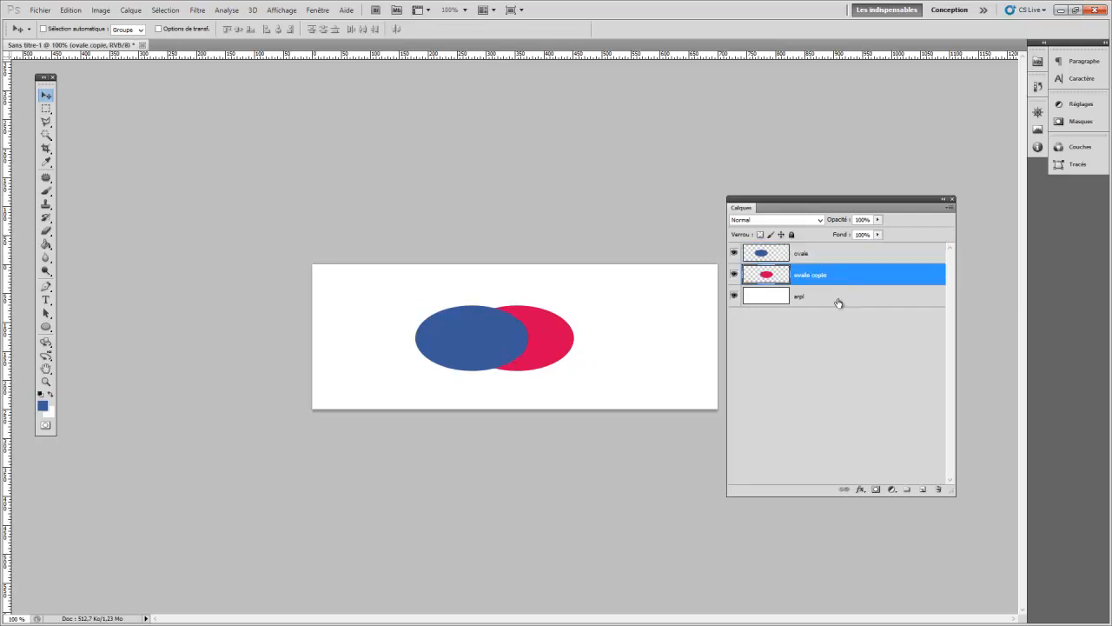
left_click(831, 299)
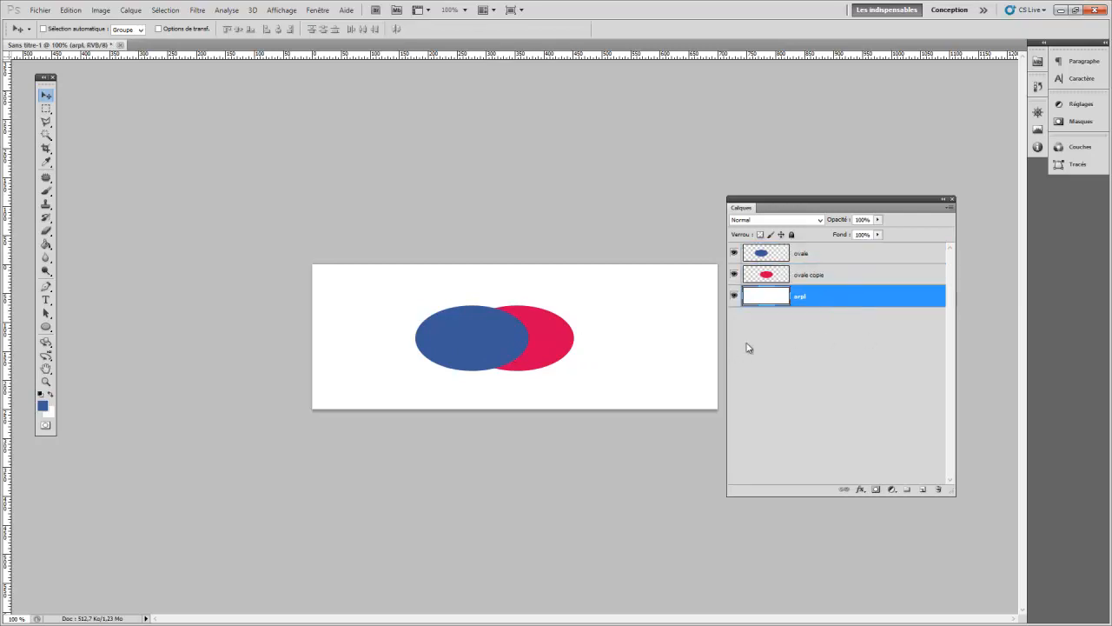
left_click(864, 339)
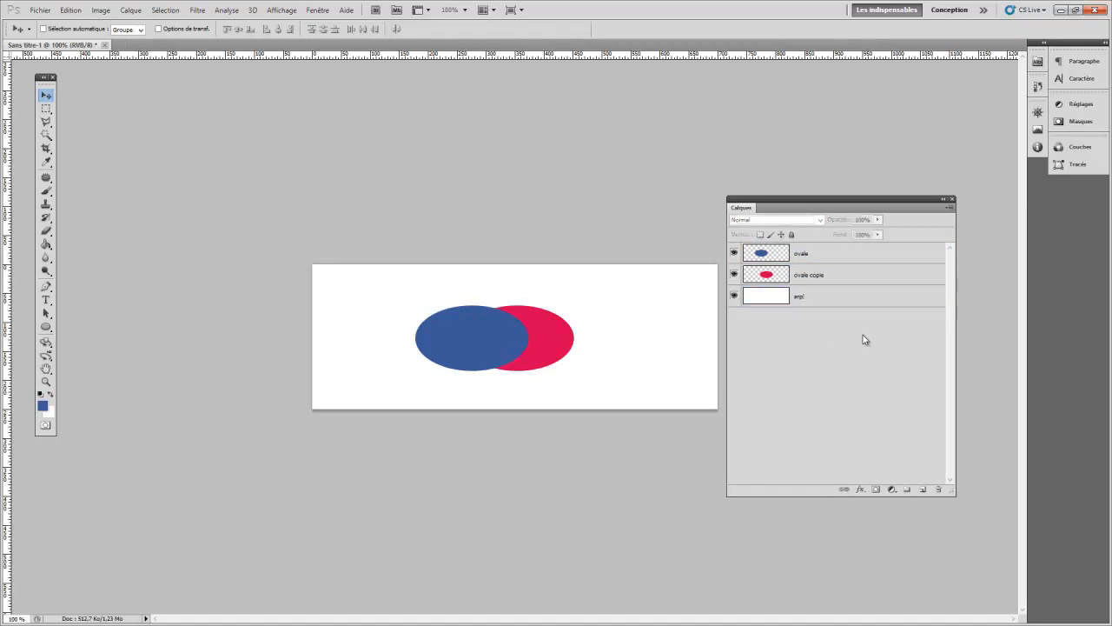
Step: Move the red ellipse on ovale copie about 55 px left and 20 px down behind the blue one, and deselect the layer
left_click(849, 274)
left_click_drag(570, 335, 494, 339)
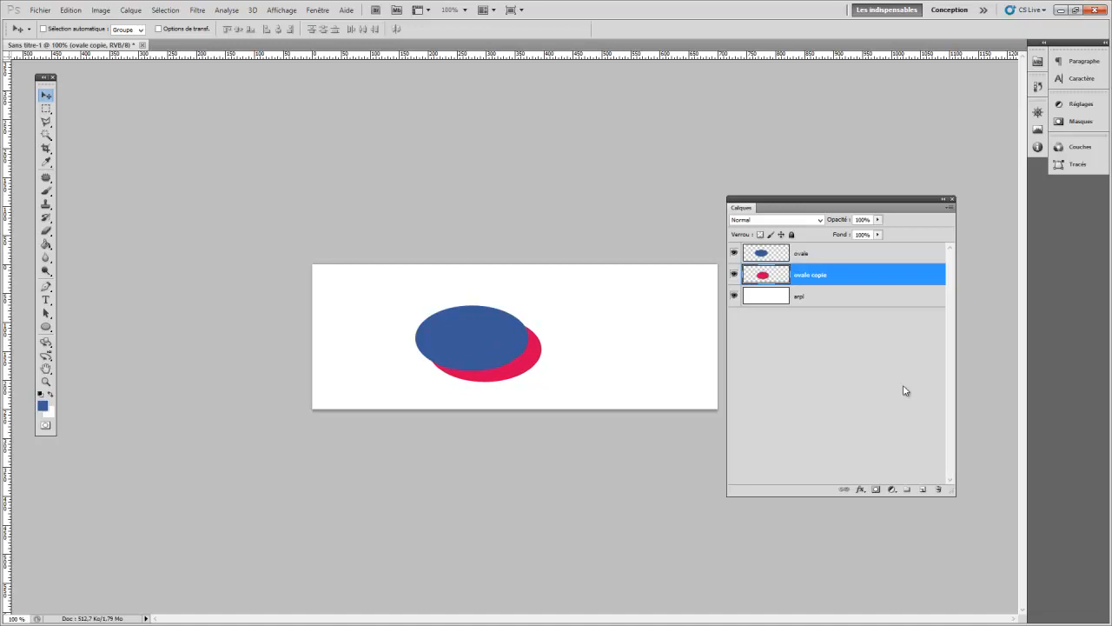
left_click(904, 387)
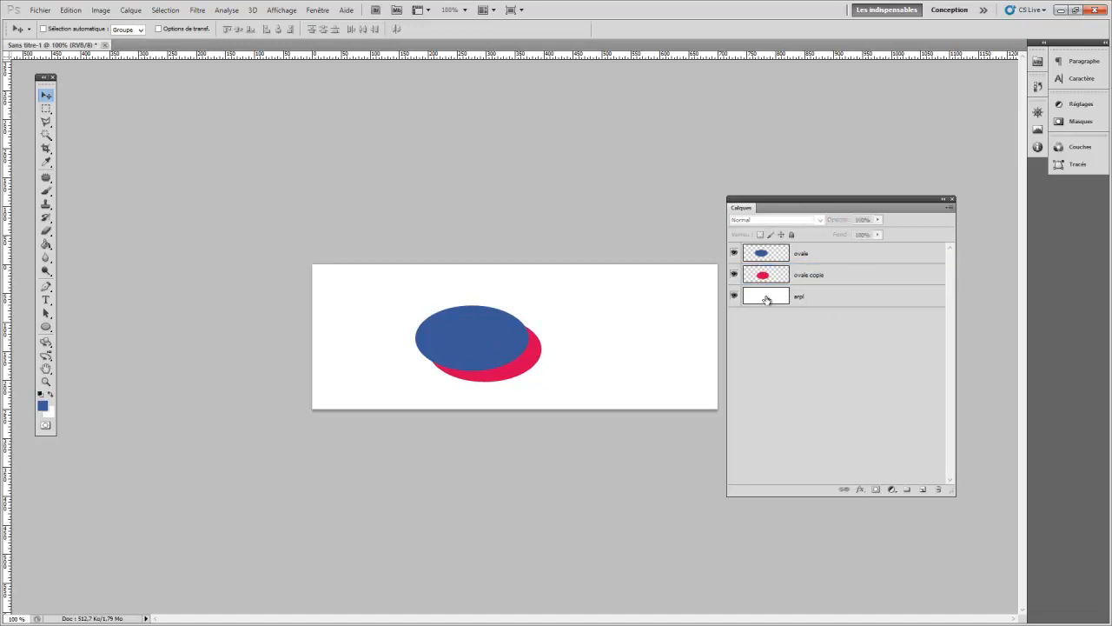
Step: Delete the ovale layer and move the remaining red ellipse about 65 px right and slightly up, near the banner's centre
left_click(831, 256)
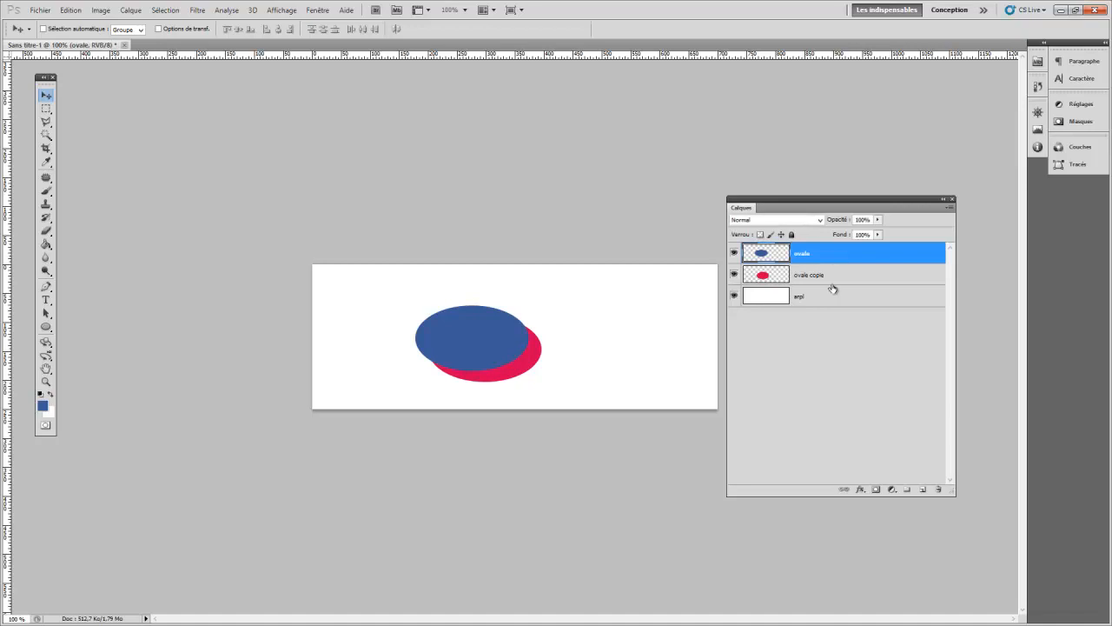
left_click(938, 490)
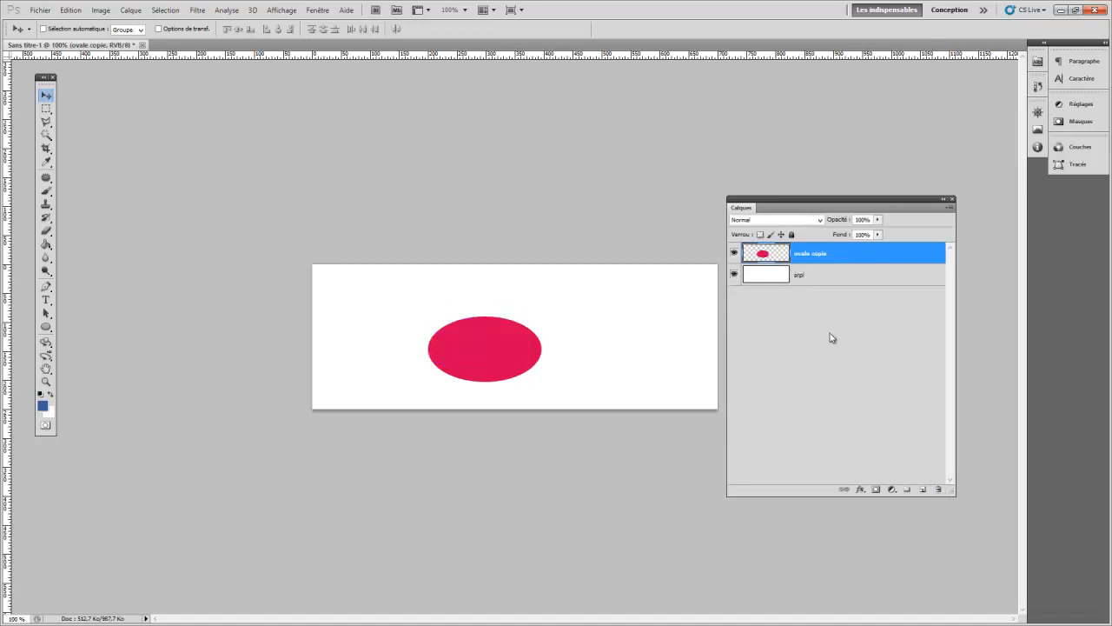
left_click_drag(502, 356, 541, 346)
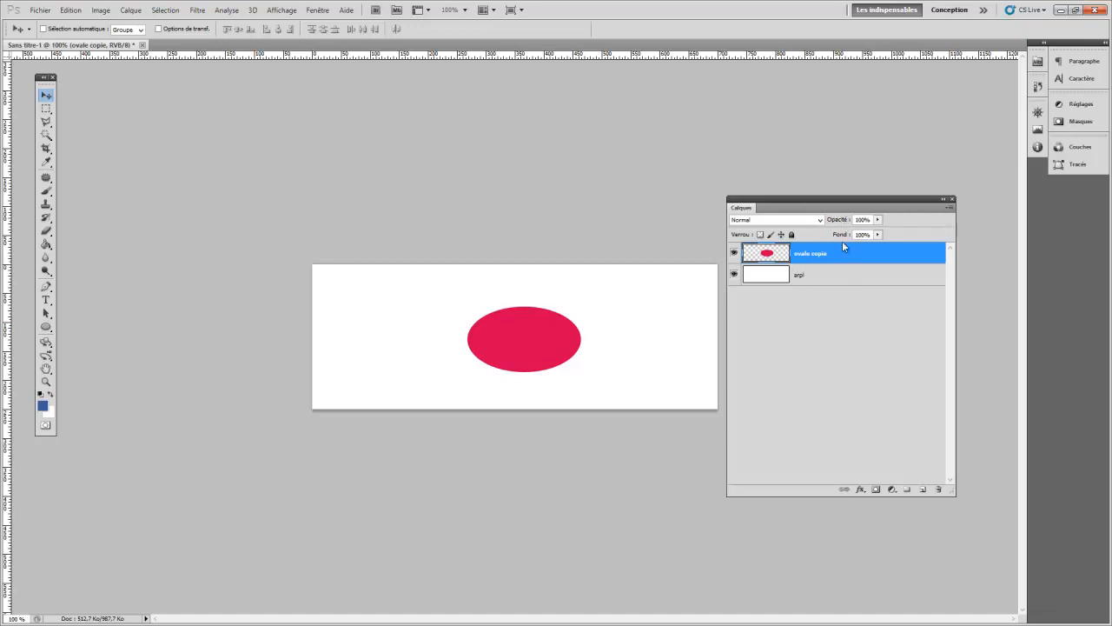
Step: Try out the opacity and fill of the ovale copie layer, returning both to 100%
left_click_drag(841, 221, 882, 222)
left_click_drag(836, 237, 897, 239)
Step: Add a 13 px black outside Contour style to the ovale copie layer and collapse its effects list
double_click(769, 257)
left_click(553, 376)
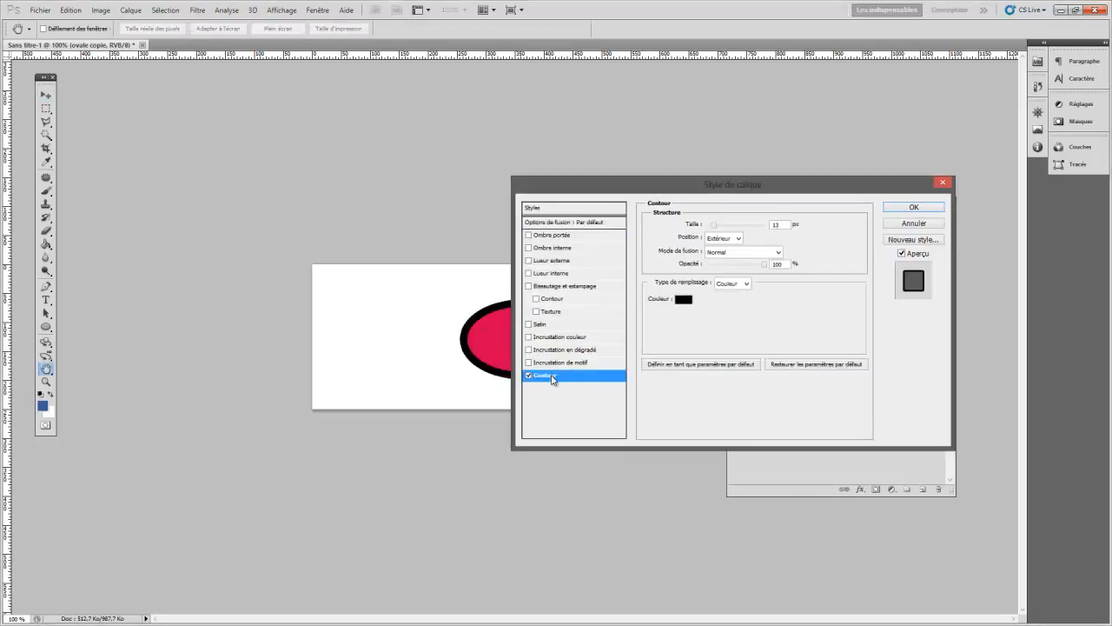
left_click(935, 211)
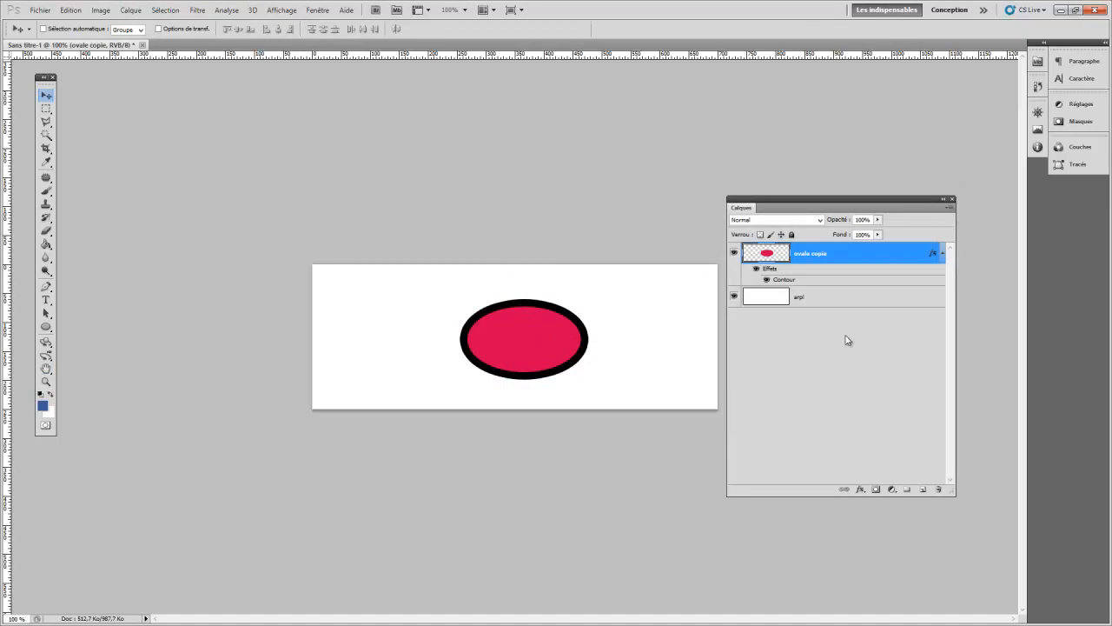
left_click(943, 253)
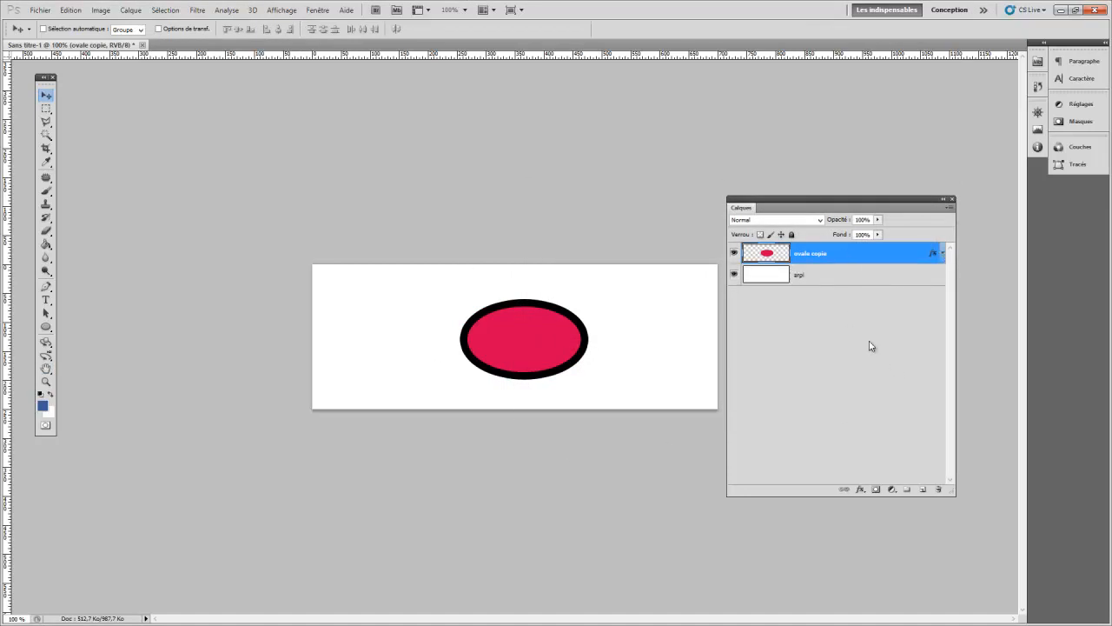
Step: Compare how opacity and fill affect the outlined ellipse, returning both values to 100%
left_click_drag(846, 220, 949, 220)
left_click_drag(846, 236, 930, 241)
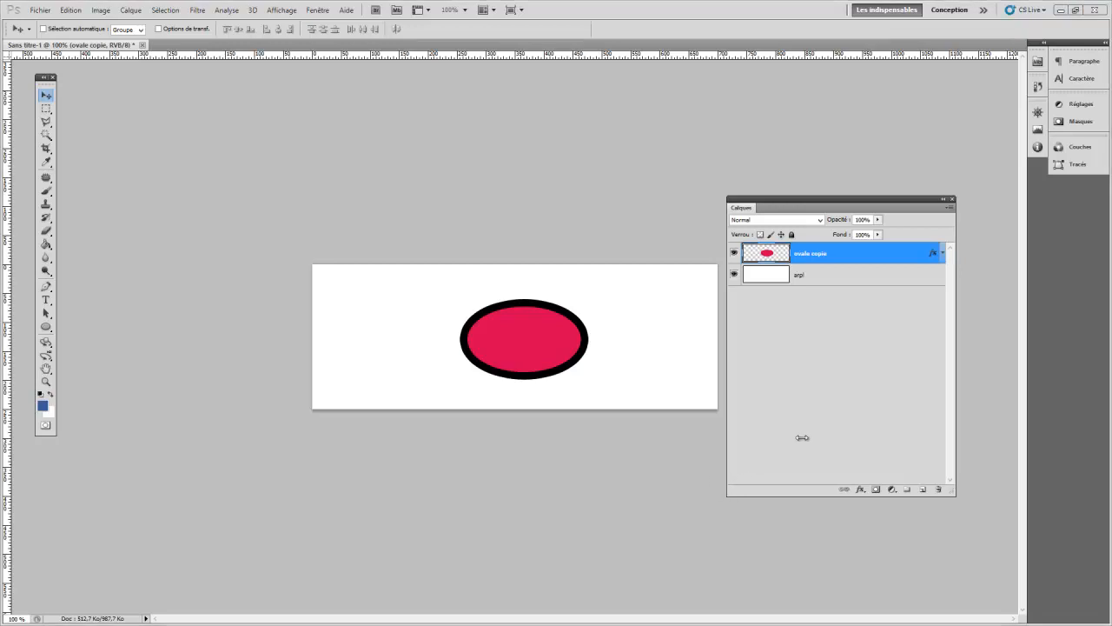
Step: Turn off the Contour style on the ovale copie layer and keep that layer selected
double_click(864, 265)
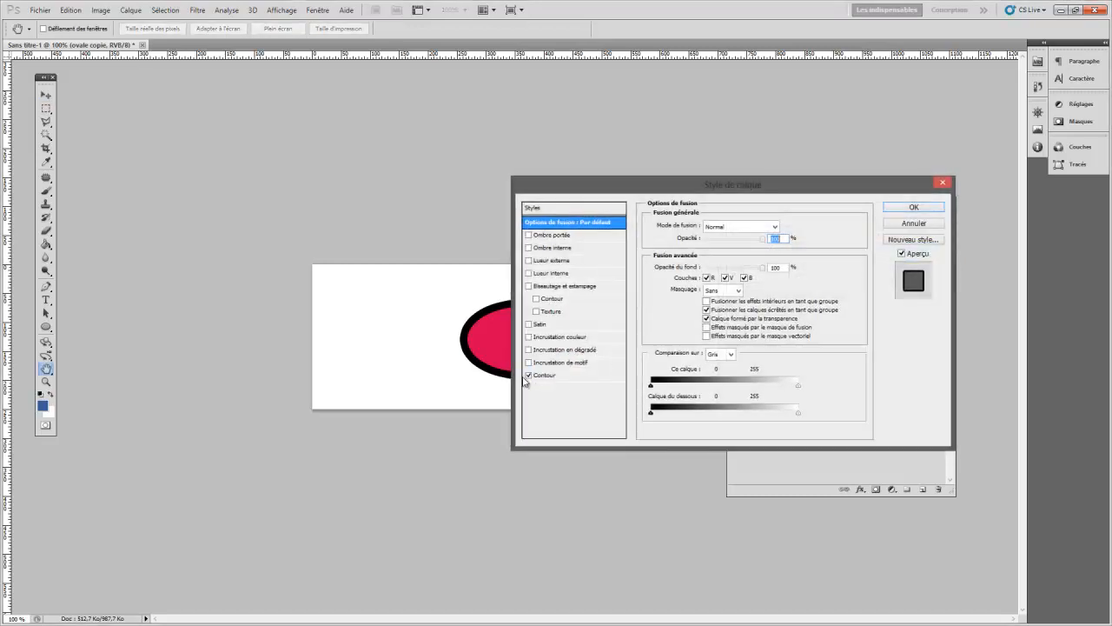
left_click(527, 375)
left_click(914, 206)
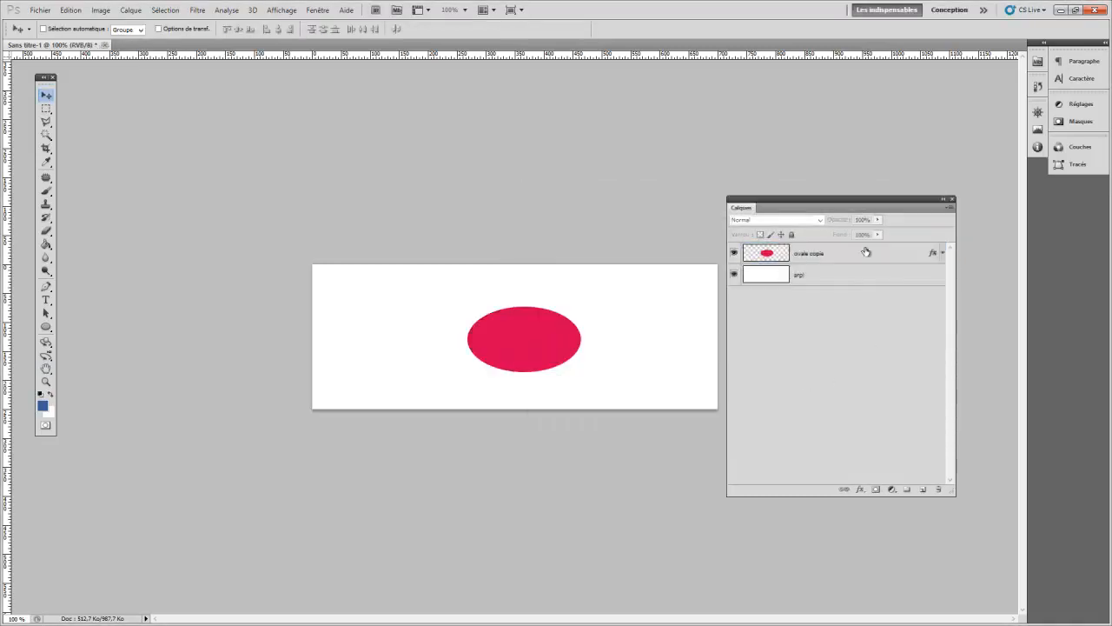
left_click(836, 258)
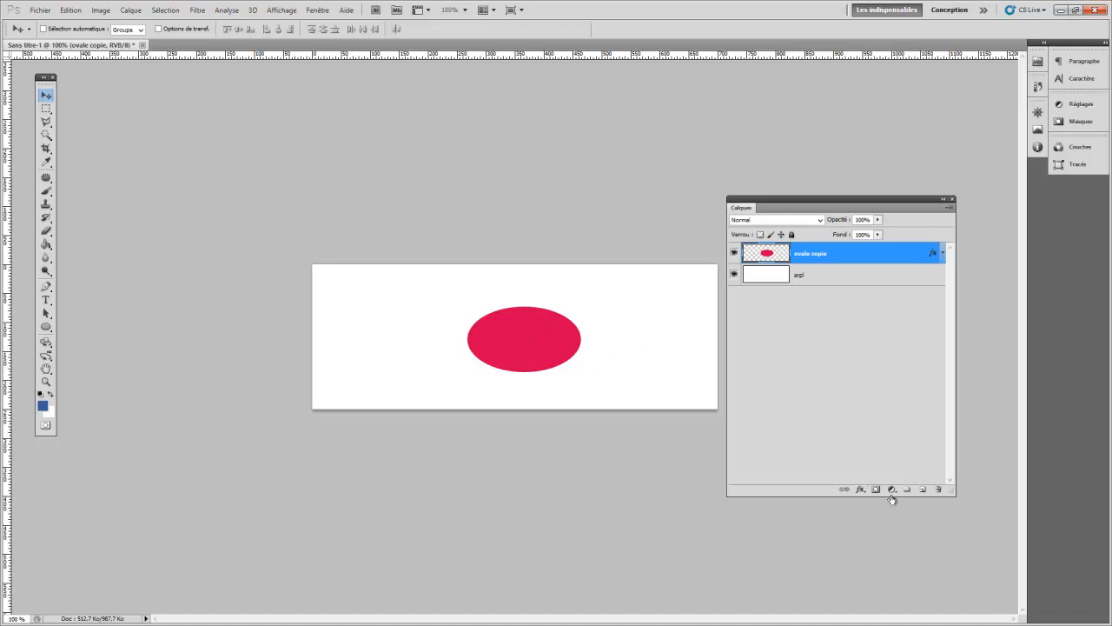
Step: Create a new layer, draw a blue ellipse about 125 px wide beside the red one, and undo the ellipse
left_click(923, 489)
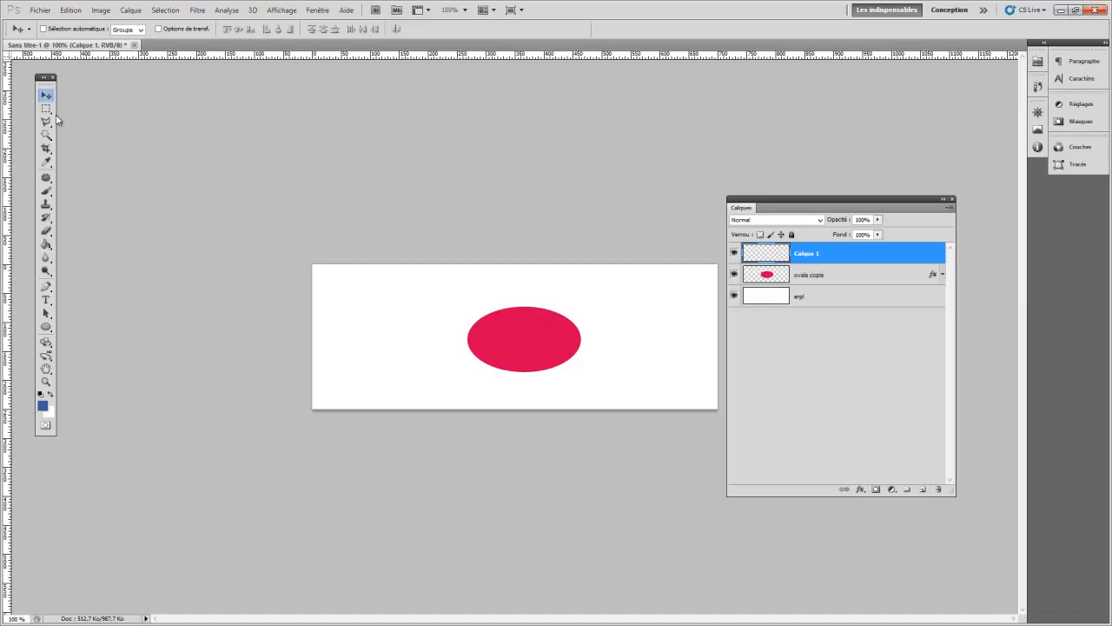
left_click(46, 326)
left_click_drag(353, 298, 430, 358)
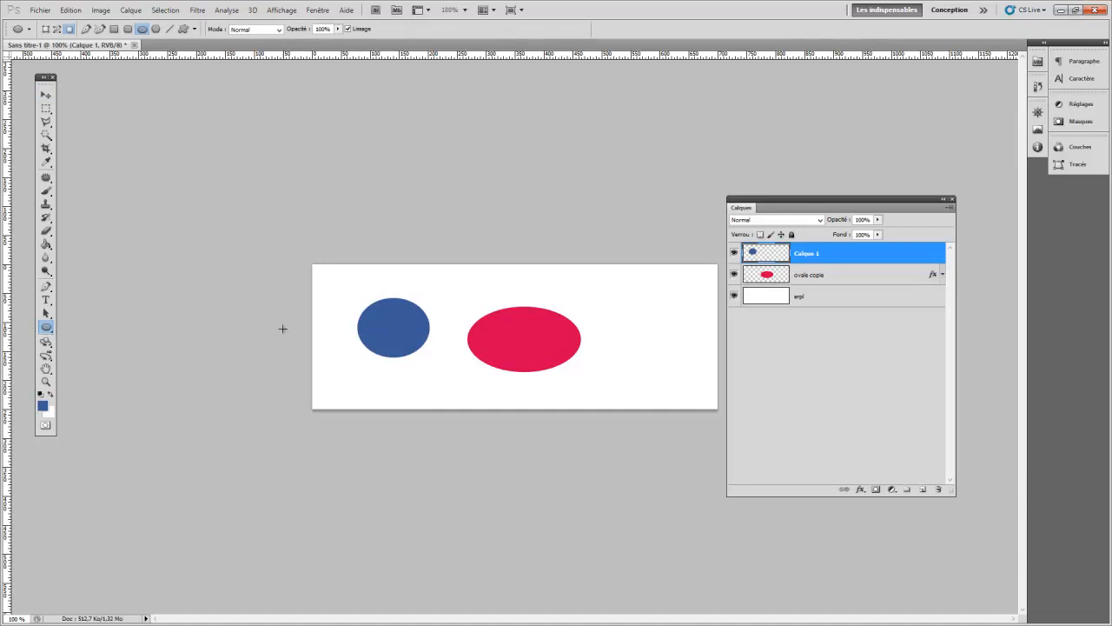
key("ctrl+z")
Step: Switch to the elliptical marquee tool and delete the empty Calque 1 layer
left_click_drag(46, 108, 86, 107)
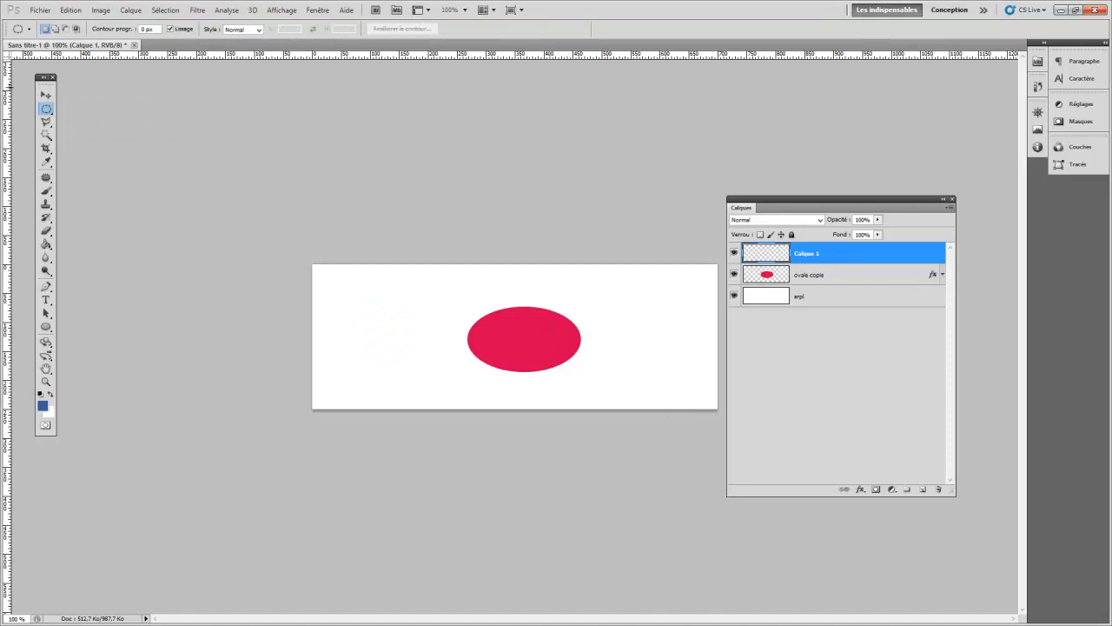
left_click_drag(896, 251, 940, 492)
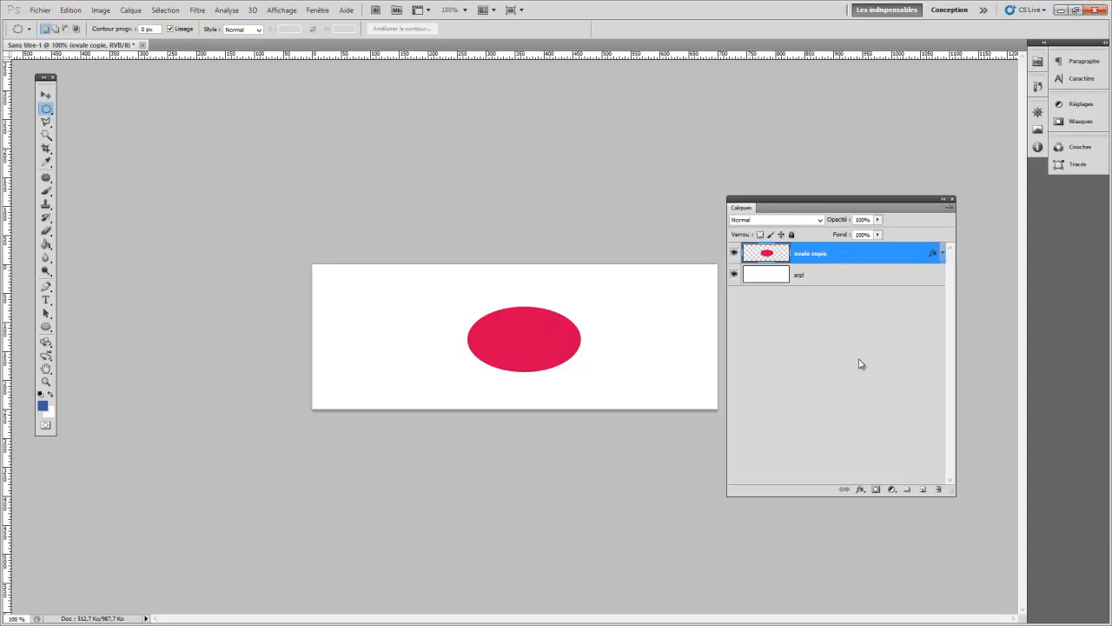
Step: Make an elliptical selection over the left part of the red ellipse and turn it into a layer mask on ovale copie
left_click(804, 276)
left_click(872, 255)
left_click_drag(534, 374, 535, 374)
left_click(876, 490)
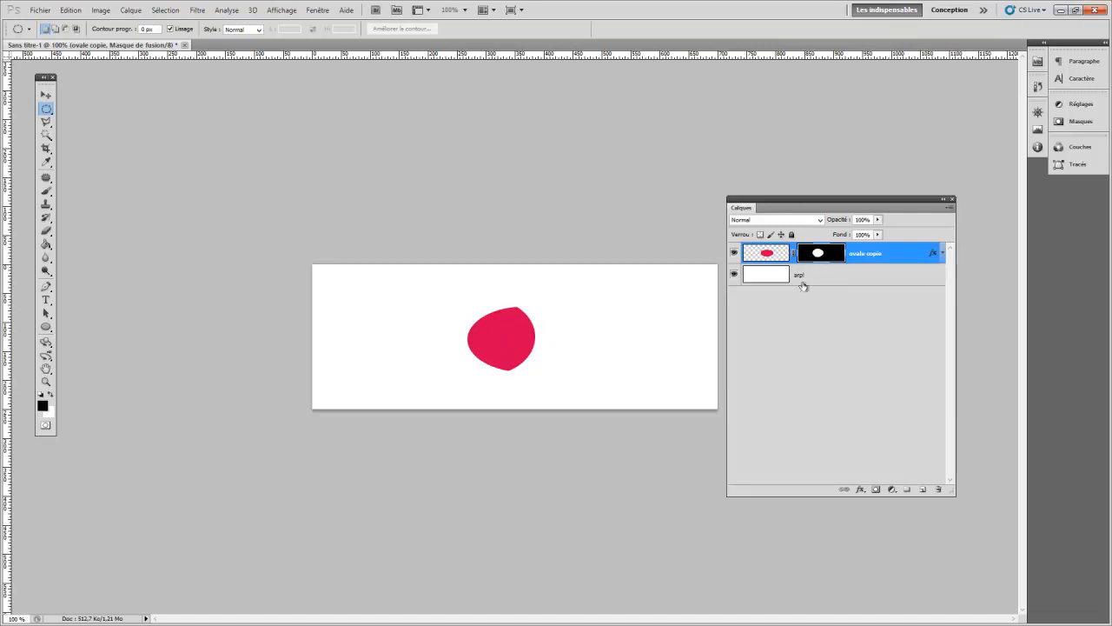
Step: With the ovale copie mask active, choose the Brush tool and pick dark red 840000 as the foreground colour
left_click(768, 253)
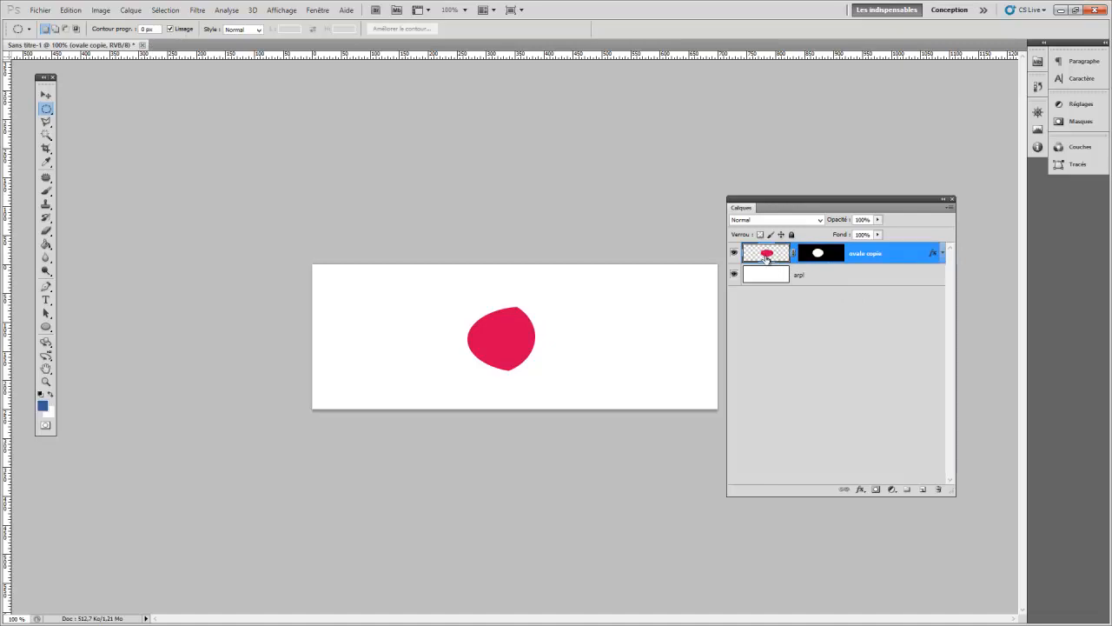
left_click(824, 265)
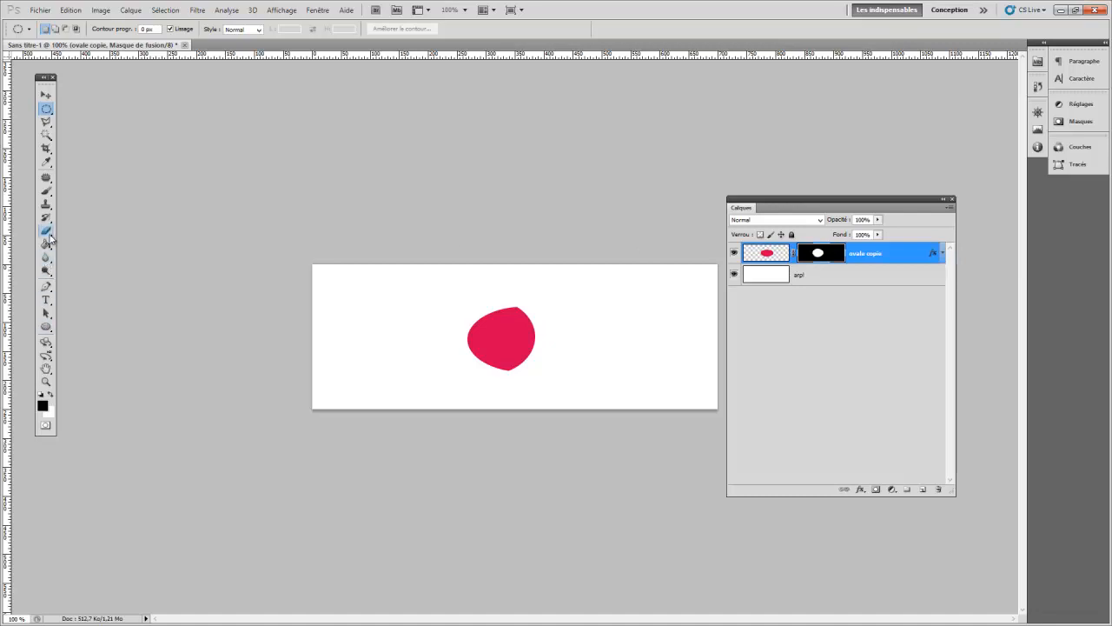
left_click(46, 190)
key("x")
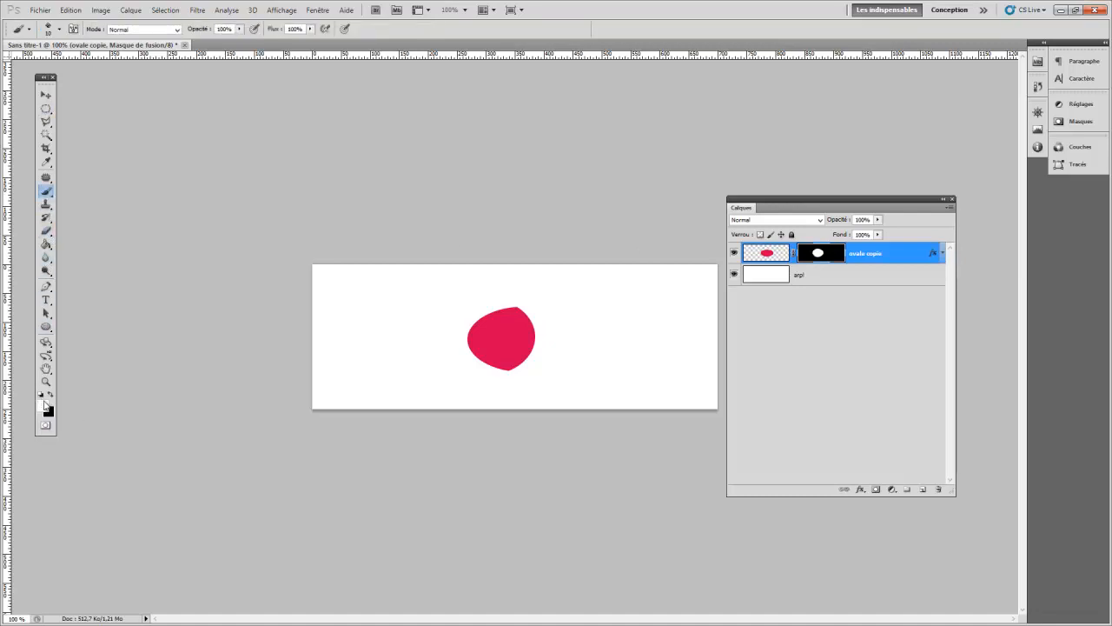
left_click(46, 409)
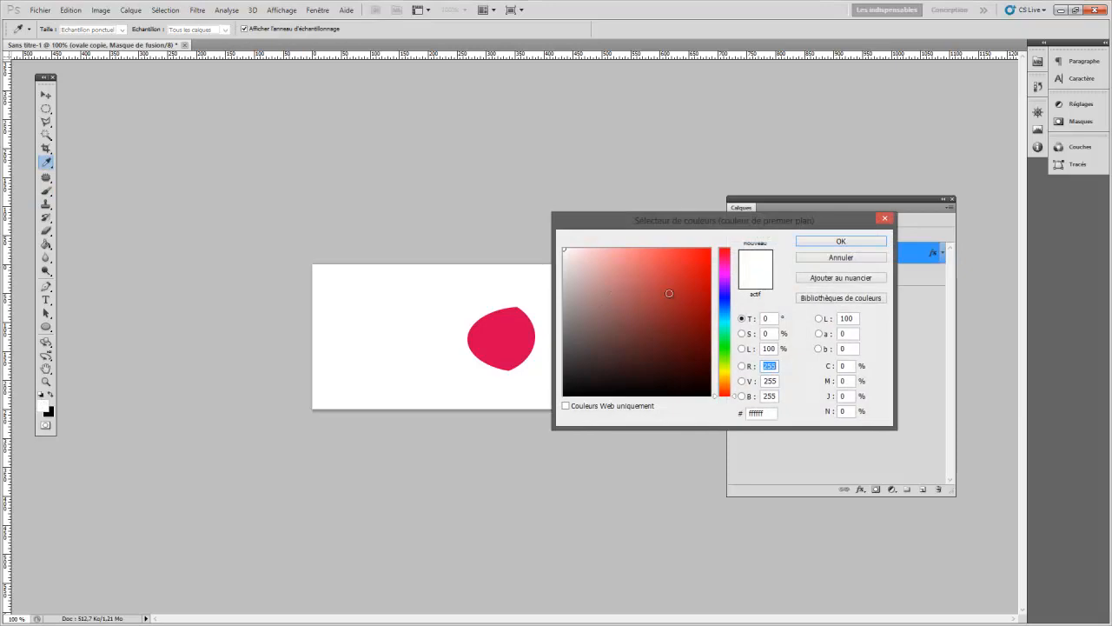
left_click(710, 319)
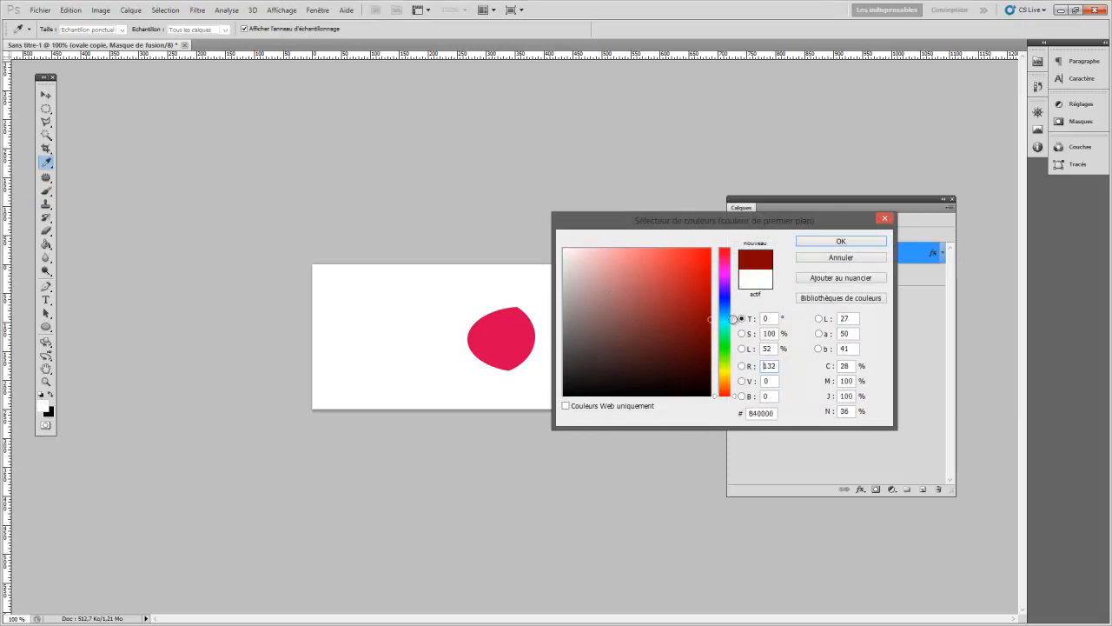
left_click(828, 246)
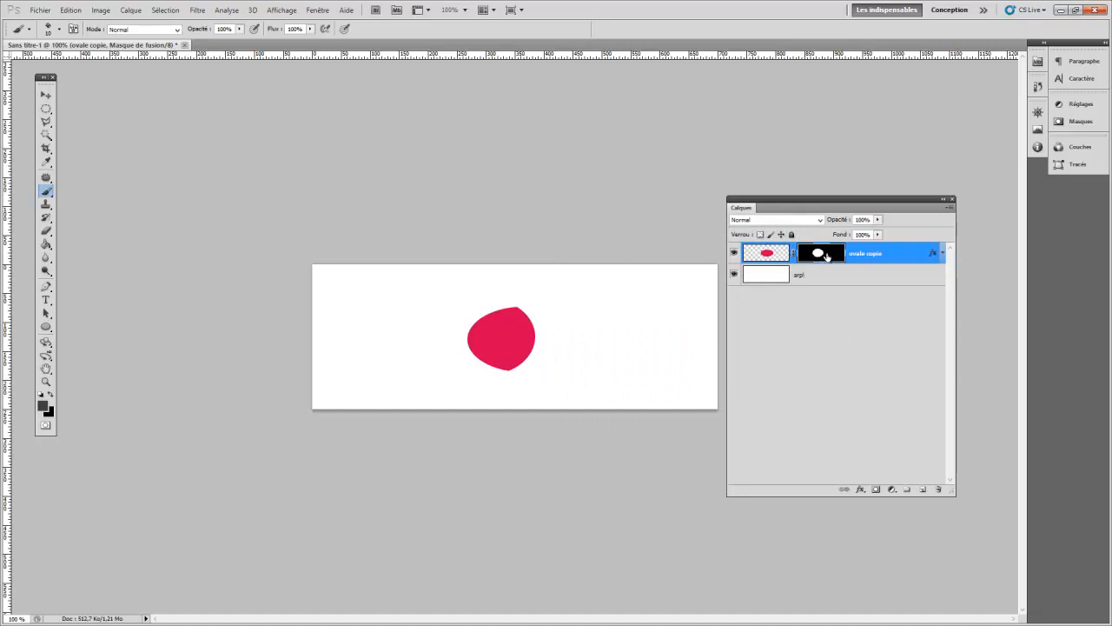
Step: Alternate between the image and the mask of ovale copie to compare their foreground colours, ending on the mask
left_click(777, 258)
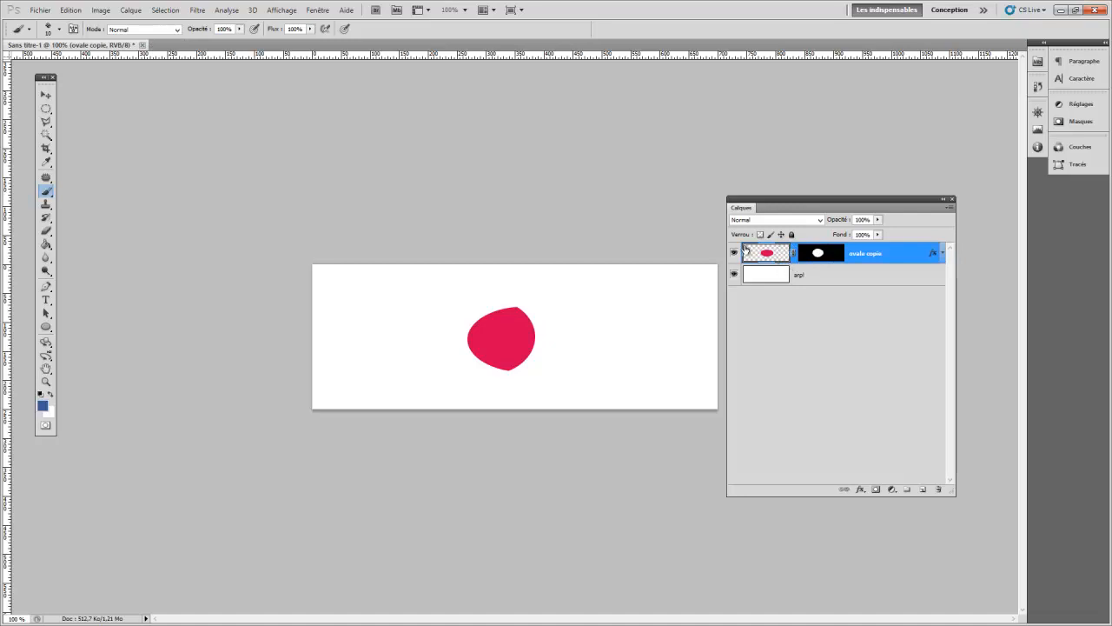
left_click(817, 253)
left_click(771, 258)
left_click(828, 255)
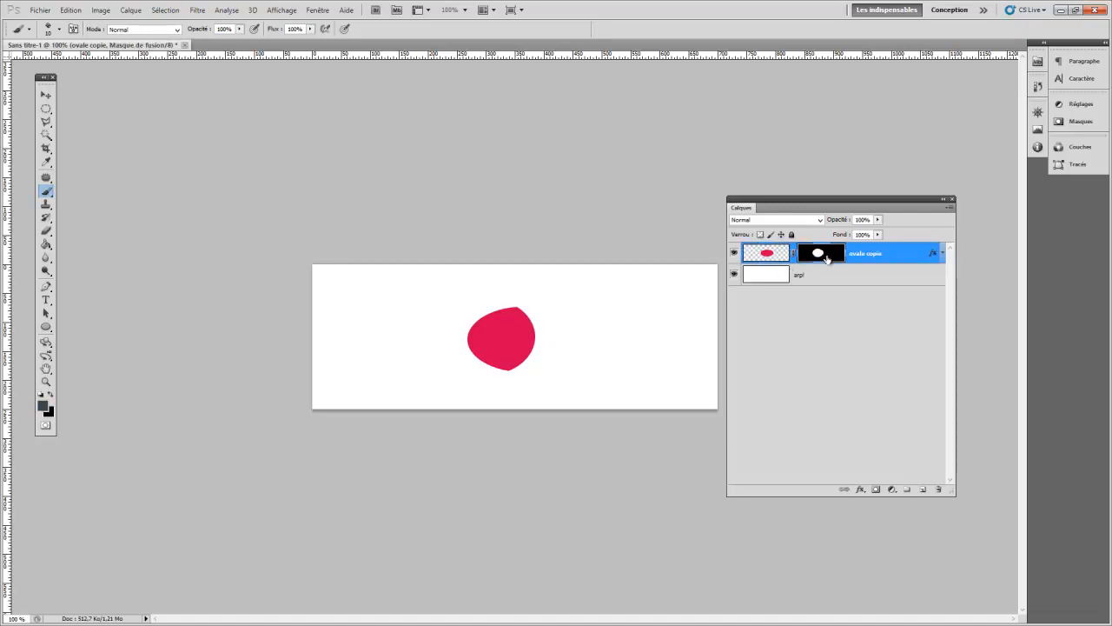
Step: Try a blue brush stroke on the image of ovale copie rather than its mask, and undo it
left_click(769, 258)
left_click_drag(485, 361, 533, 336)
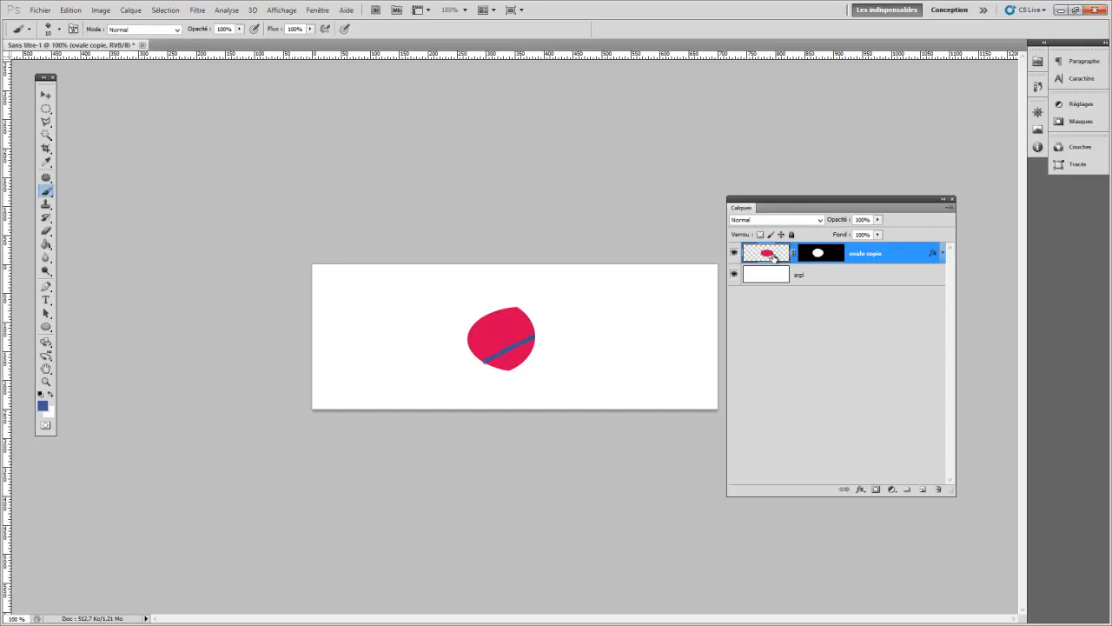
key("ctrl+z")
Step: On the mask of ovale copie, brush dark grey strokes diagonally across the lower-right part of the red shape and beyond its edge
left_click(820, 255)
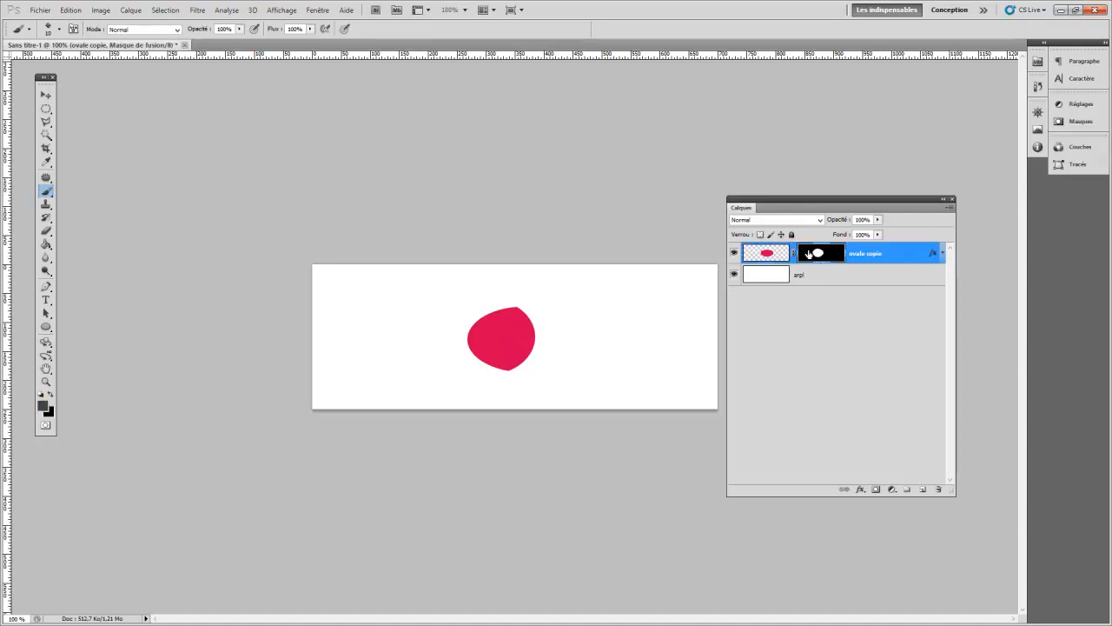
left_click_drag(474, 364, 540, 316)
left_click_drag(477, 362, 556, 327)
left_click_drag(485, 362, 559, 342)
mouse_move(495, 352)
left_mouse_down()
mouse_move(565, 335)
mouse_move(541, 326)
left_mouse_up()
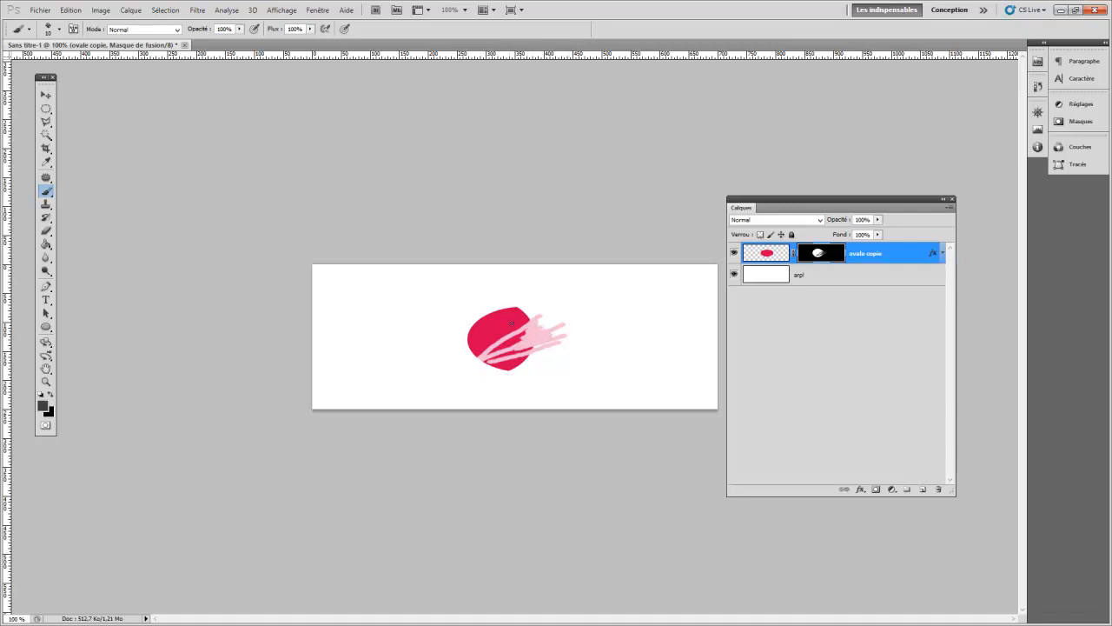
left_click_drag(504, 342, 518, 337)
Step: Add a new layer directly above the arpl layer and draw a blue ellipse on it, overlapping the lower-right part of the red shape
left_click(857, 279)
left_click(896, 254)
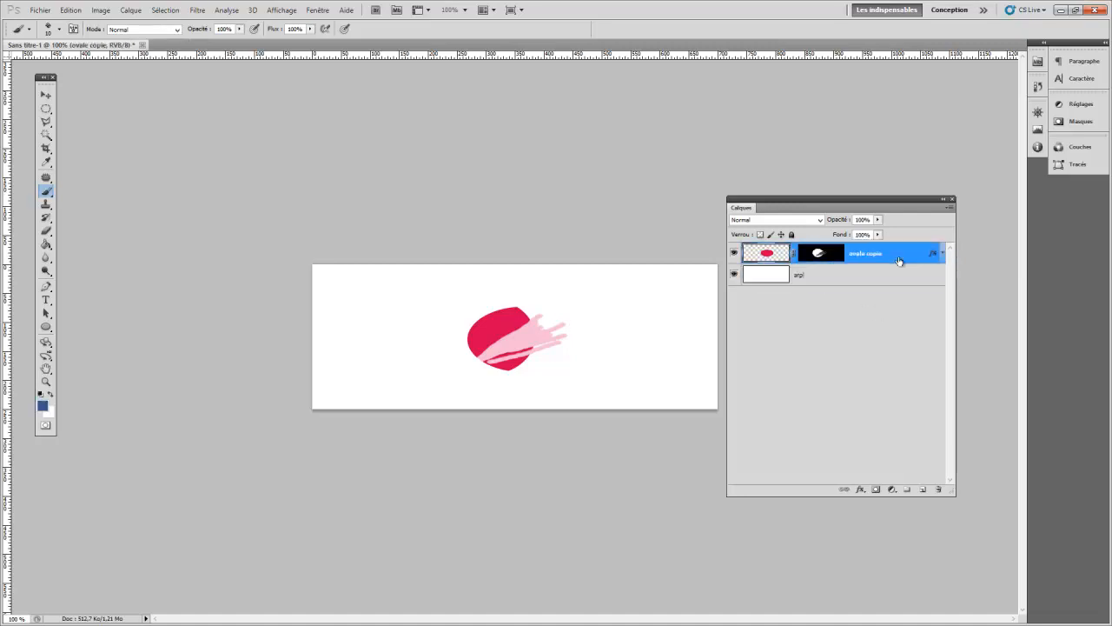
left_click(840, 278)
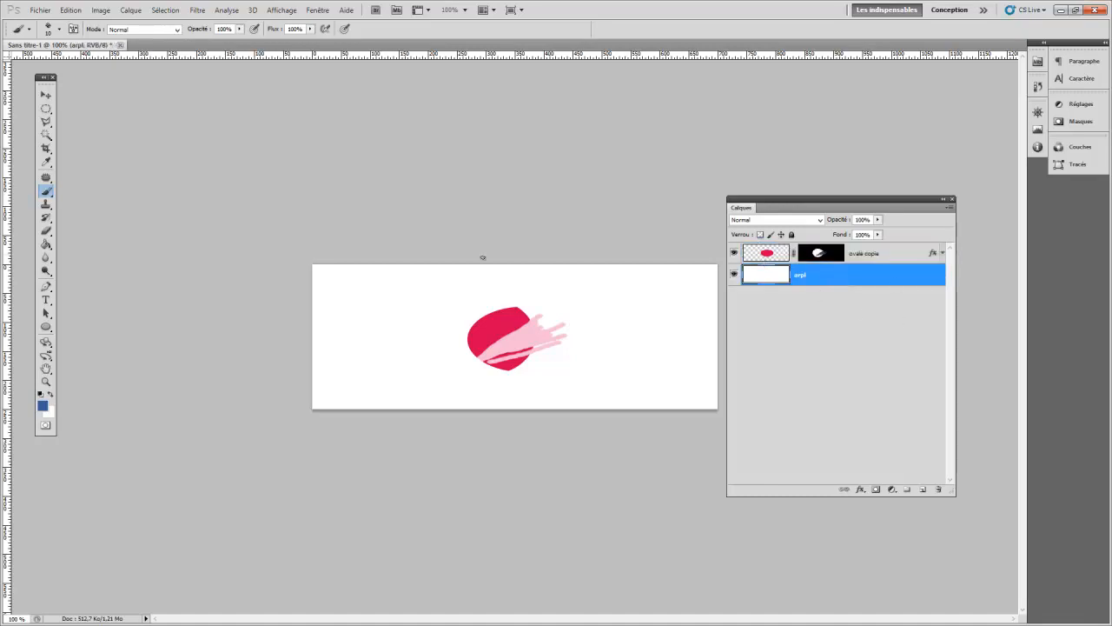
left_click(922, 489)
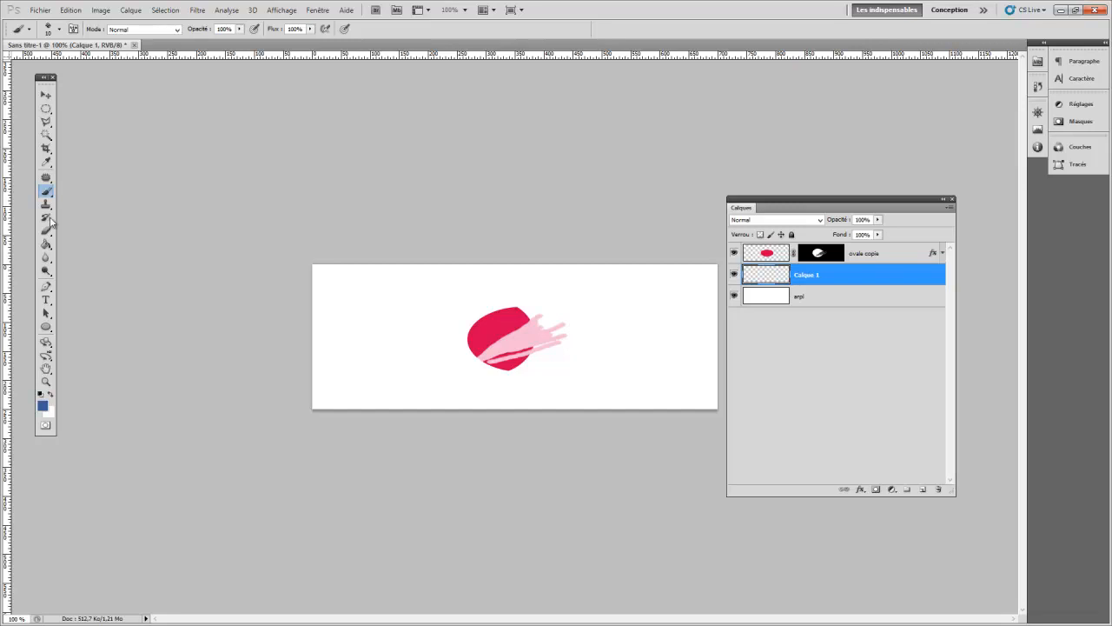
left_click(46, 327)
left_click_drag(465, 333, 580, 377)
left_click(46, 94)
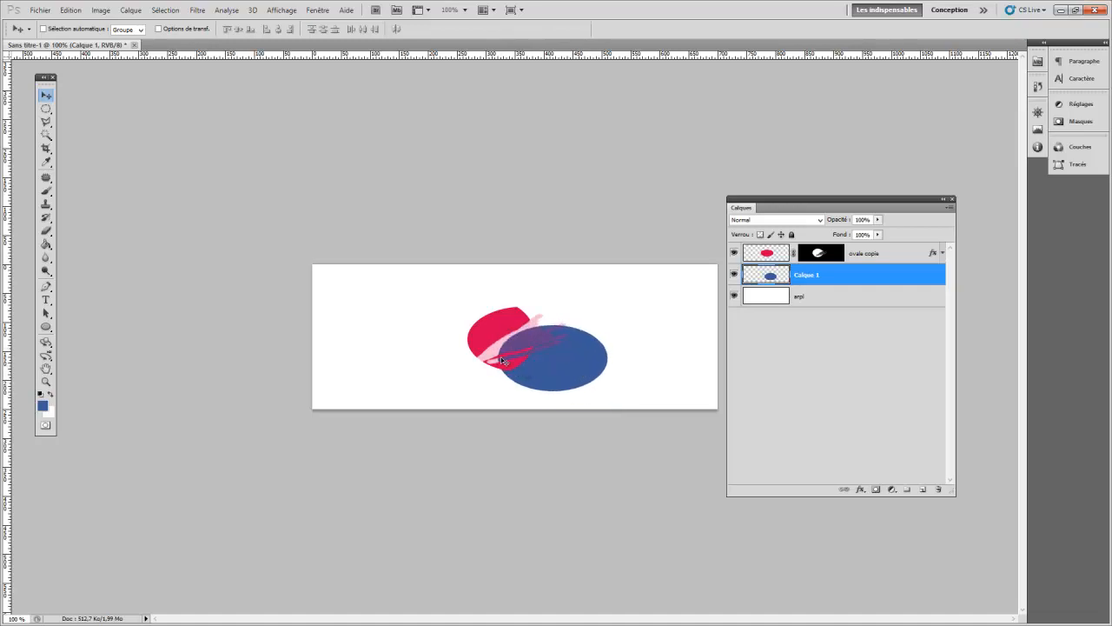
Step: Delete the layer mask of ovale copie without applying it
left_click(813, 255)
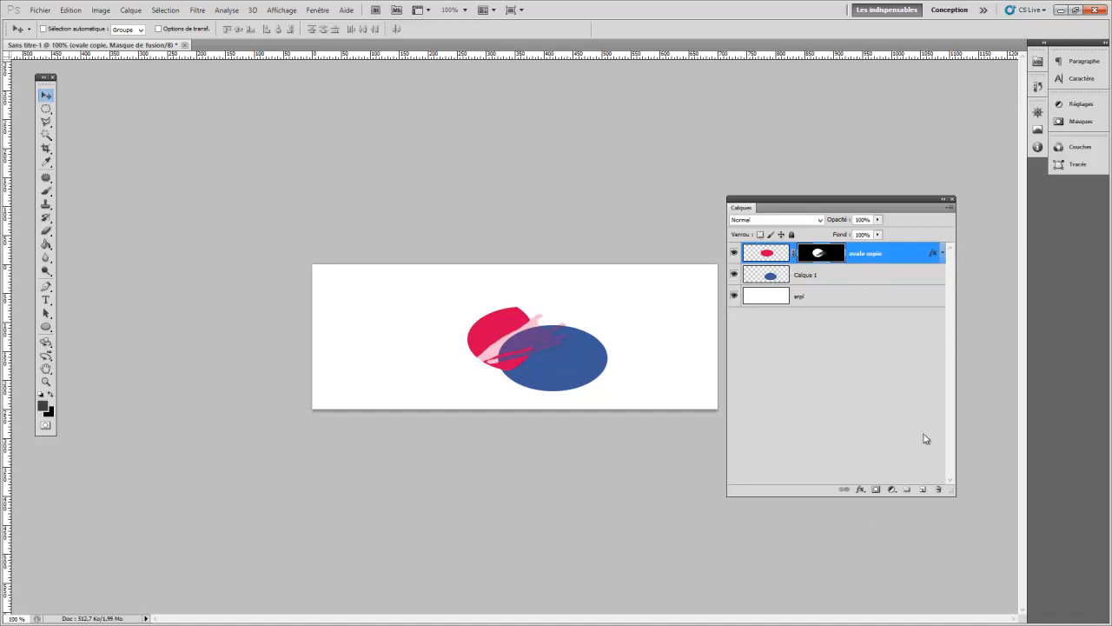
left_click_drag(817, 252, 939, 489)
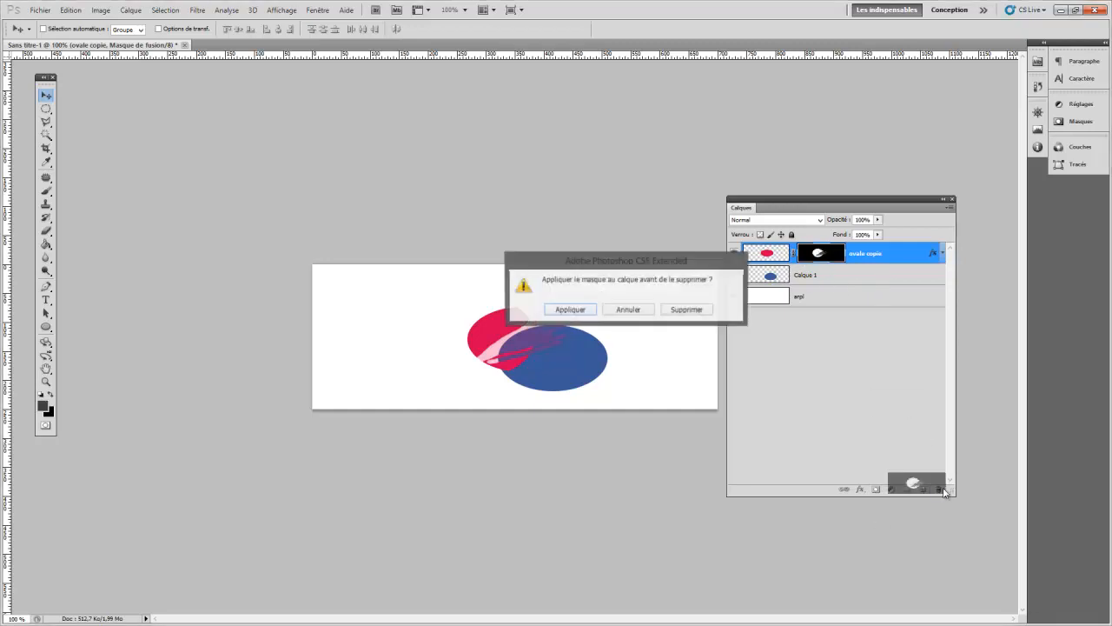
left_click(688, 310)
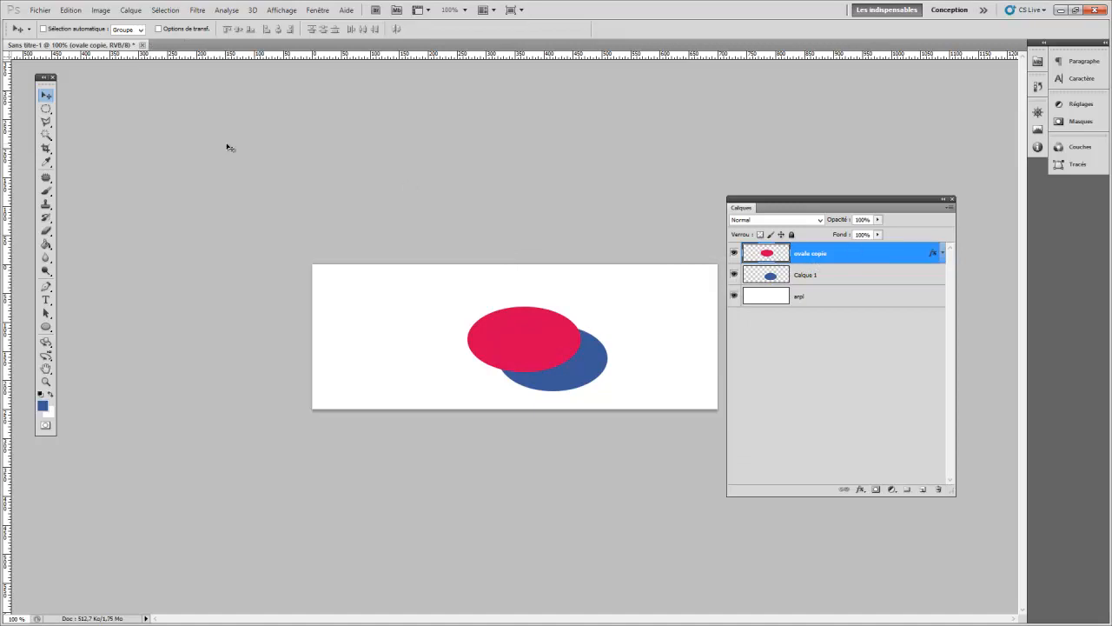
Step: Select an elliptical area over the left part of the red ellipse, reset the colours with white in front, and mask ovale copie with the selection
left_click(47, 111)
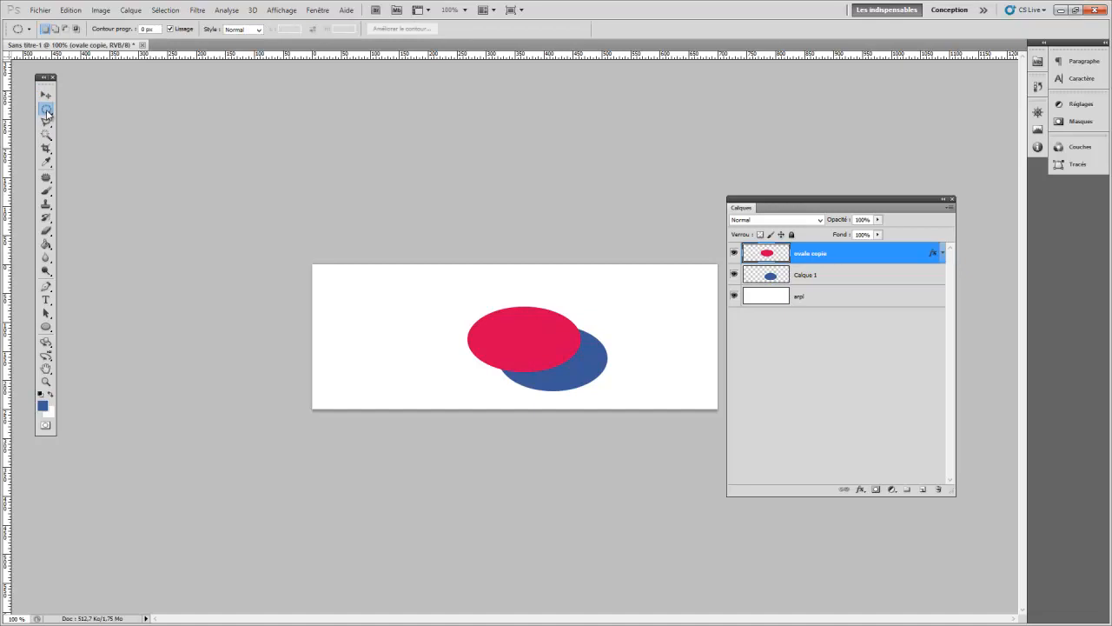
left_click(47, 110, "alt")
left_click_drag(548, 374, 547, 374)
key("d")
key("x")
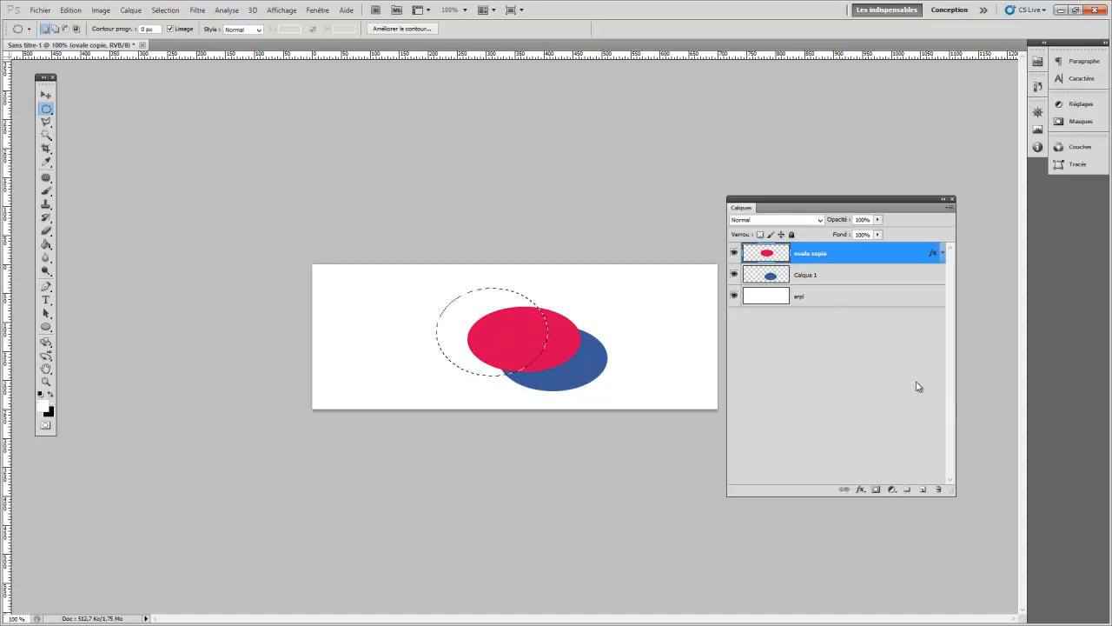
left_click(876, 489)
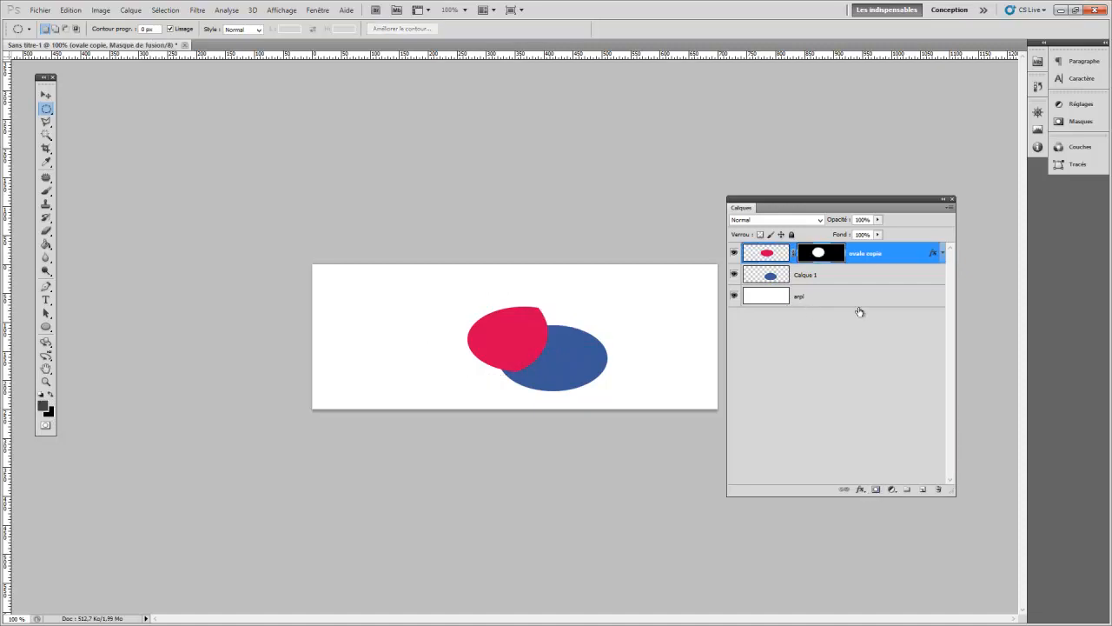
Step: Reset the mask's colours to the defaults and swap foreground and background repeatedly, ending with black in front
left_click(41, 394)
left_click(50, 394)
left_click(51, 395)
left_click(50, 396)
left_click(50, 396)
left_click(51, 396)
Step: Discard the mask of ovale copie and create a new one from an elliptical selection over the left part of the red ellipse
left_click(768, 277)
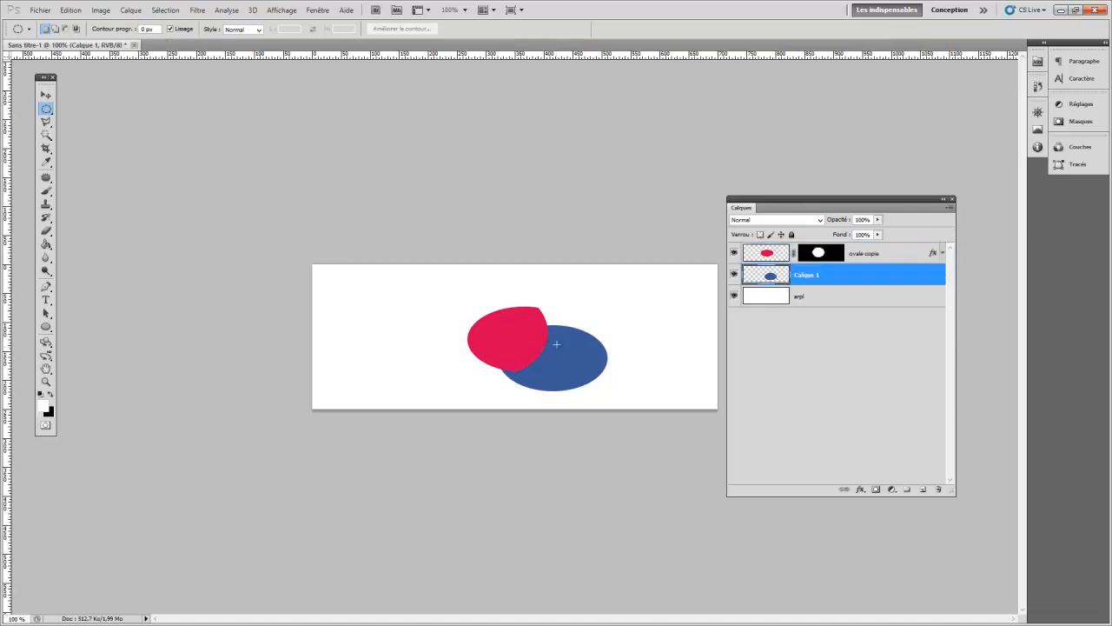
left_click_drag(818, 258, 942, 491)
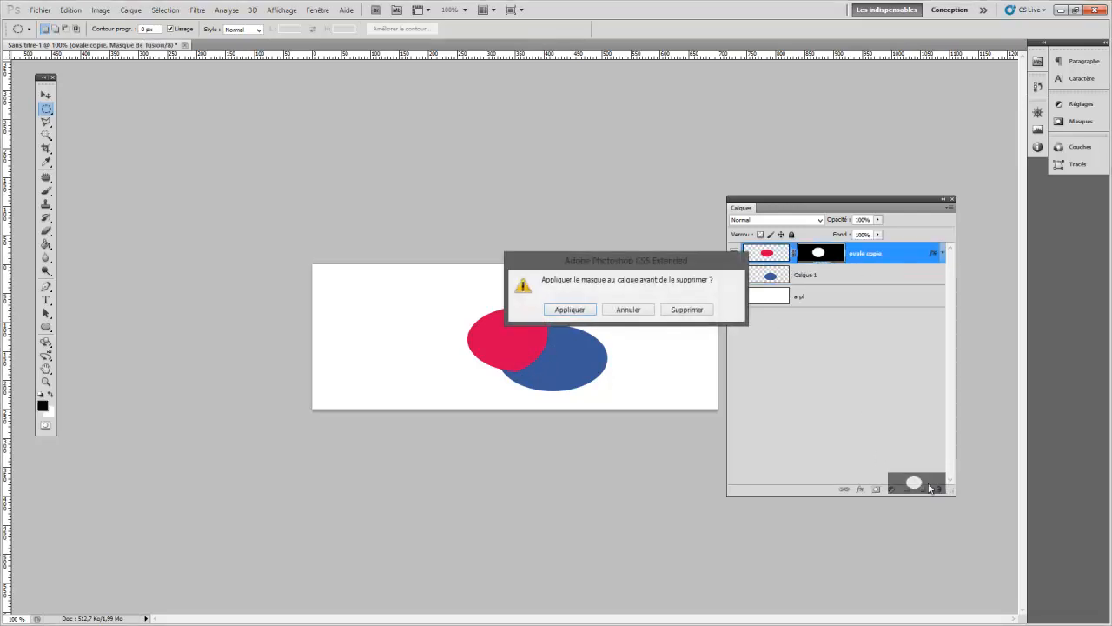
left_click(686, 310)
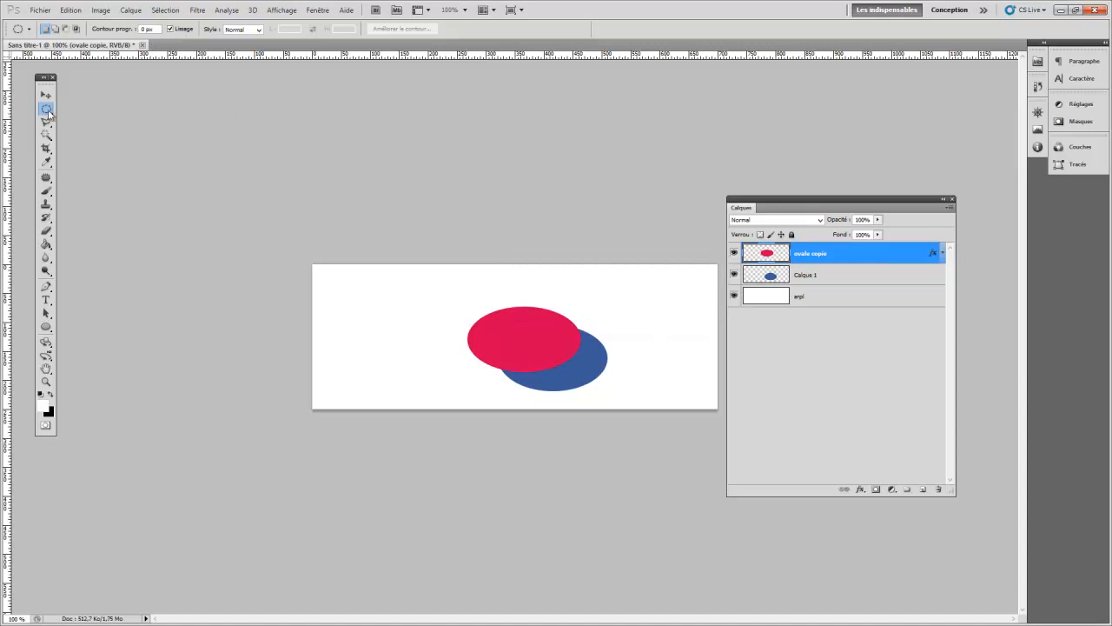
left_click_drag(529, 371, 539, 376)
left_click(877, 492)
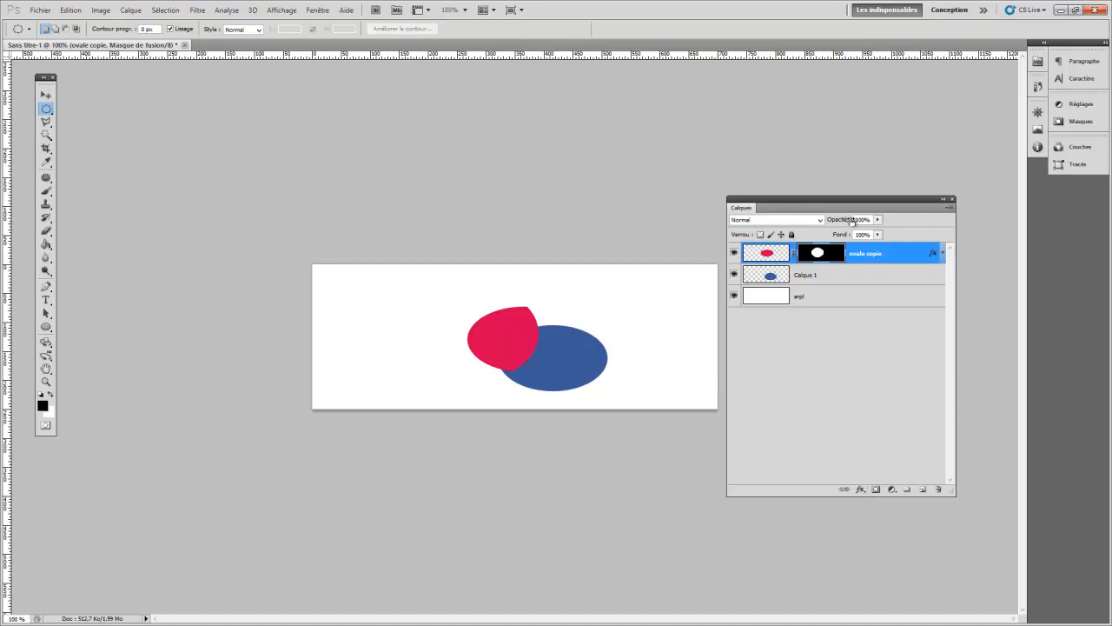
Step: Vary the opacity of ovale copie with the mask active and with the image active, restoring it to 100%
left_click_drag(842, 222, 818, 222)
left_click_drag(835, 221, 924, 223)
left_click(766, 253)
left_click_drag(834, 219, 873, 223)
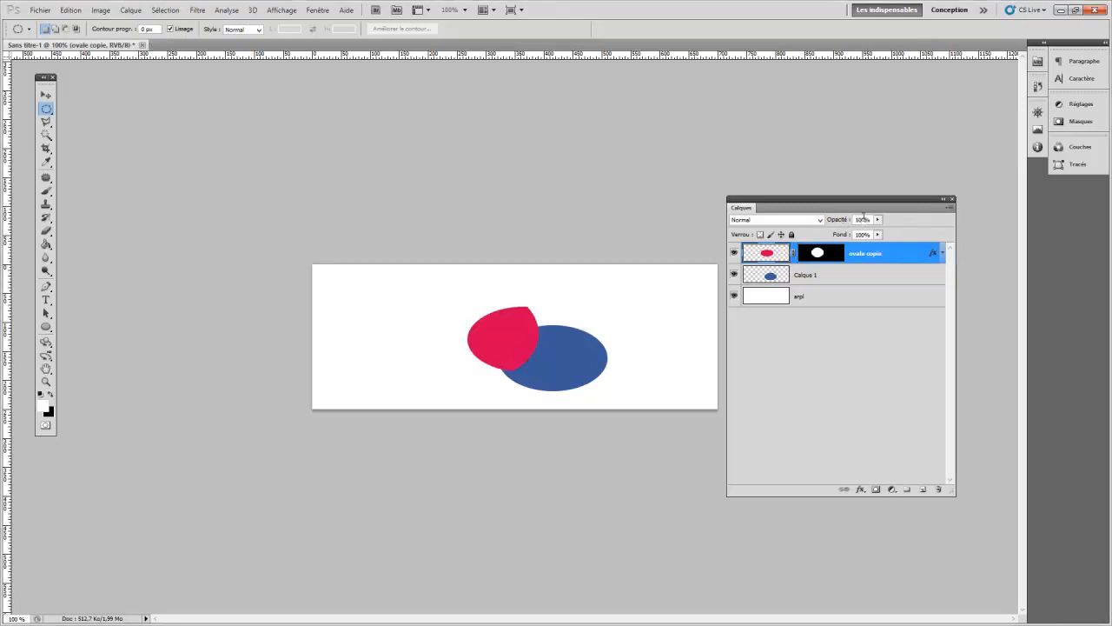
Step: With the mask of ovale copie active, set the layer opacity to 52%
left_click(833, 252)
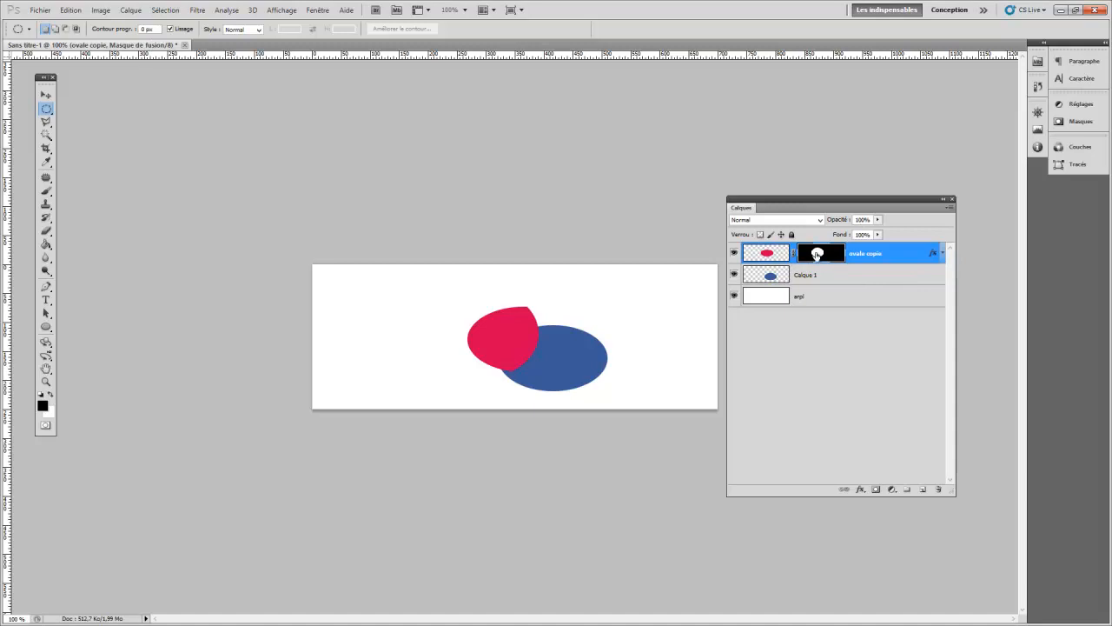
left_click(768, 255)
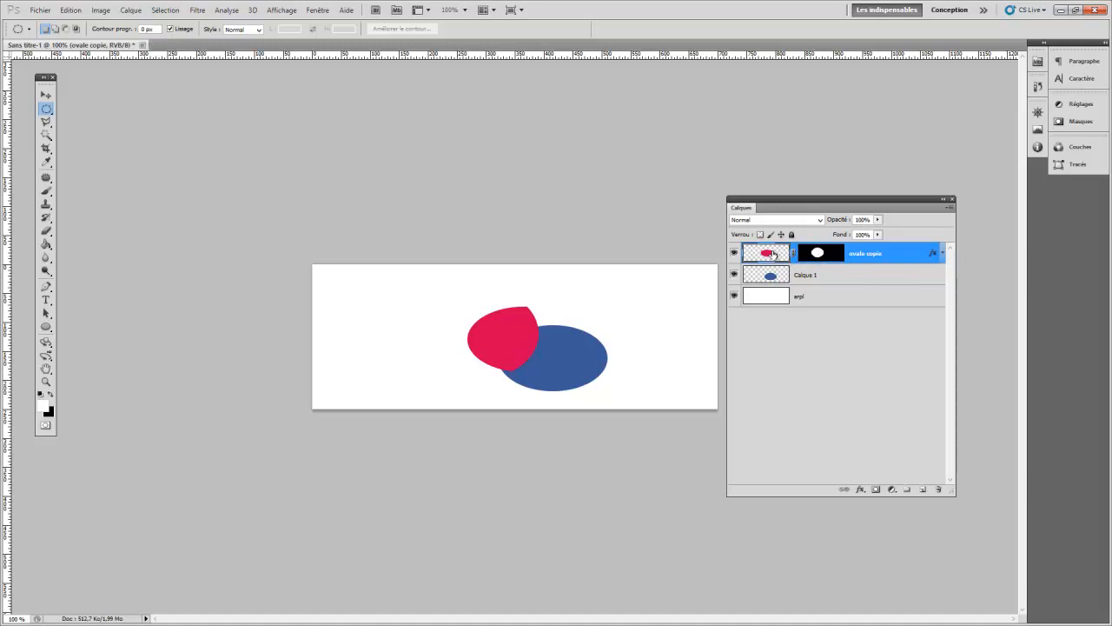
left_click(826, 258)
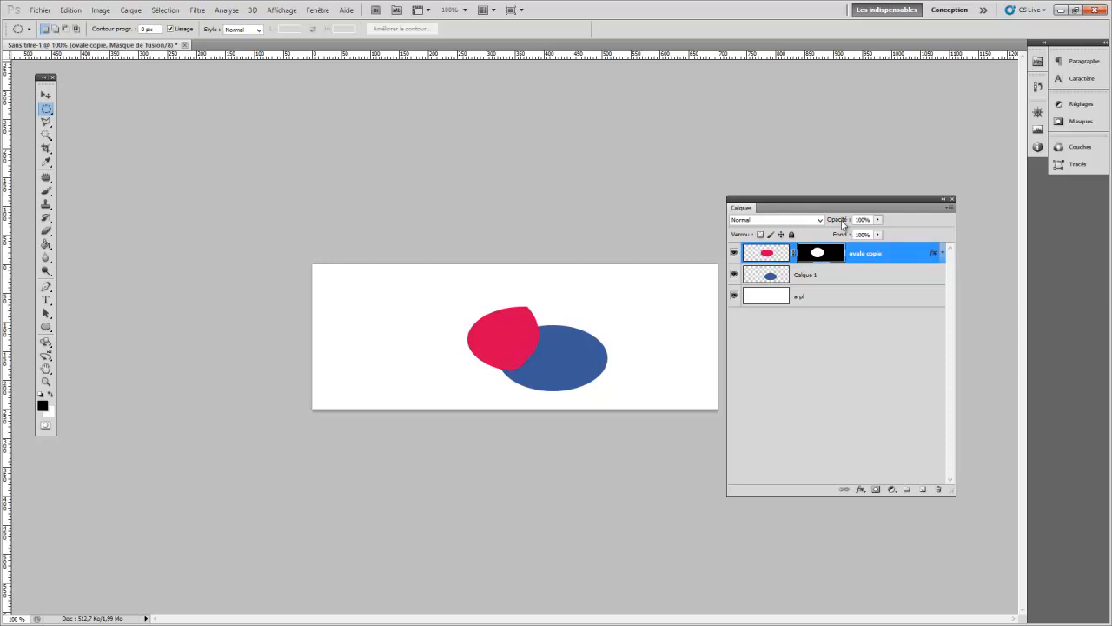
left_click(778, 257)
left_click(809, 258)
key("5")
key("2")
Step: Alternate between the image and mask of ovale copie to compare their opacity, and restore the opacity to 100%
left_click(780, 253)
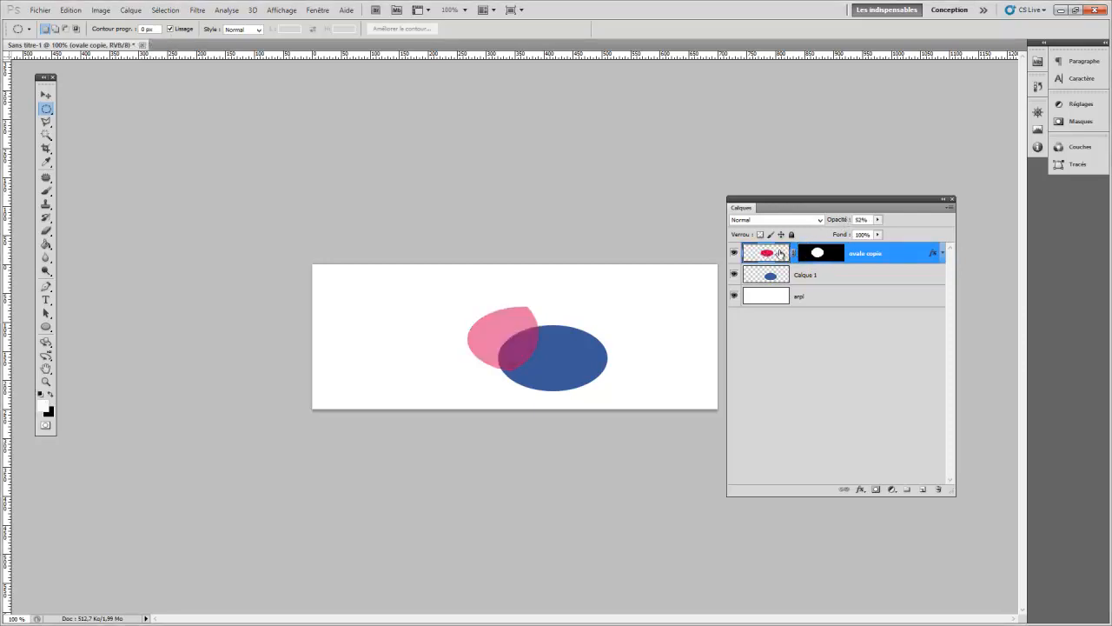
left_click(824, 253)
left_click(761, 258)
left_click(818, 258)
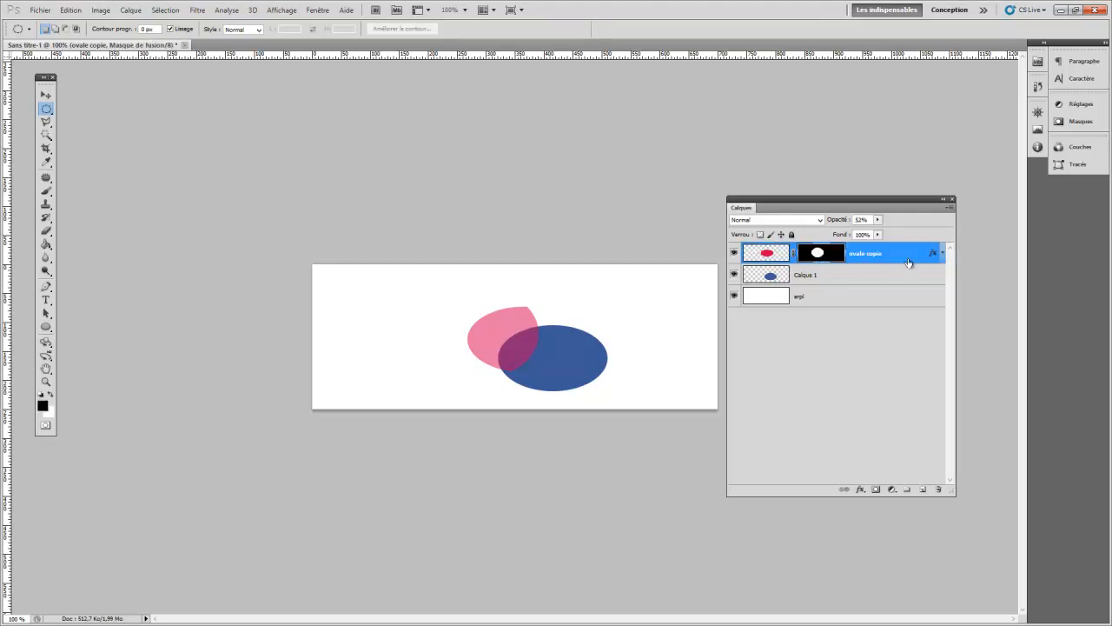
left_click(770, 254)
left_click(819, 255)
left_click(770, 254)
left_click(819, 254)
left_click_drag(839, 223, 919, 237)
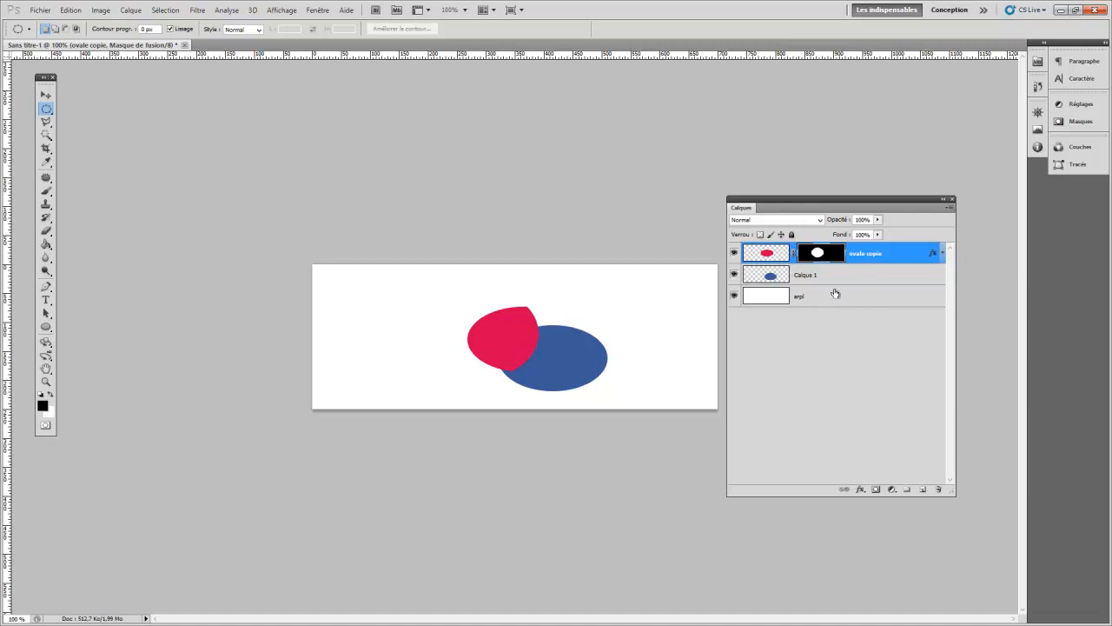
Step: Delete the layer mask of ovale copie with the Supprimer le masque de fusion command and undo the deletion
right_click(823, 254)
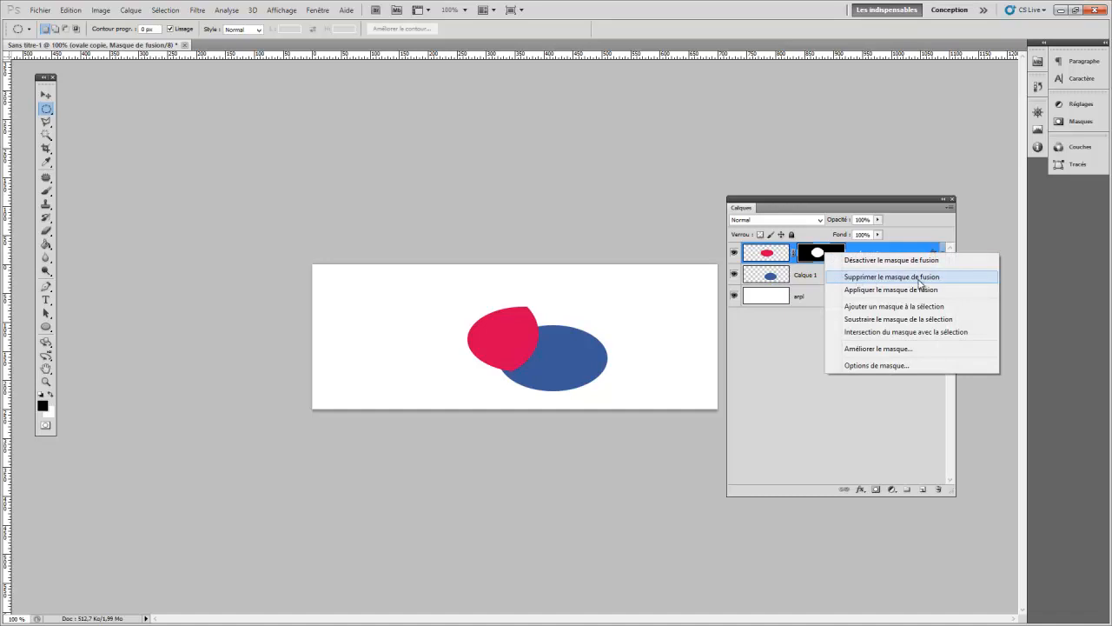
left_click(920, 280)
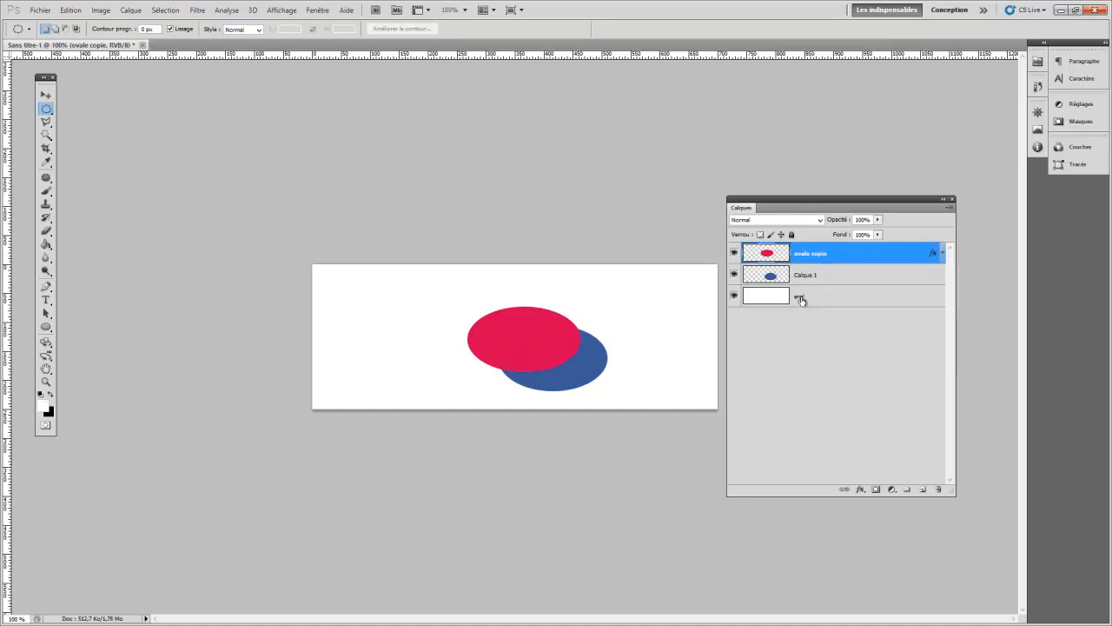
key("ctrl+z")
Step: Apply the layer mask permanently to the ovale copie image while removing it, and undo the change
left_click_drag(818, 253, 939, 489)
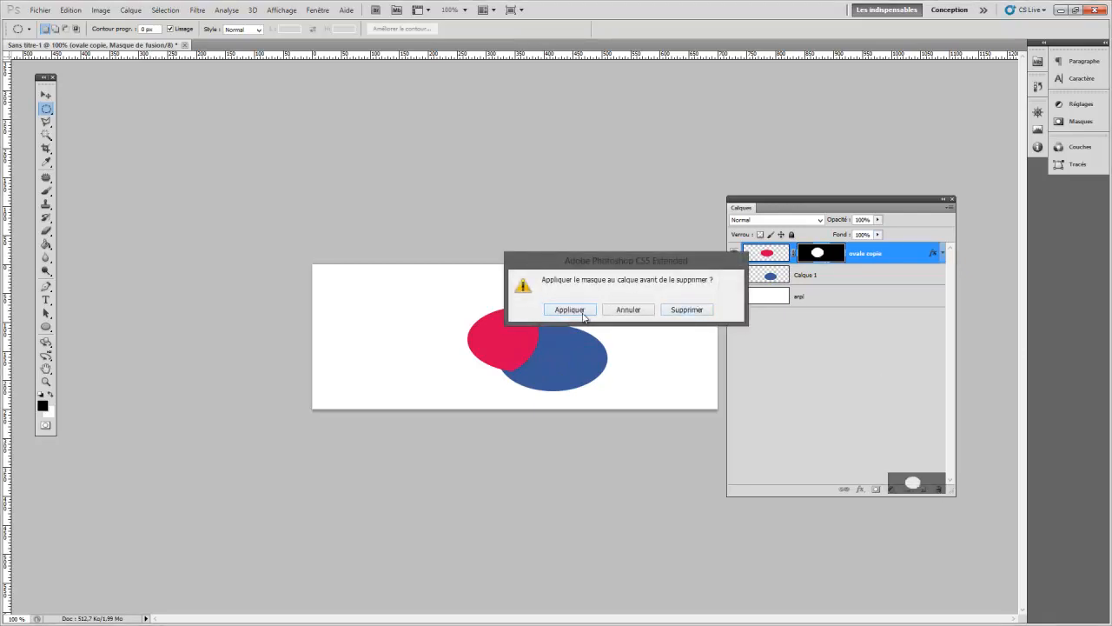
left_click(582, 313)
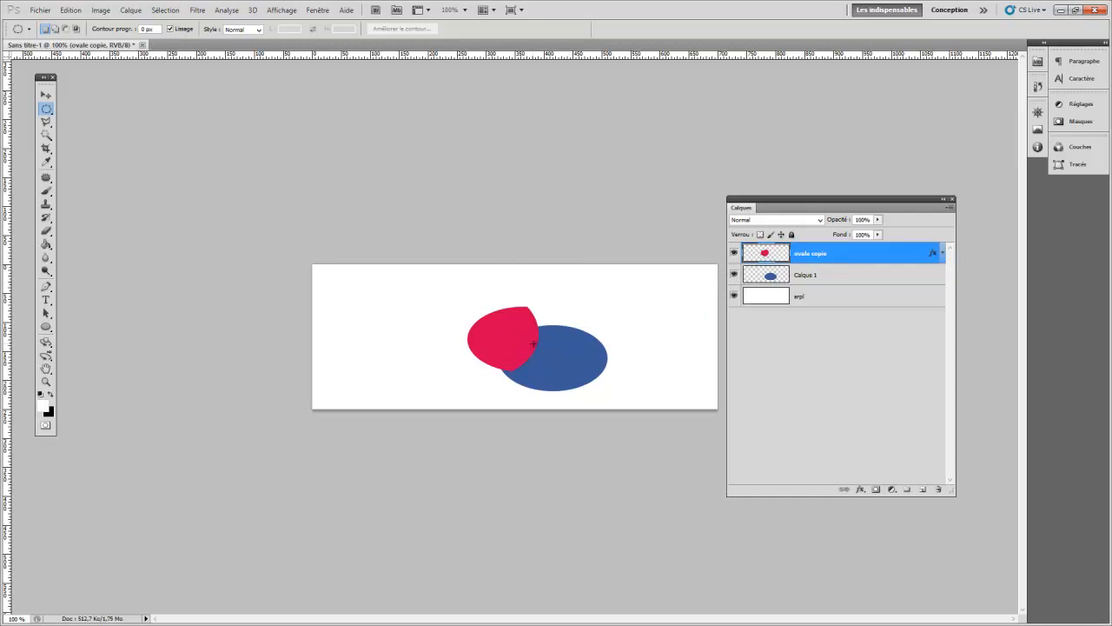
key("ctrl+z")
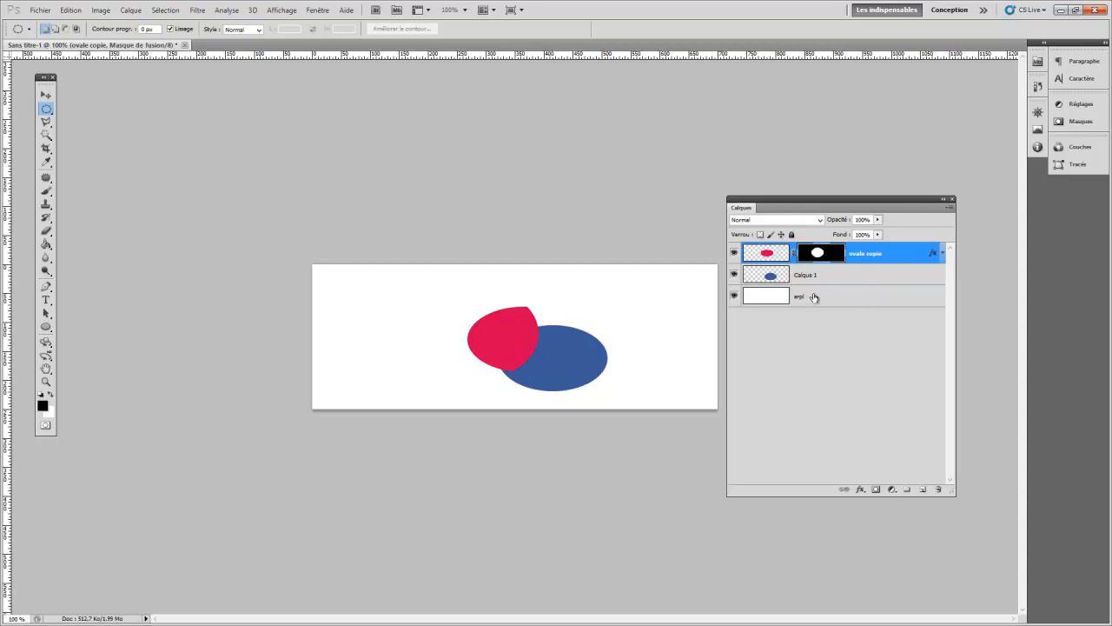
Step: Delete the whole ovale copie layer through its image thumbnail and undo the deletion
left_click(831, 316)
left_click(830, 257)
left_click_drag(765, 257, 939, 489)
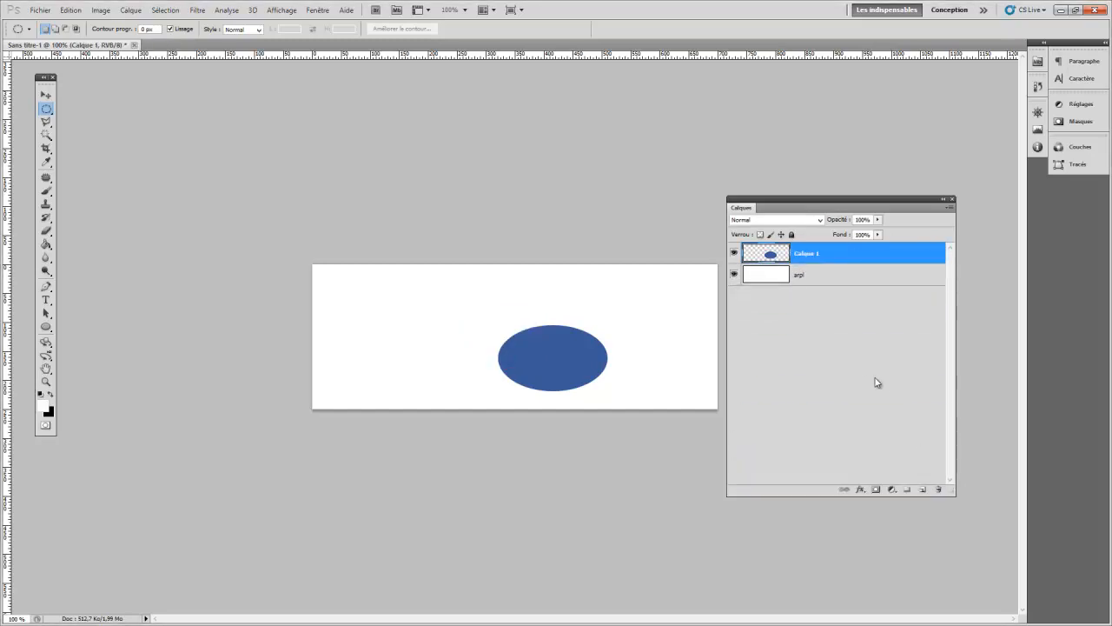
key("ctrl+z")
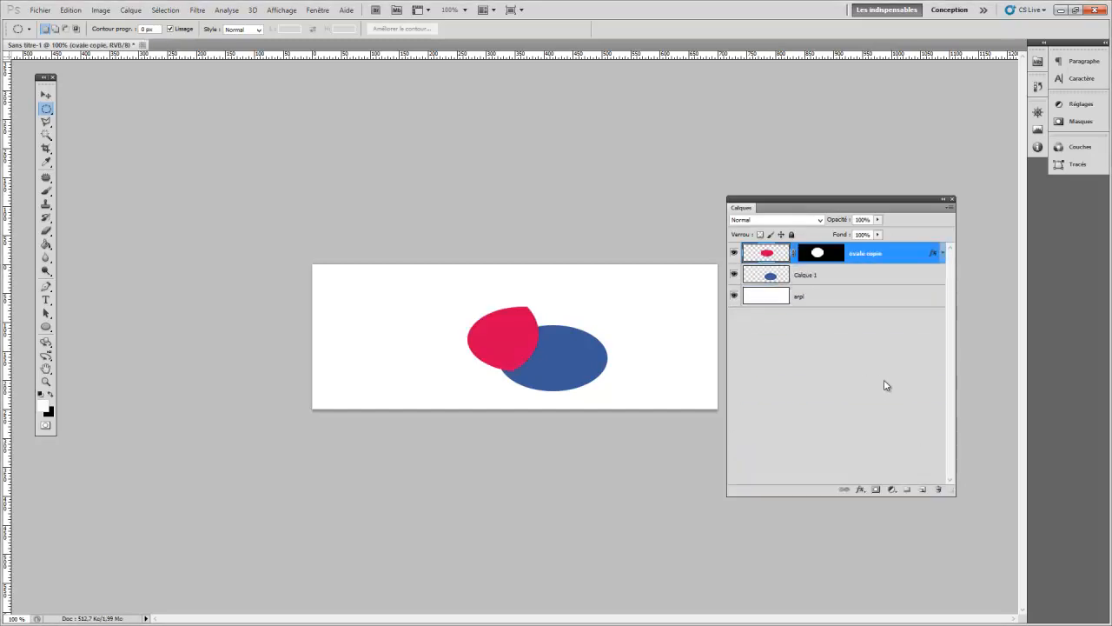
Step: Remove the layer mask from ovale copie without applying it, restoring the full red ellipse
left_click(828, 254)
left_click_drag(834, 254, 939, 489)
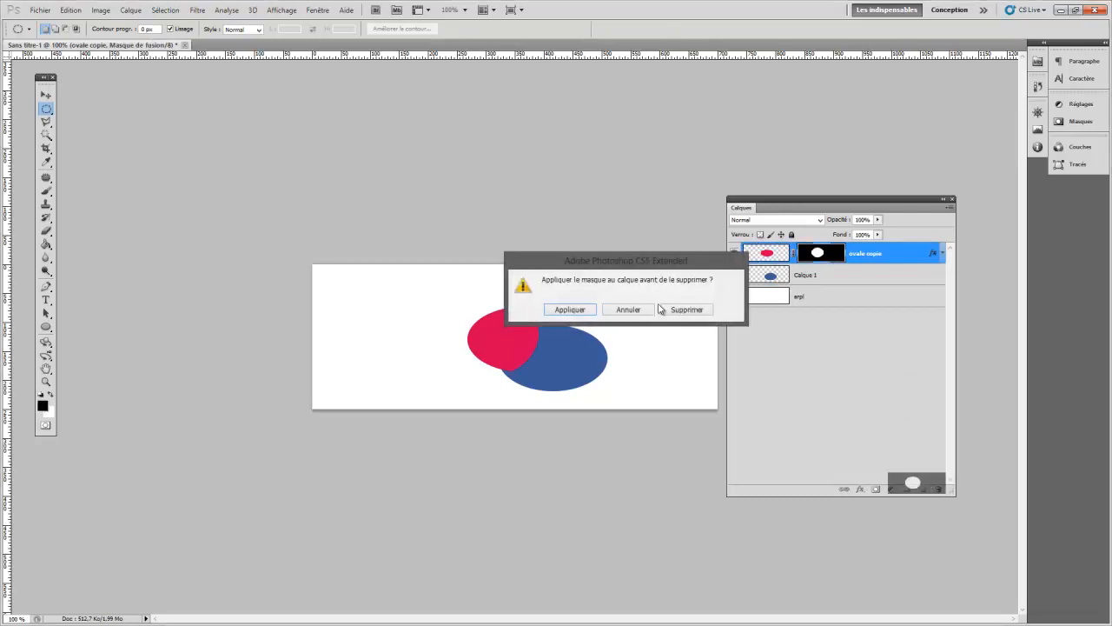
left_click(686, 310)
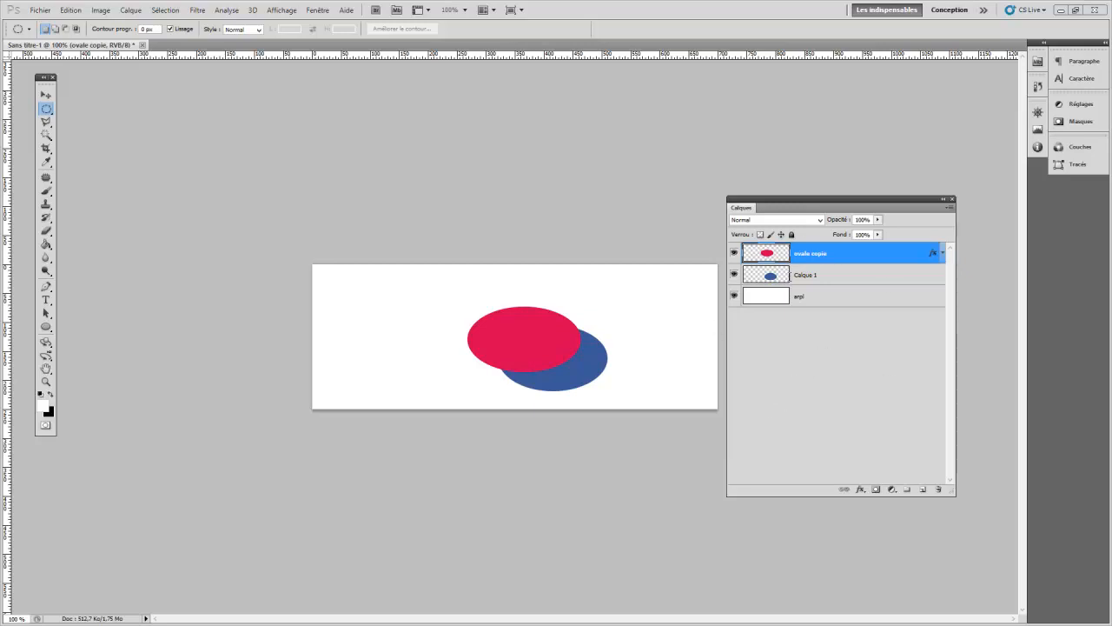
Step: Select ovale copie and move the red ellipse down and to the left, level with the blue ellipse and partly overlapping it
left_click(857, 271)
left_click(861, 256)
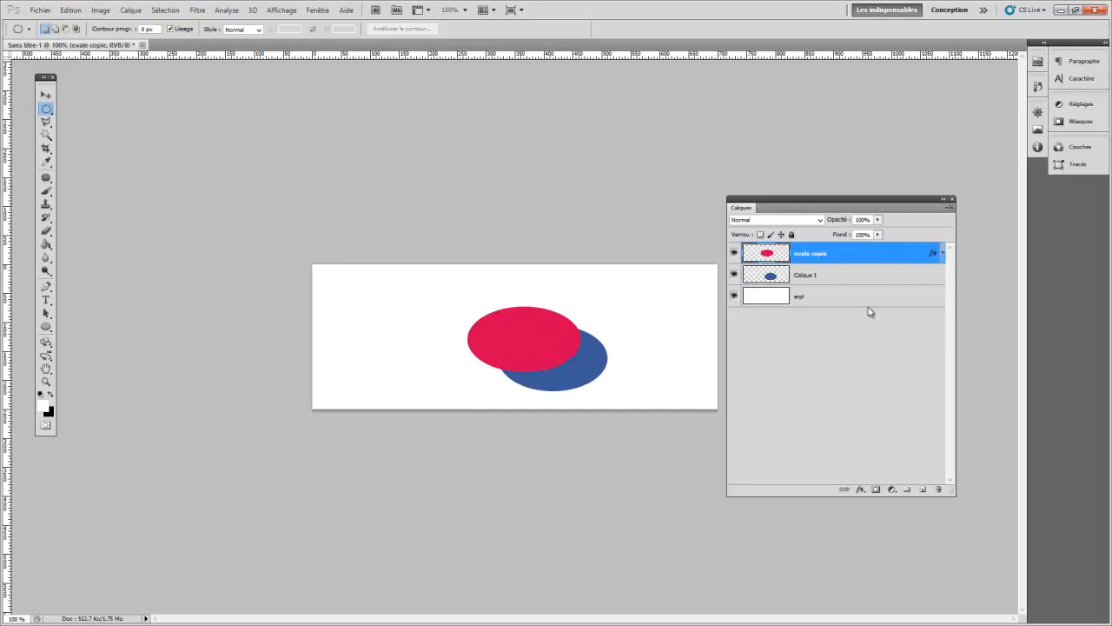
left_click(860, 278)
left_click(862, 253)
left_click(865, 284)
left_click(857, 257)
left_click(46, 95)
left_click_drag(502, 339, 521, 359)
Step: Send ovale copie below Calque 1, move Calque 1 back beneath it, and reselect ovale copie
key("ctrl+bracketleft")
left_click_drag(843, 256, 838, 280)
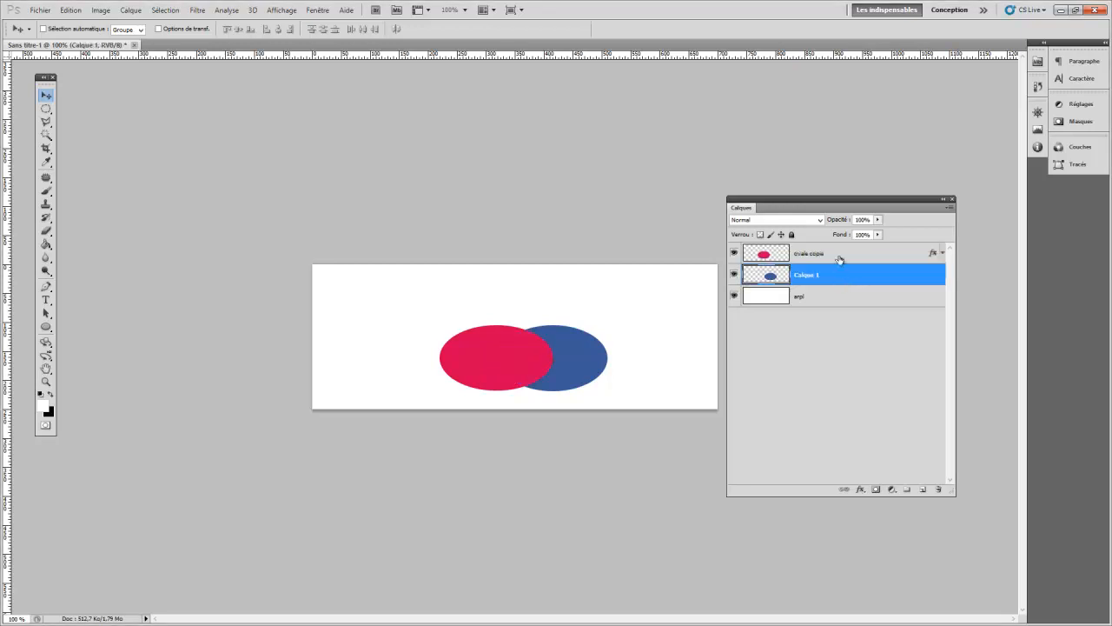
left_click(849, 259)
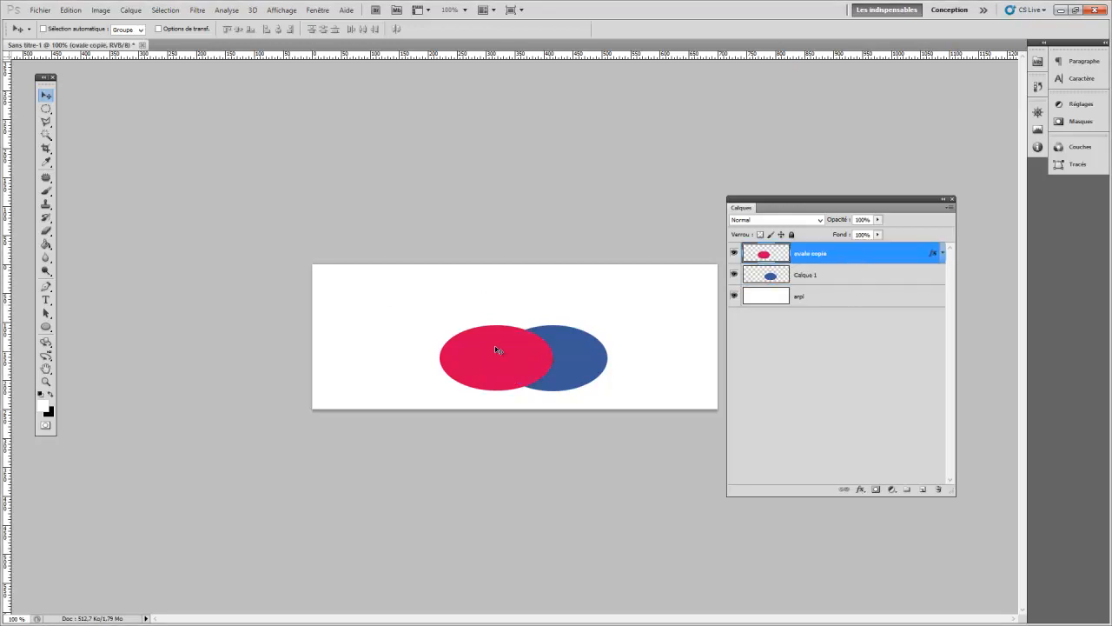